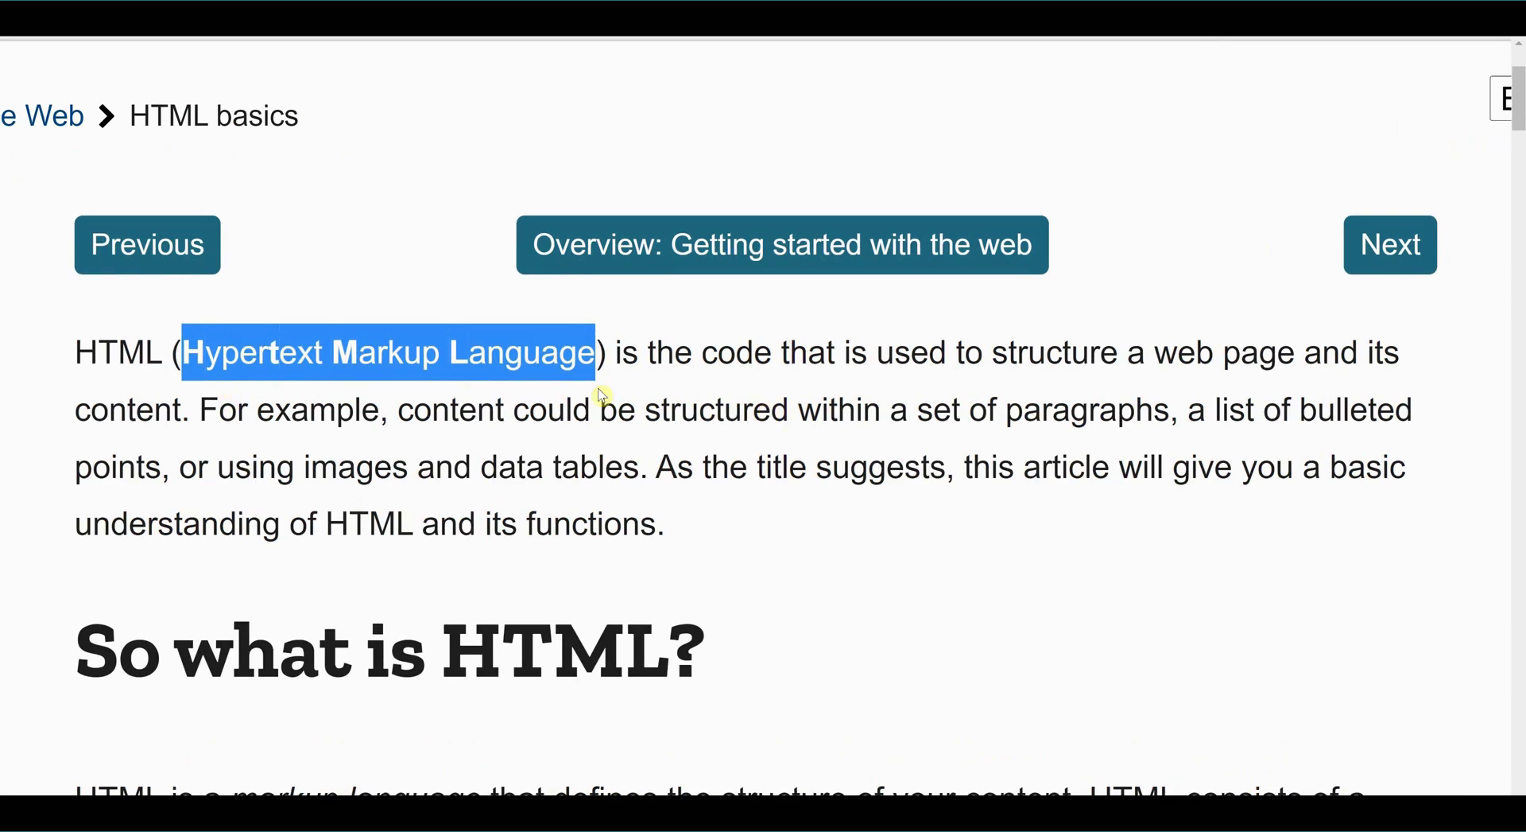
- Highlight the phrase "is the code that is used to structure a web page" in the HTML basics introduction
click(604, 350)
drag(613, 350, 1301, 356)
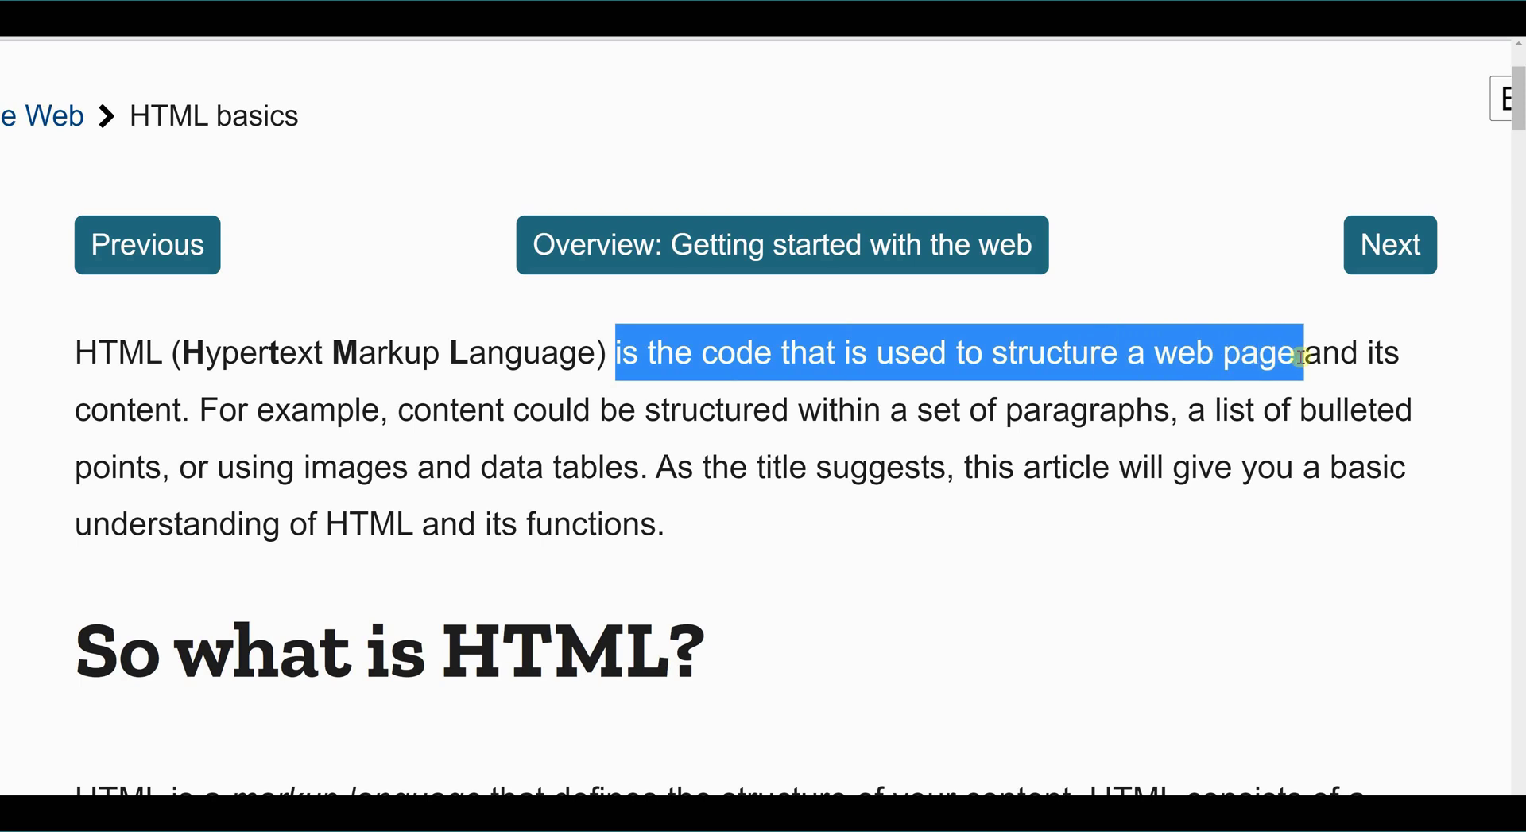
- Load cheese.com in a new browser window and display the page's source code
key(ctrl+n)
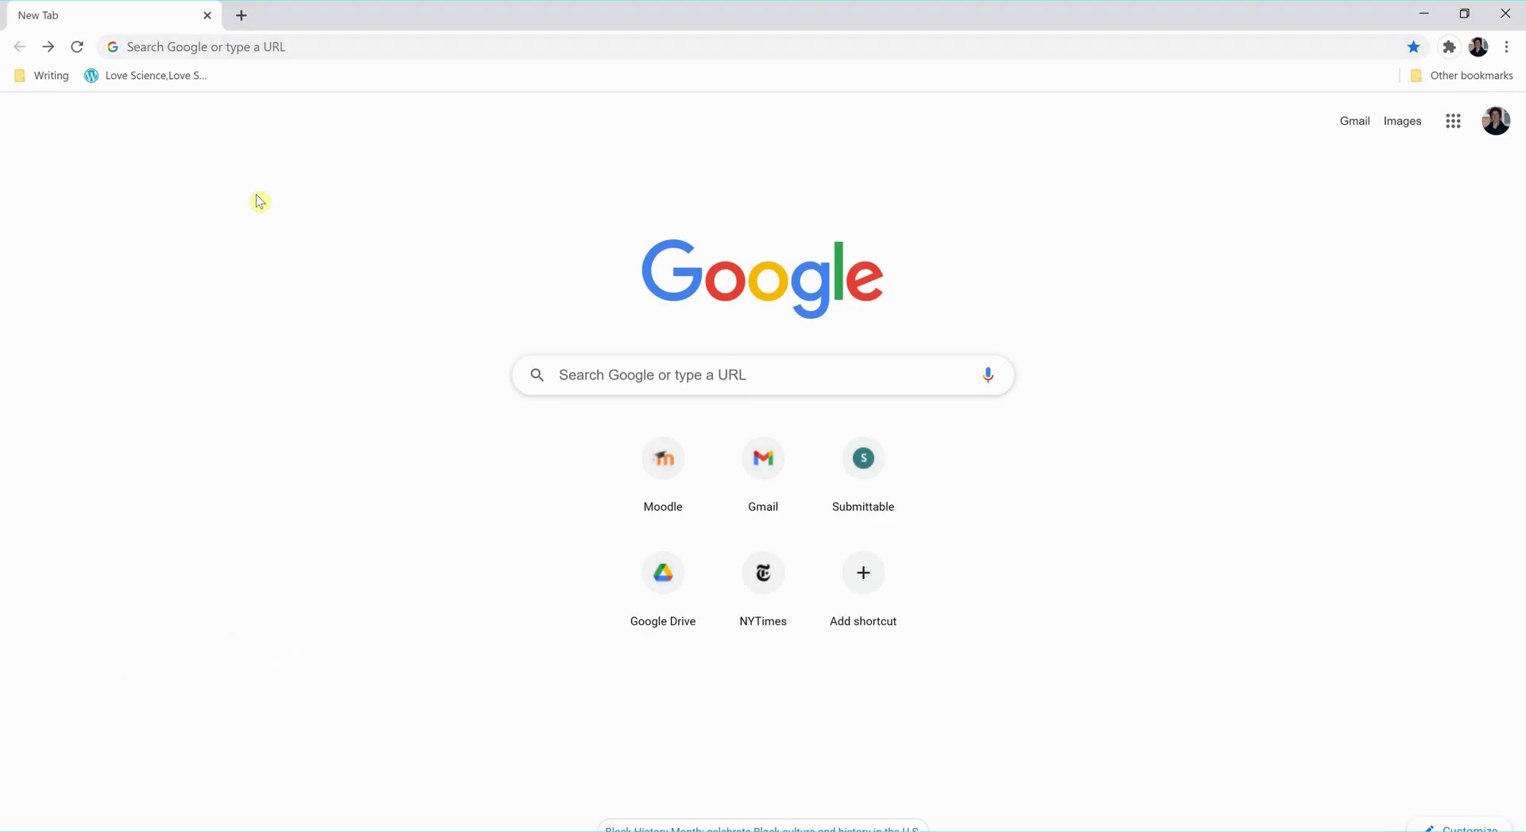
click(284, 47)
text(cheese.com)
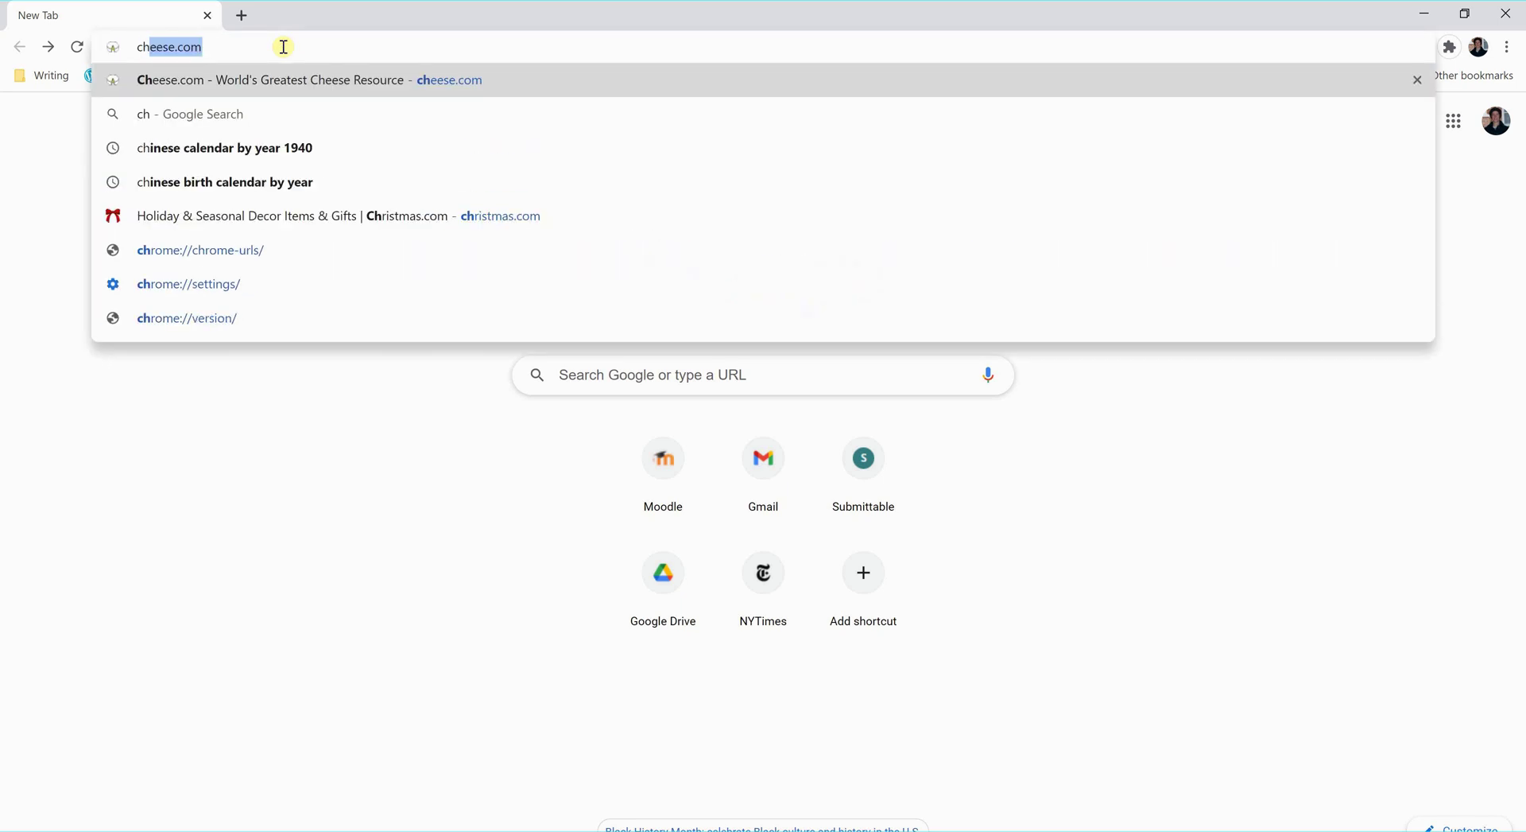
key(Return)
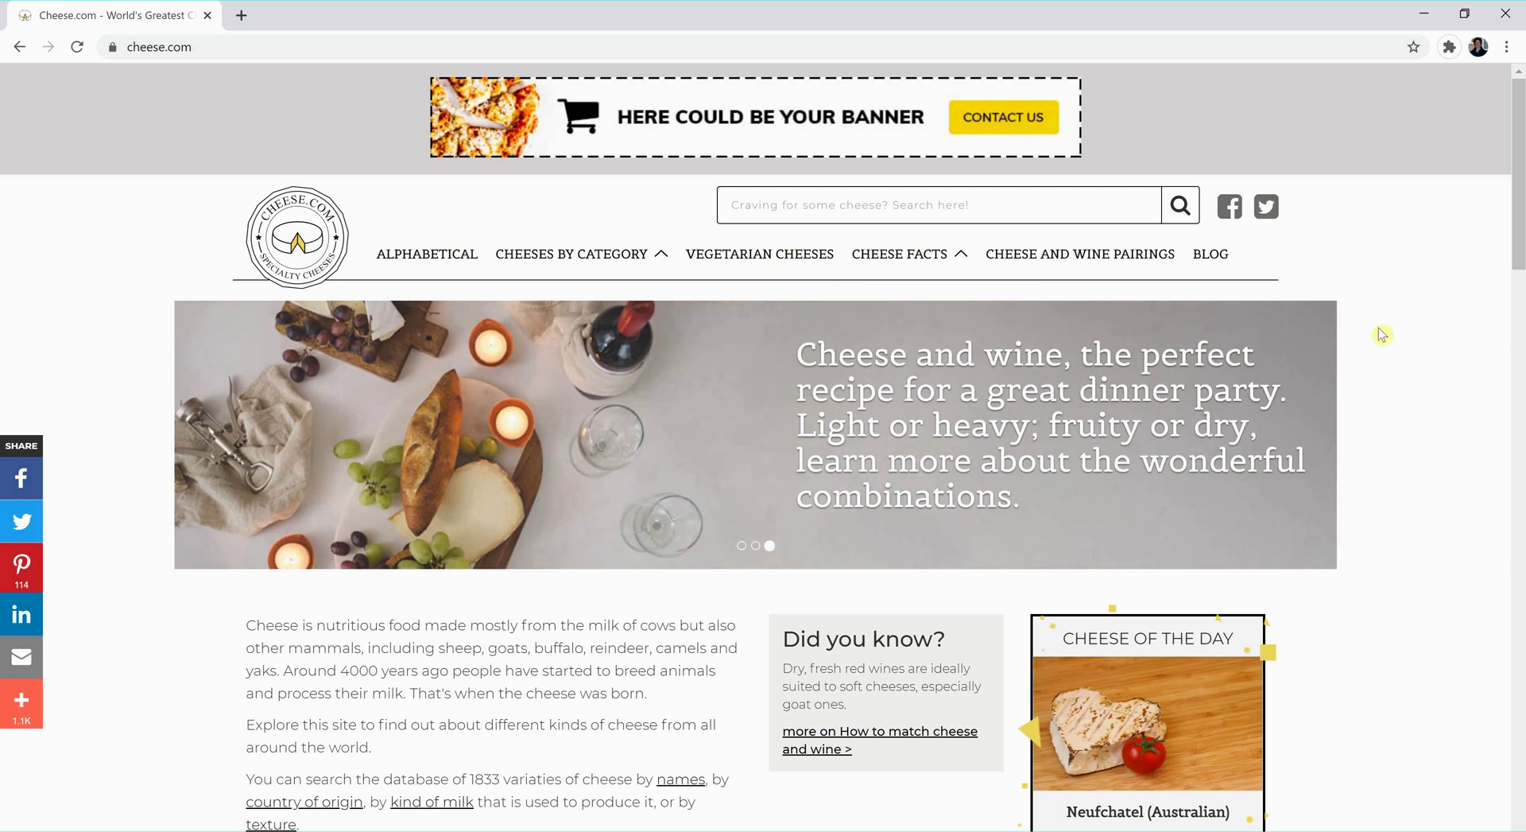
right_click(1389, 442)
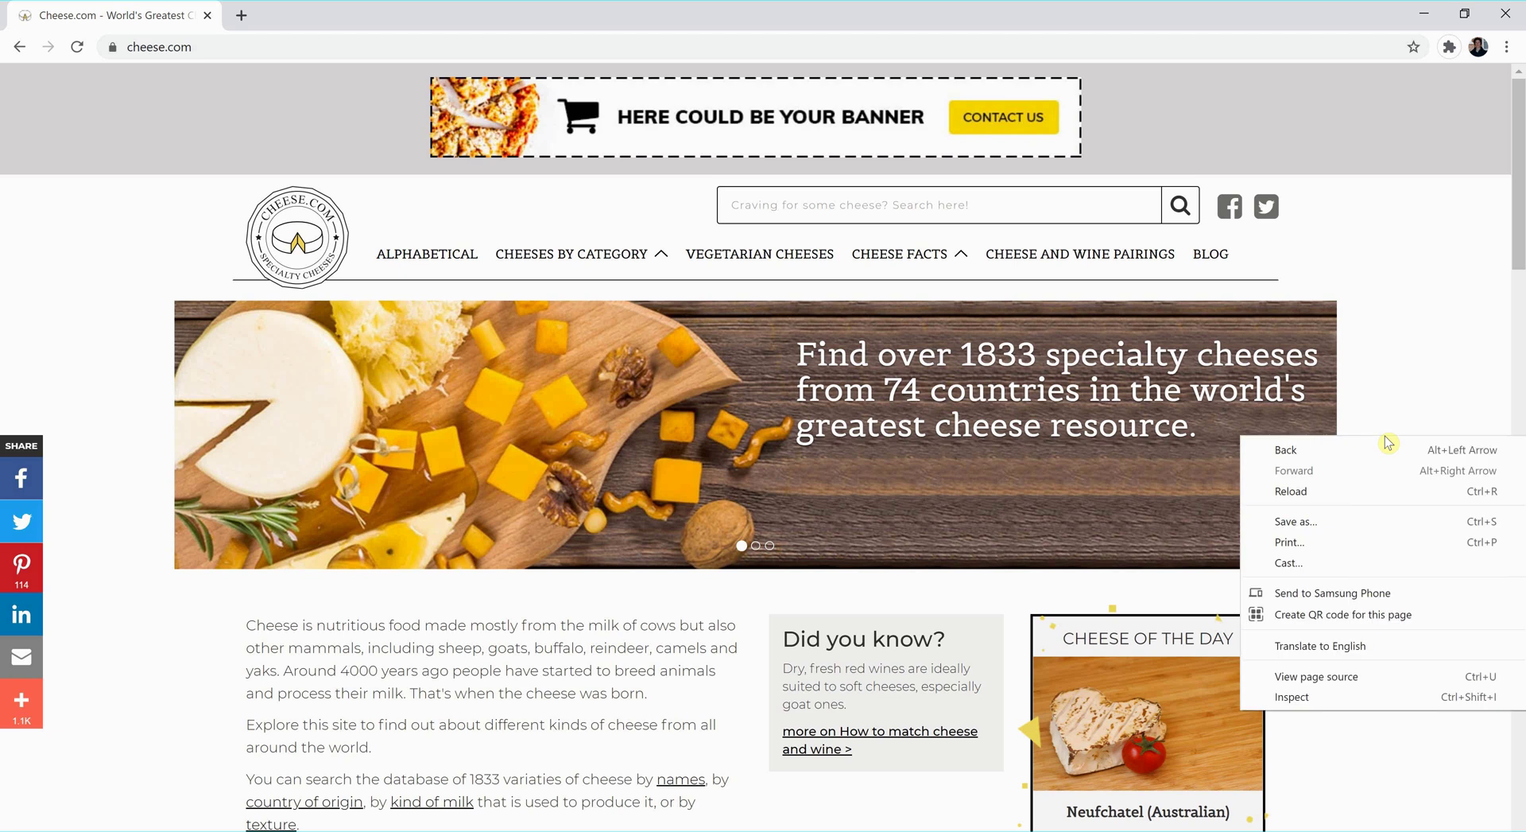
click(1349, 676)
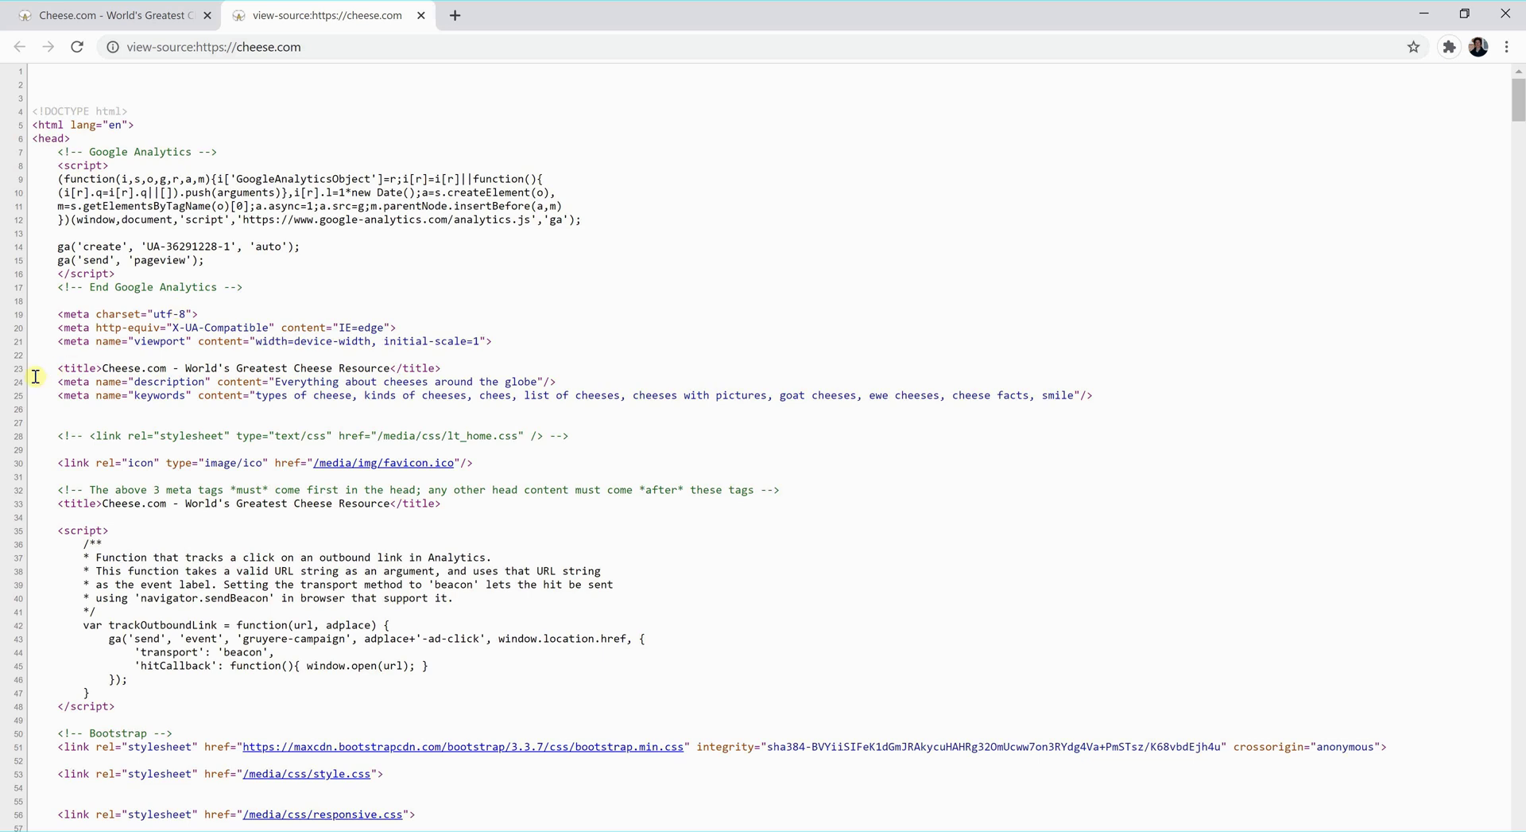
- Examine the cheese.com HTML source from the head section through the navigation, slider, main body and blog post entries
scroll(36, 376, down, 7)
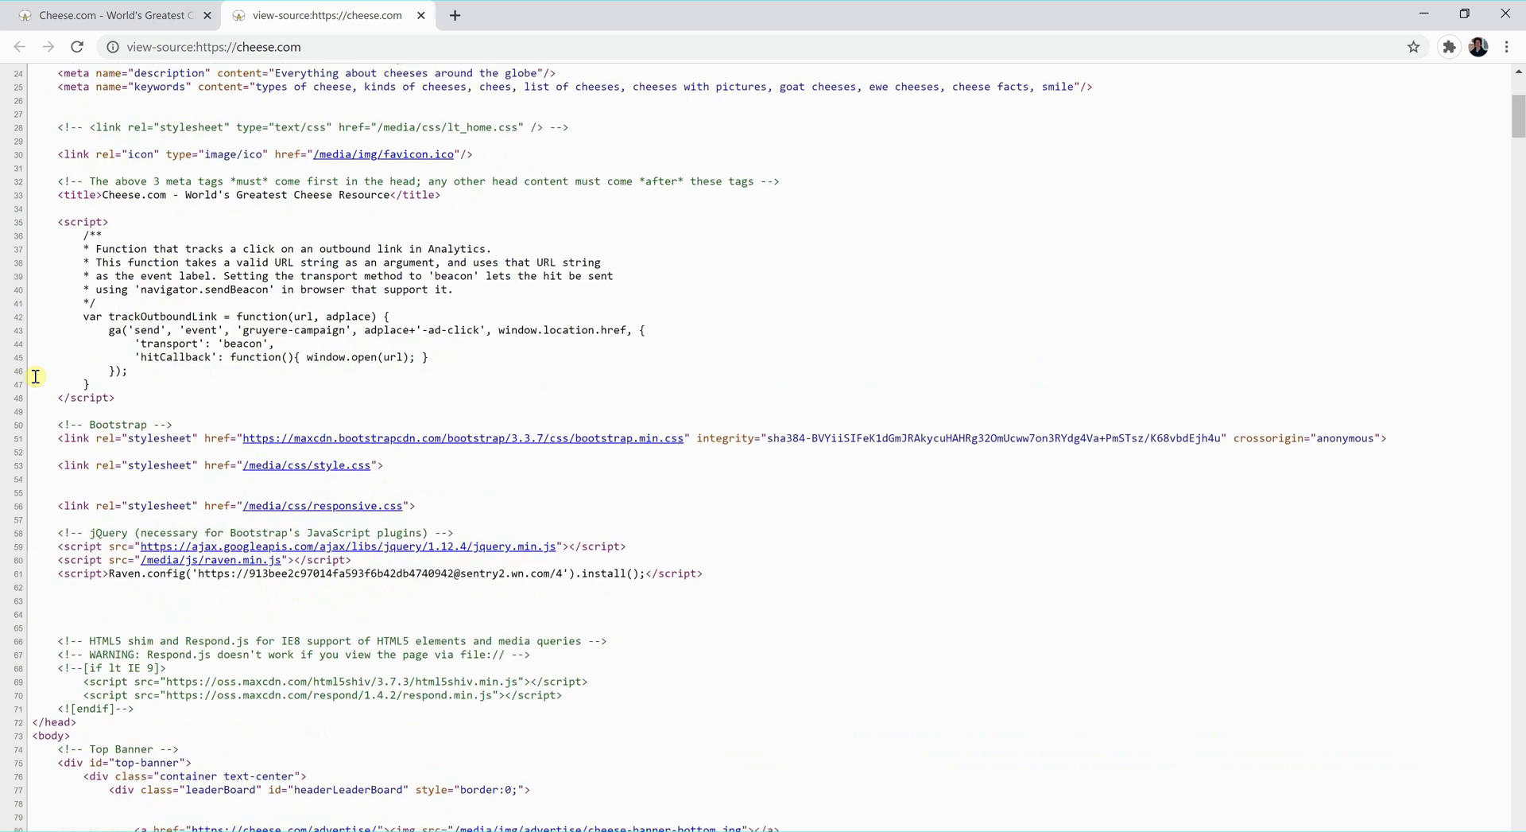
scroll(35, 376, down, 7)
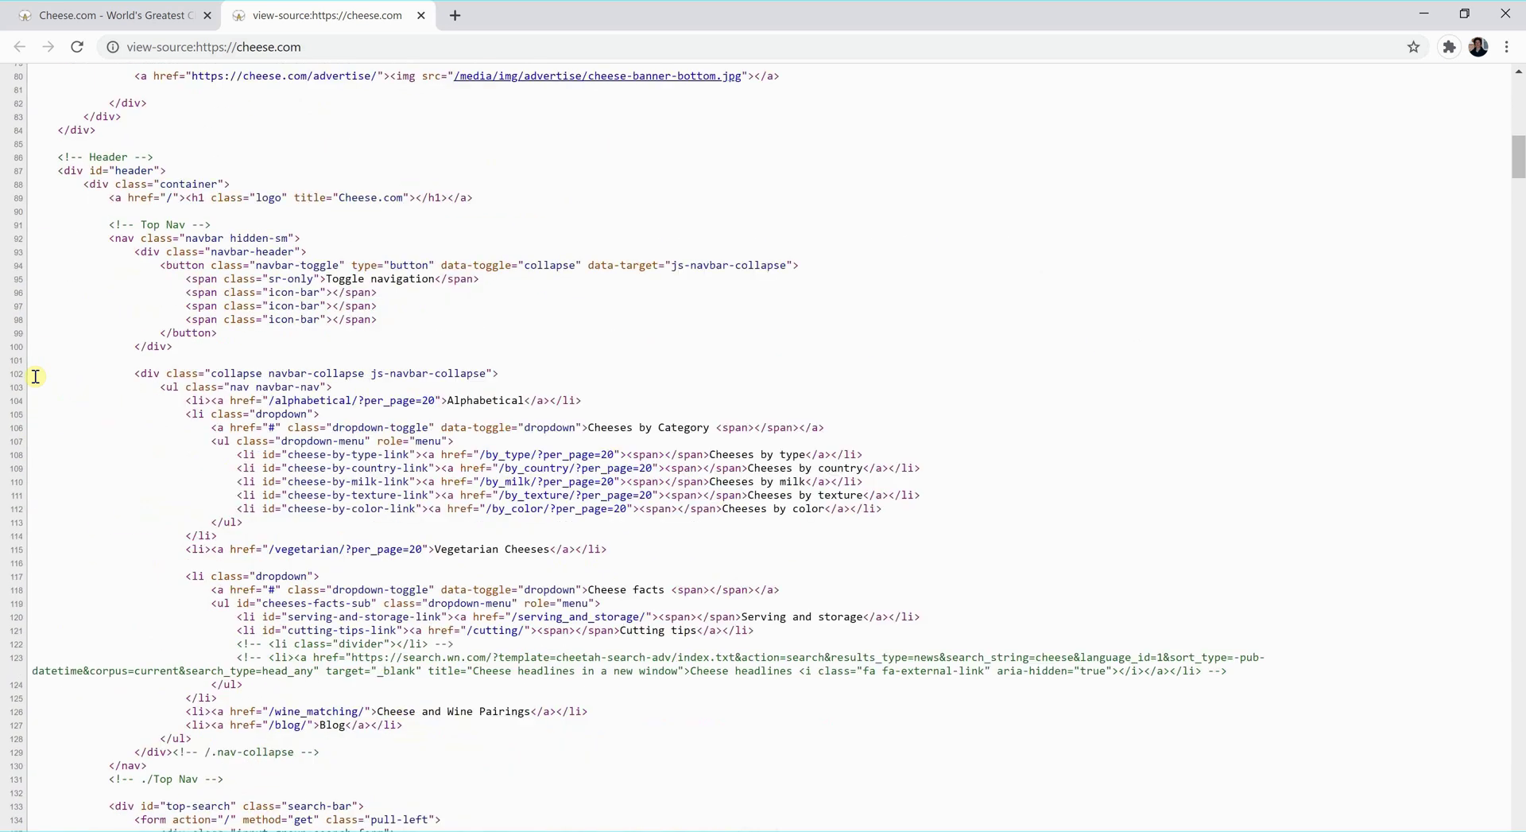
scroll(36, 376, down, 4)
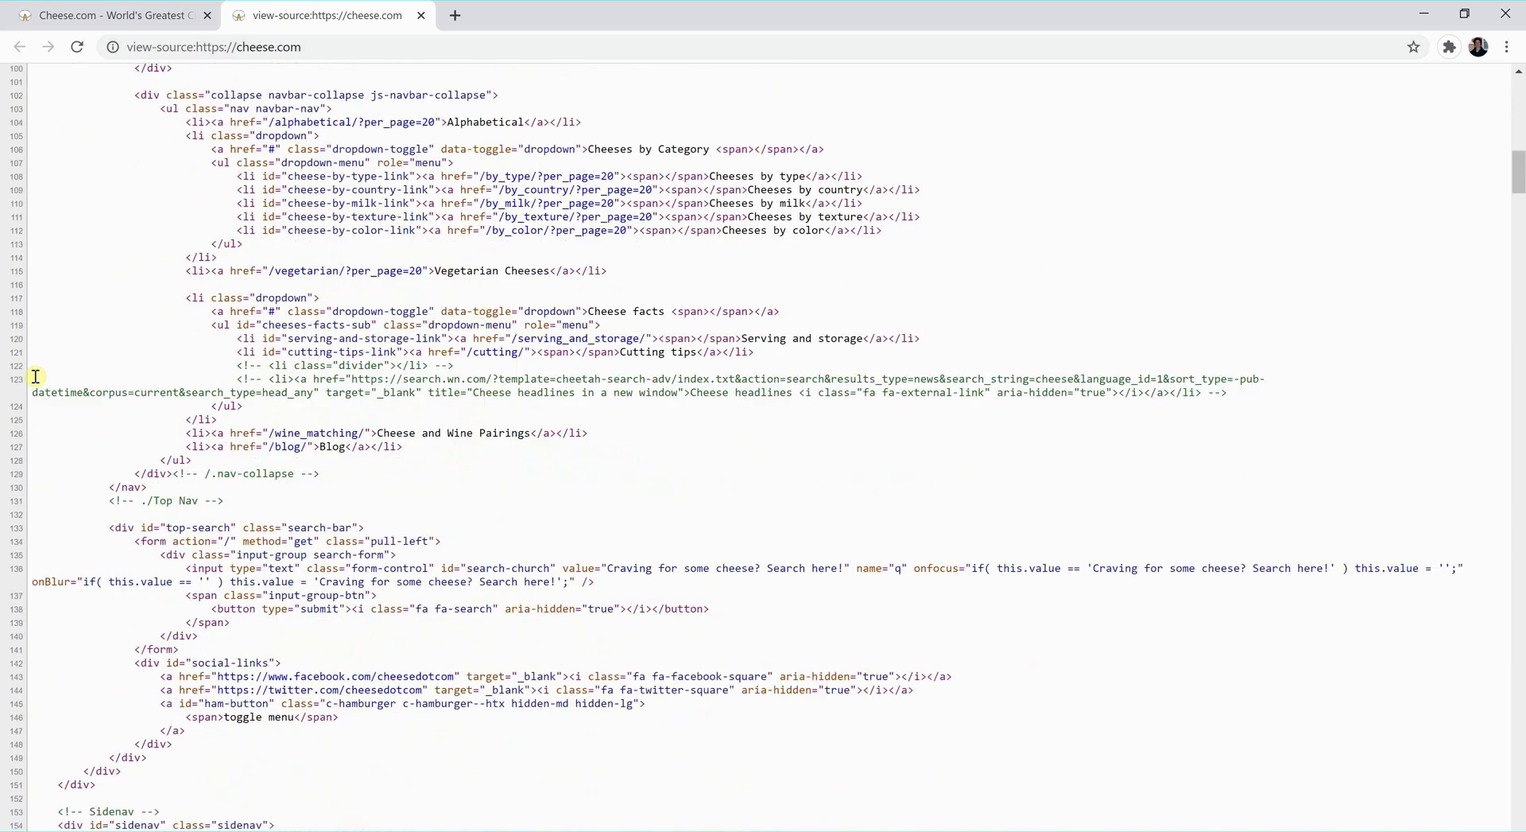
scroll(36, 376, down, 11)
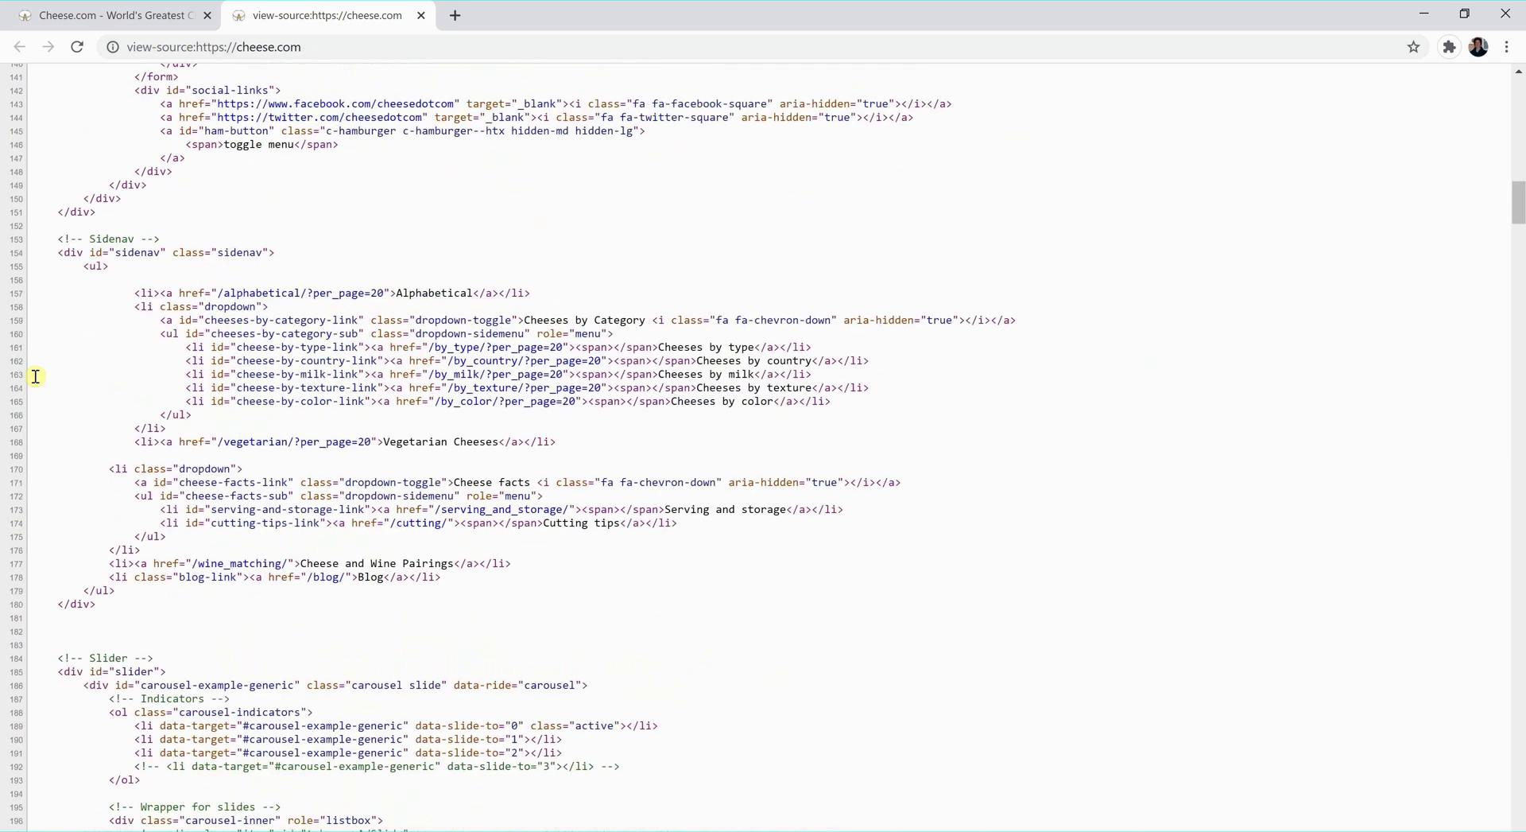
scroll(36, 376, down, 4)
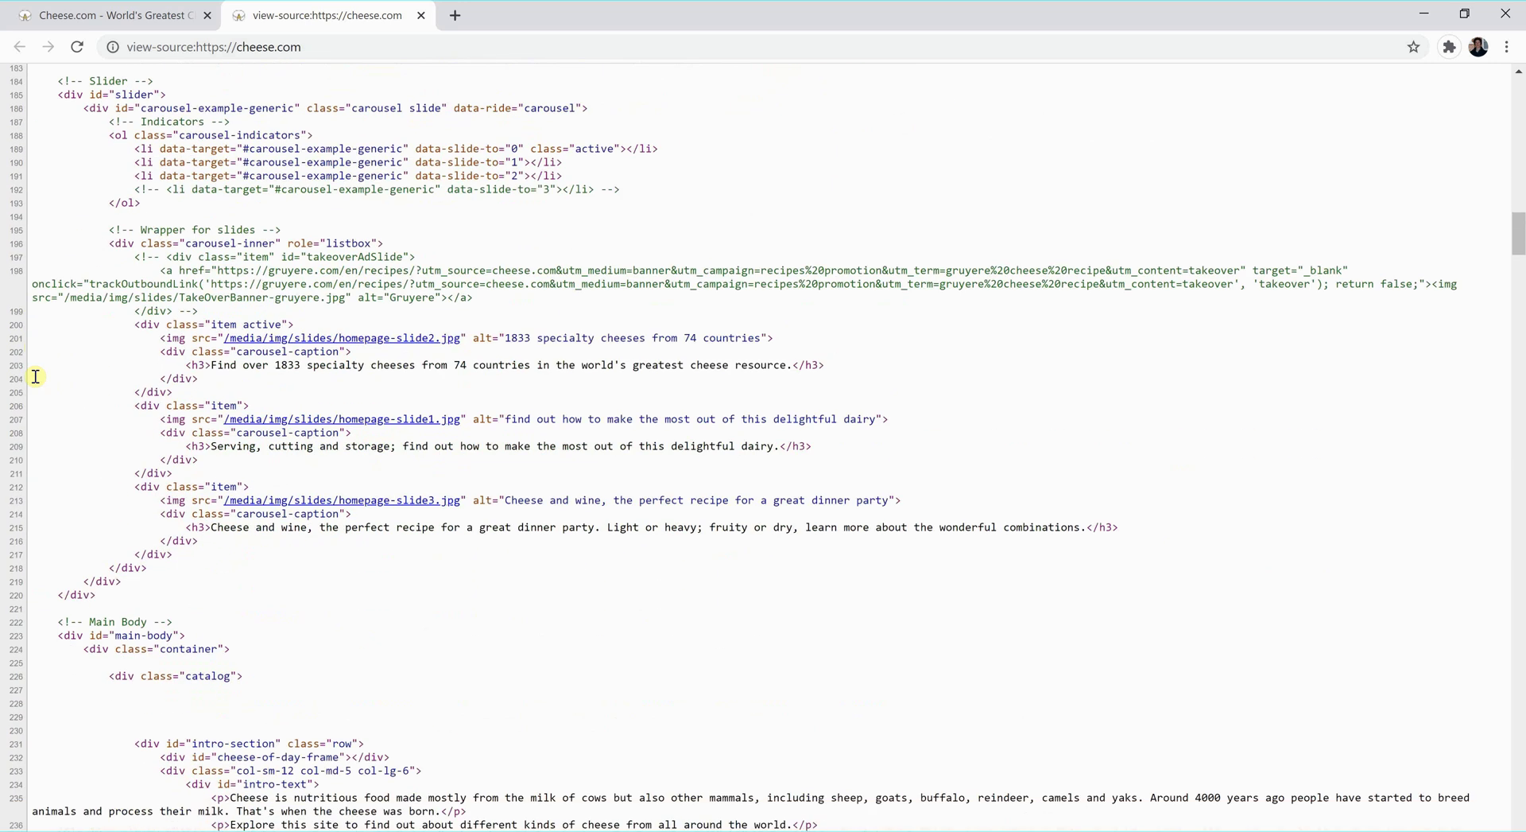
scroll(36, 376, down, 7)
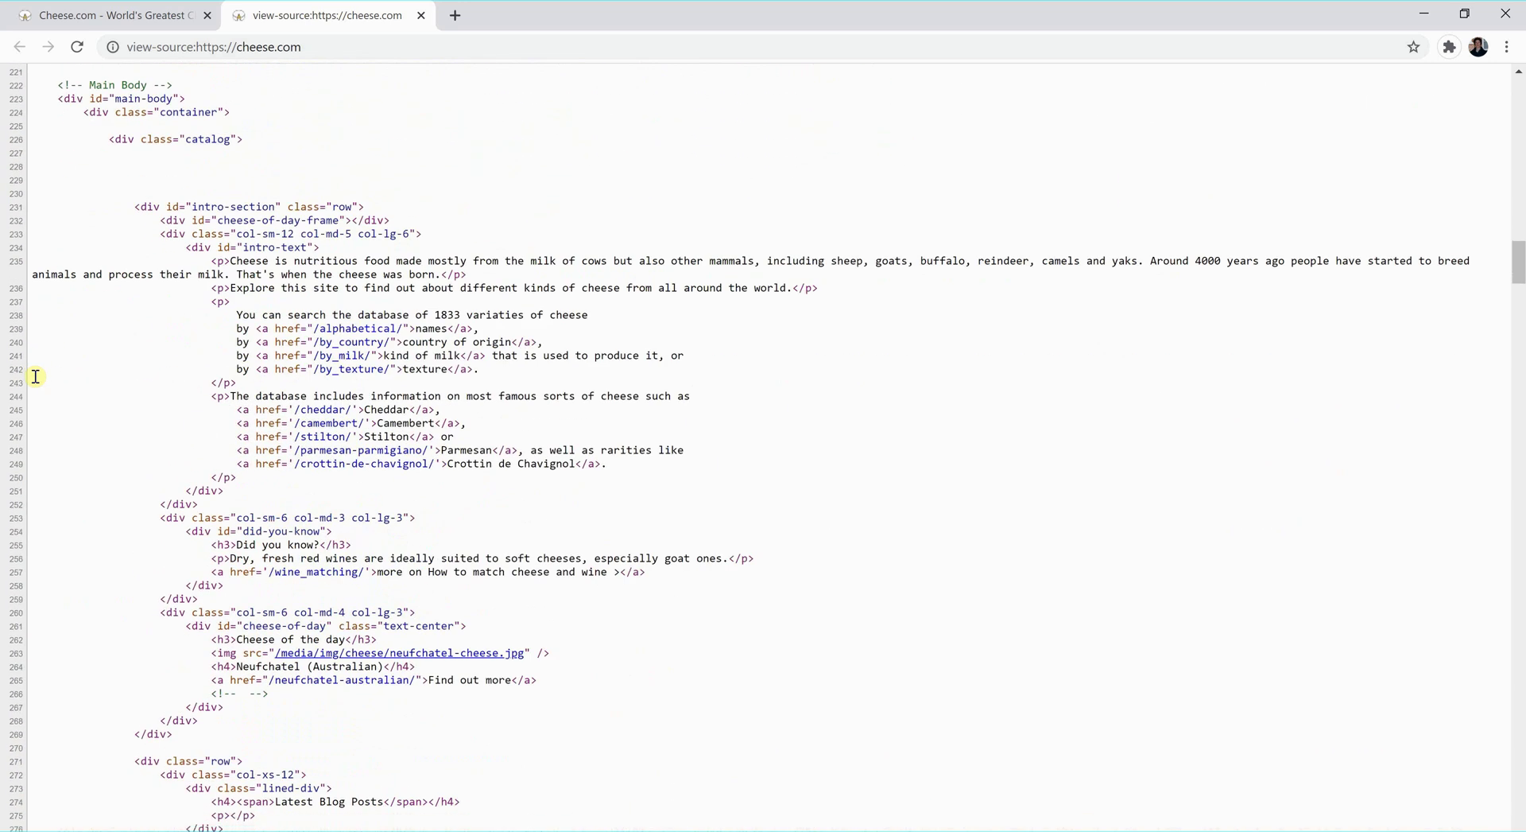
scroll(36, 376, down, 4)
scroll(36, 376, down, 3)
scroll(35, 376, down, 7)
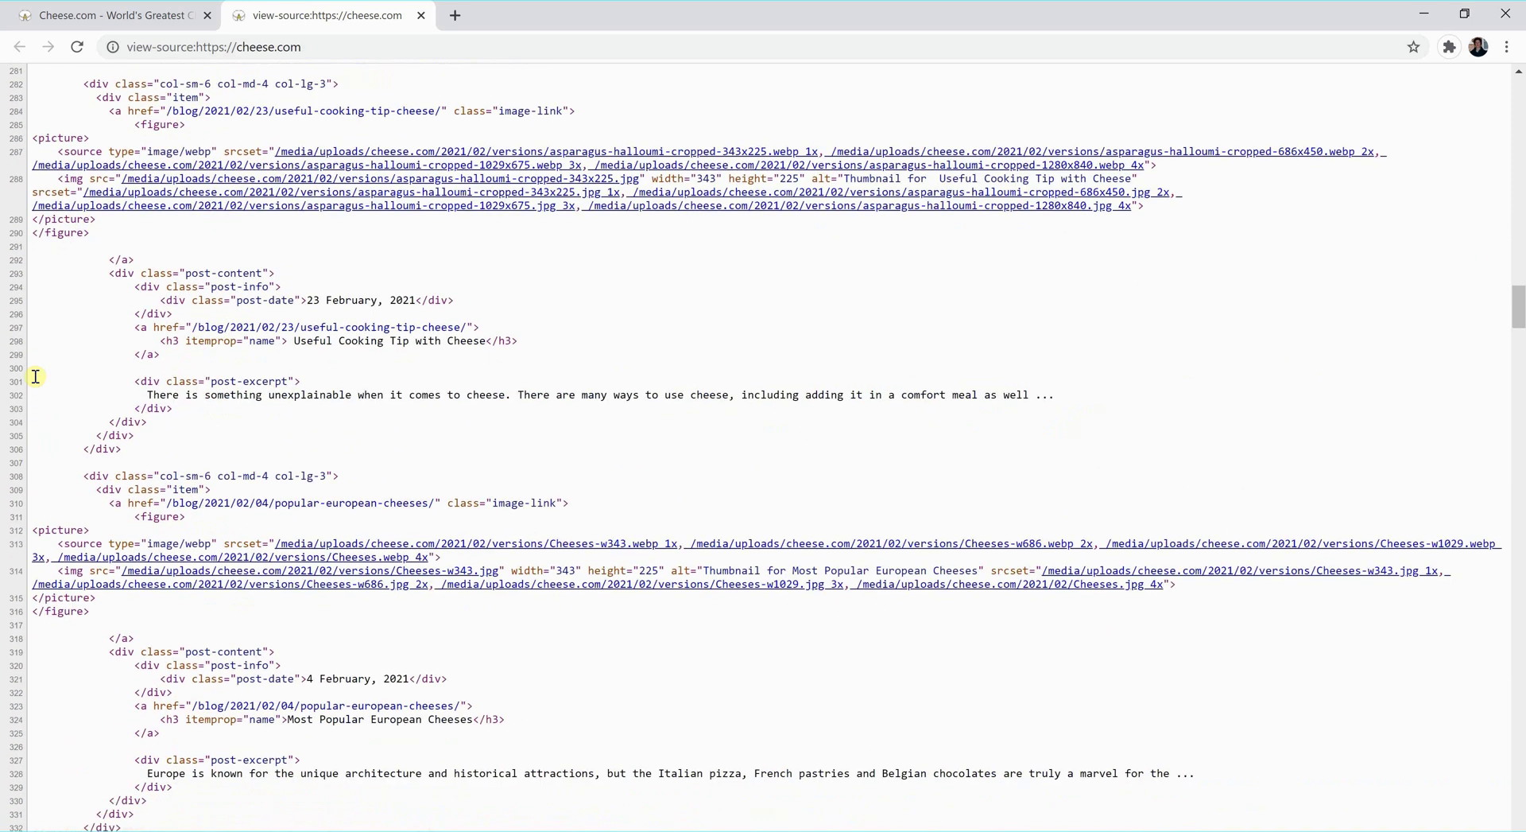
scroll(36, 376, down, 2)
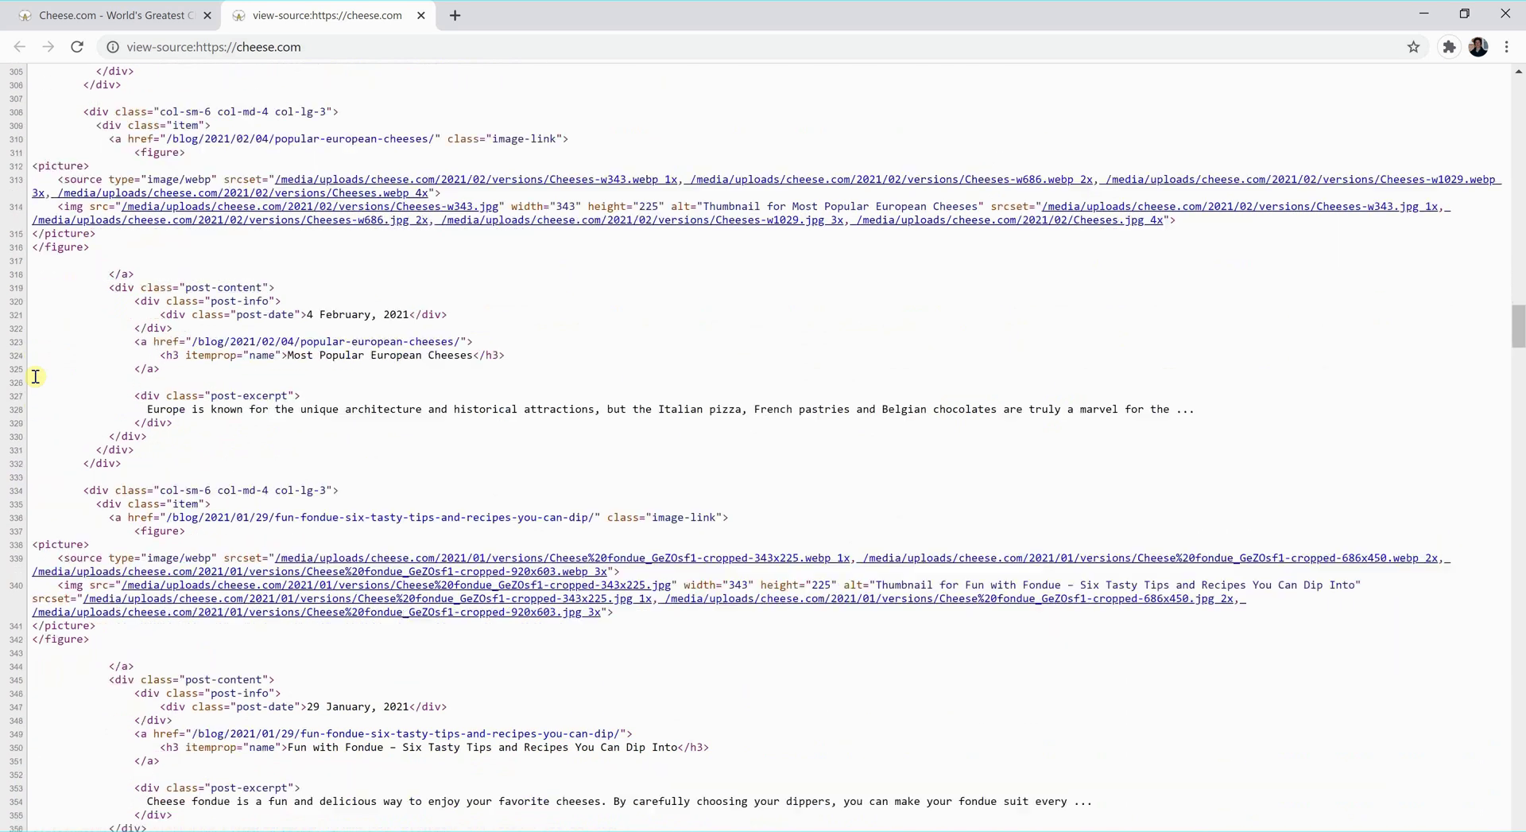
scroll(36, 376, up, 5)
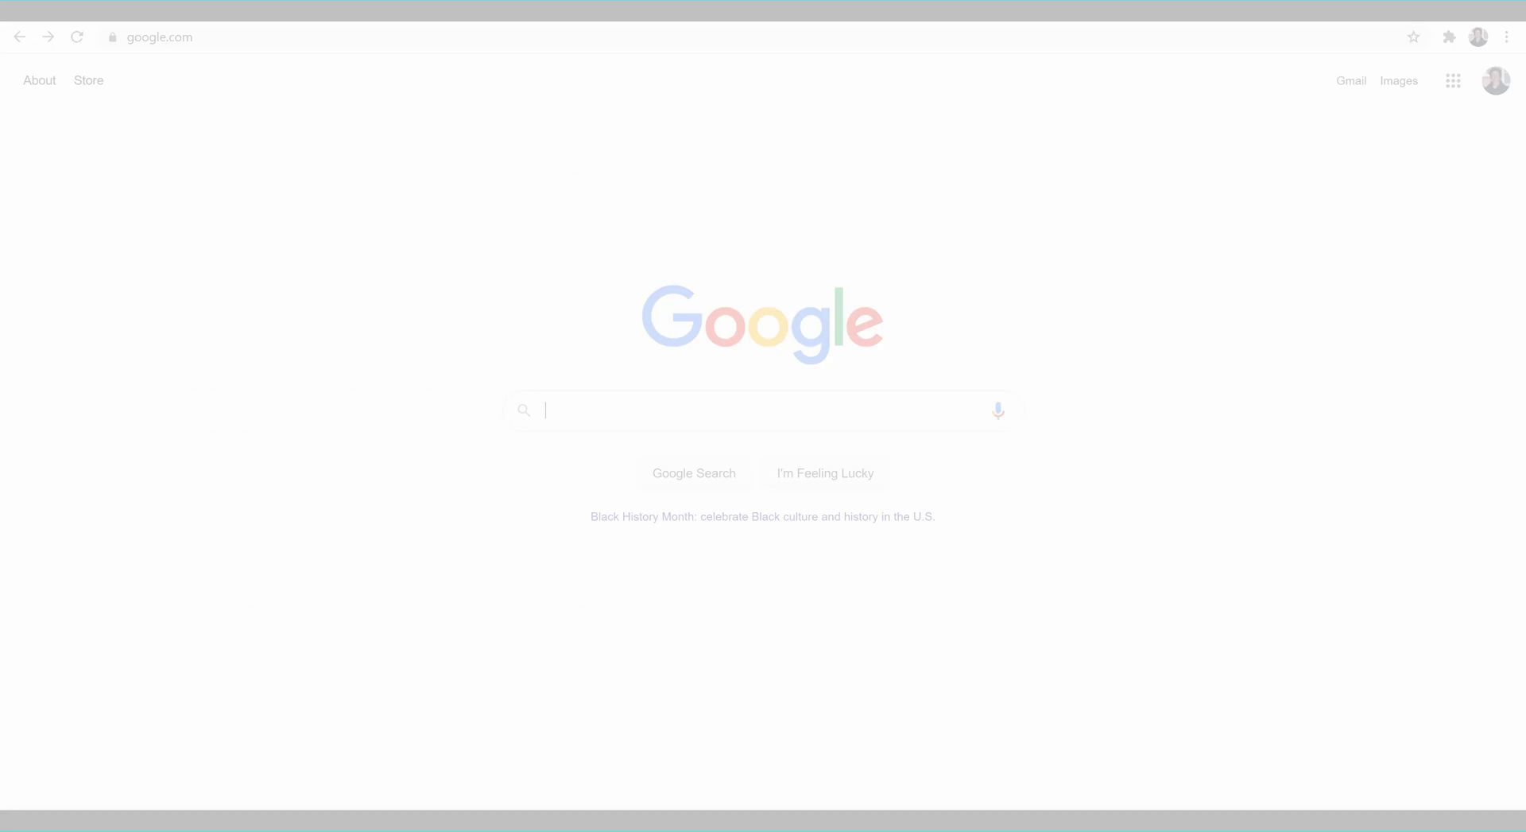
- Load the christmas.com website
click(208, 40)
text(chri)
key(Return)
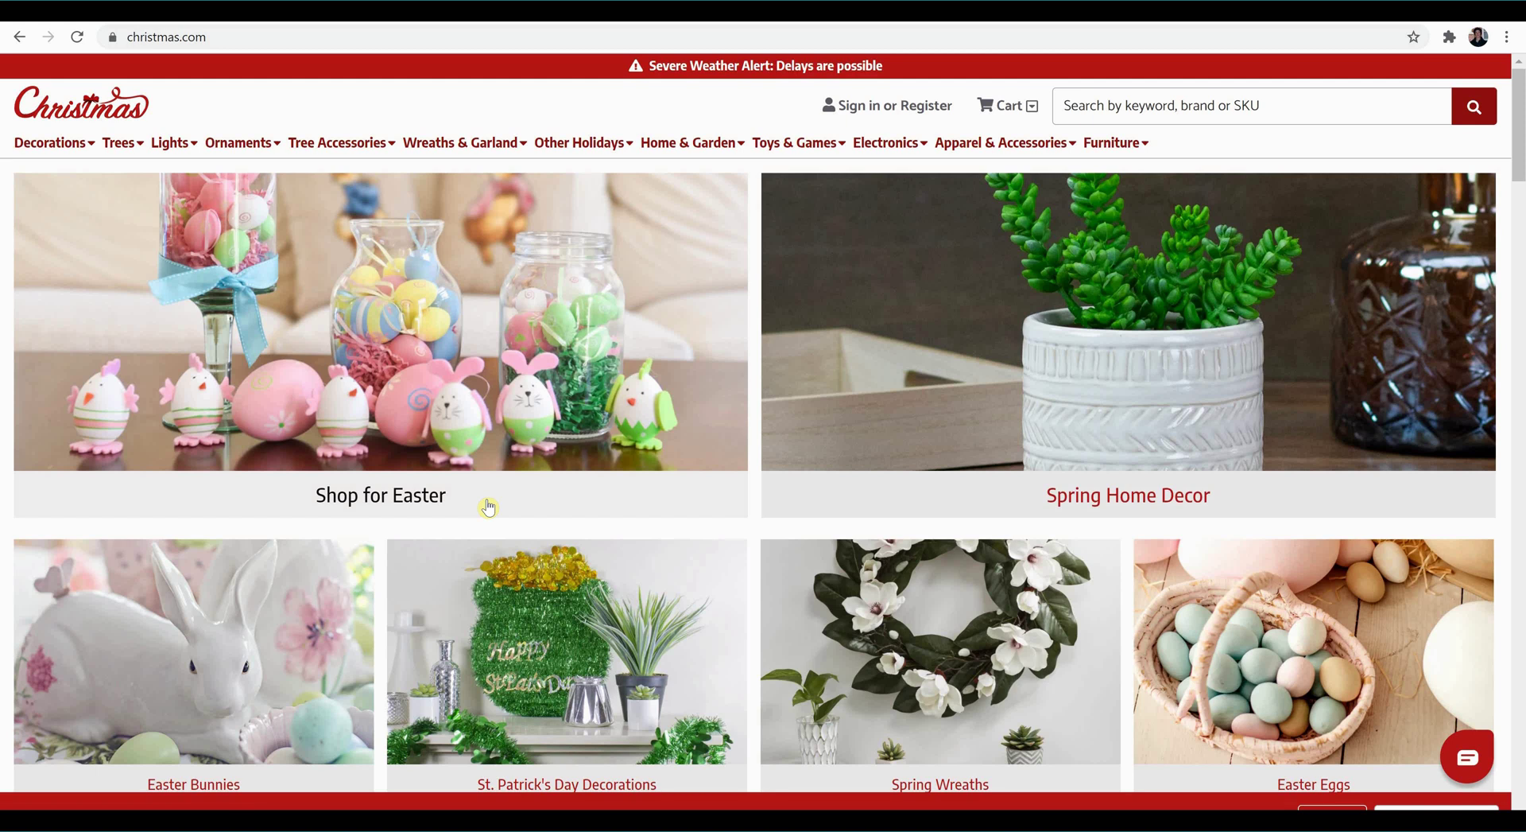
- Look through the christmas.com navigation categories, including Tree Accessories and Home & Garden
mouse_move(297, 137)
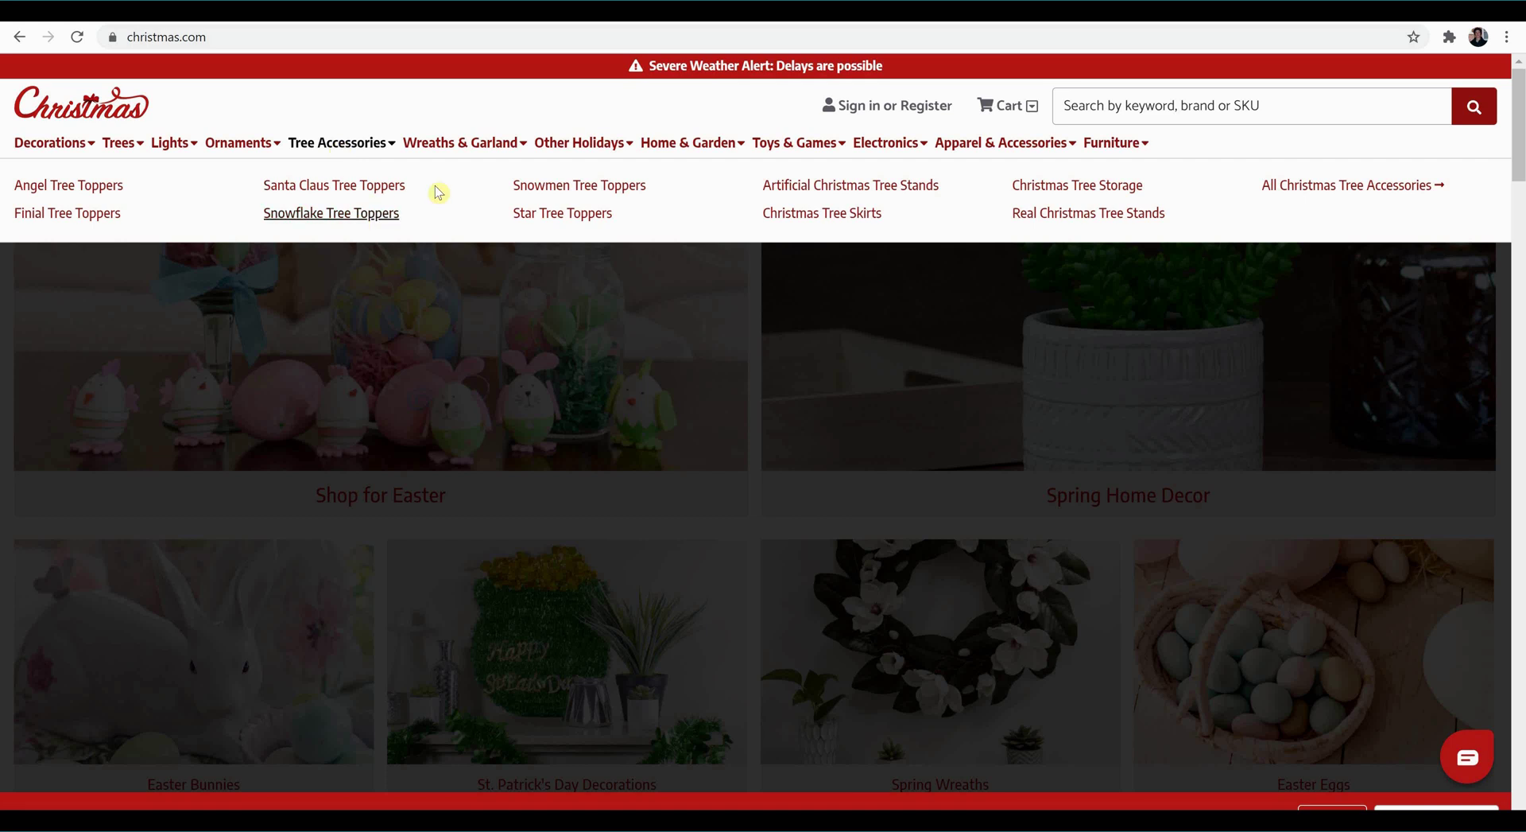
mouse_move(487, 155)
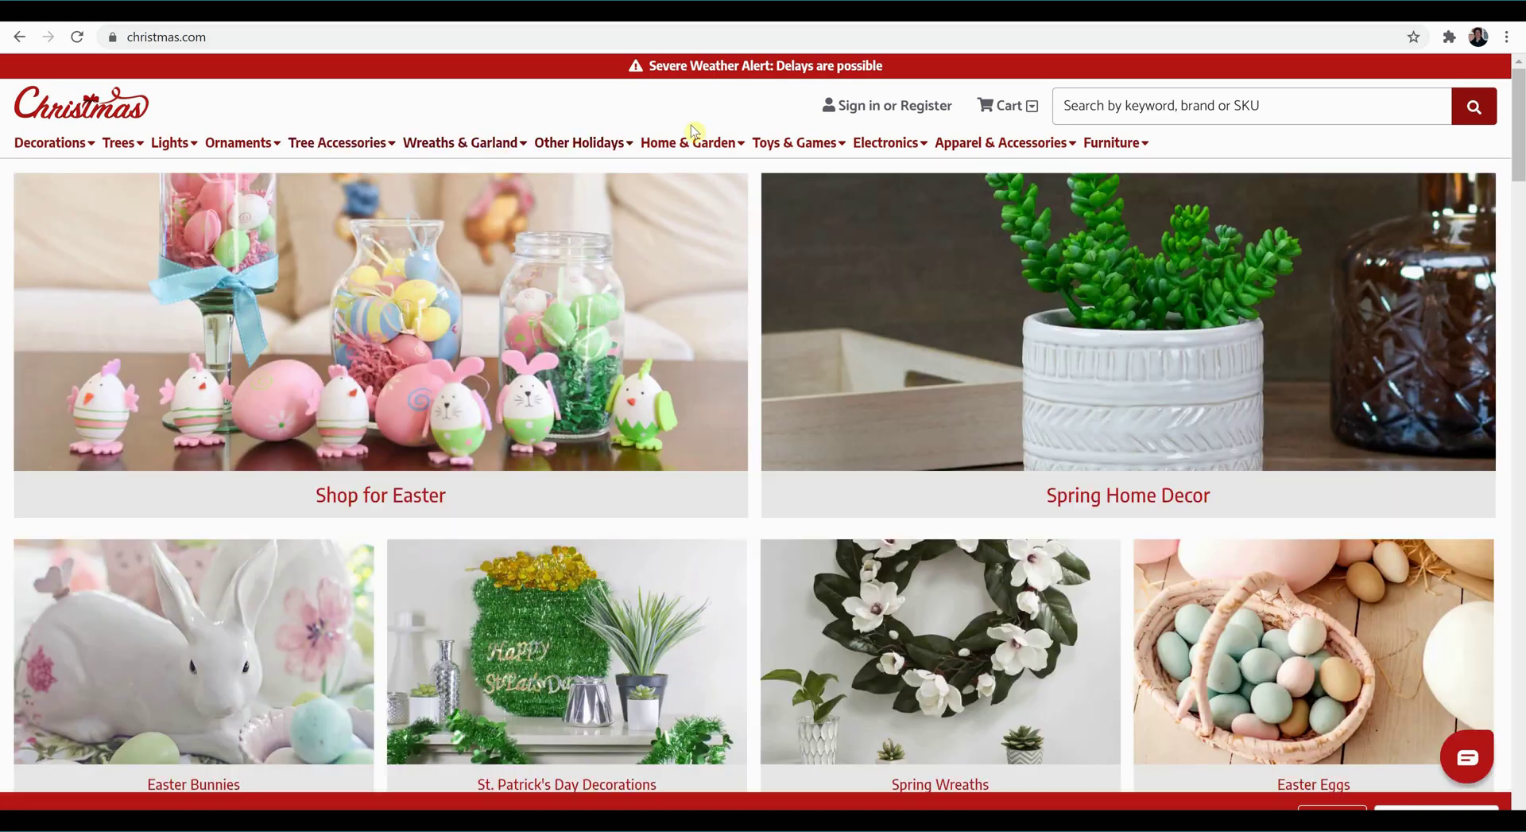
mouse_move(840, 154)
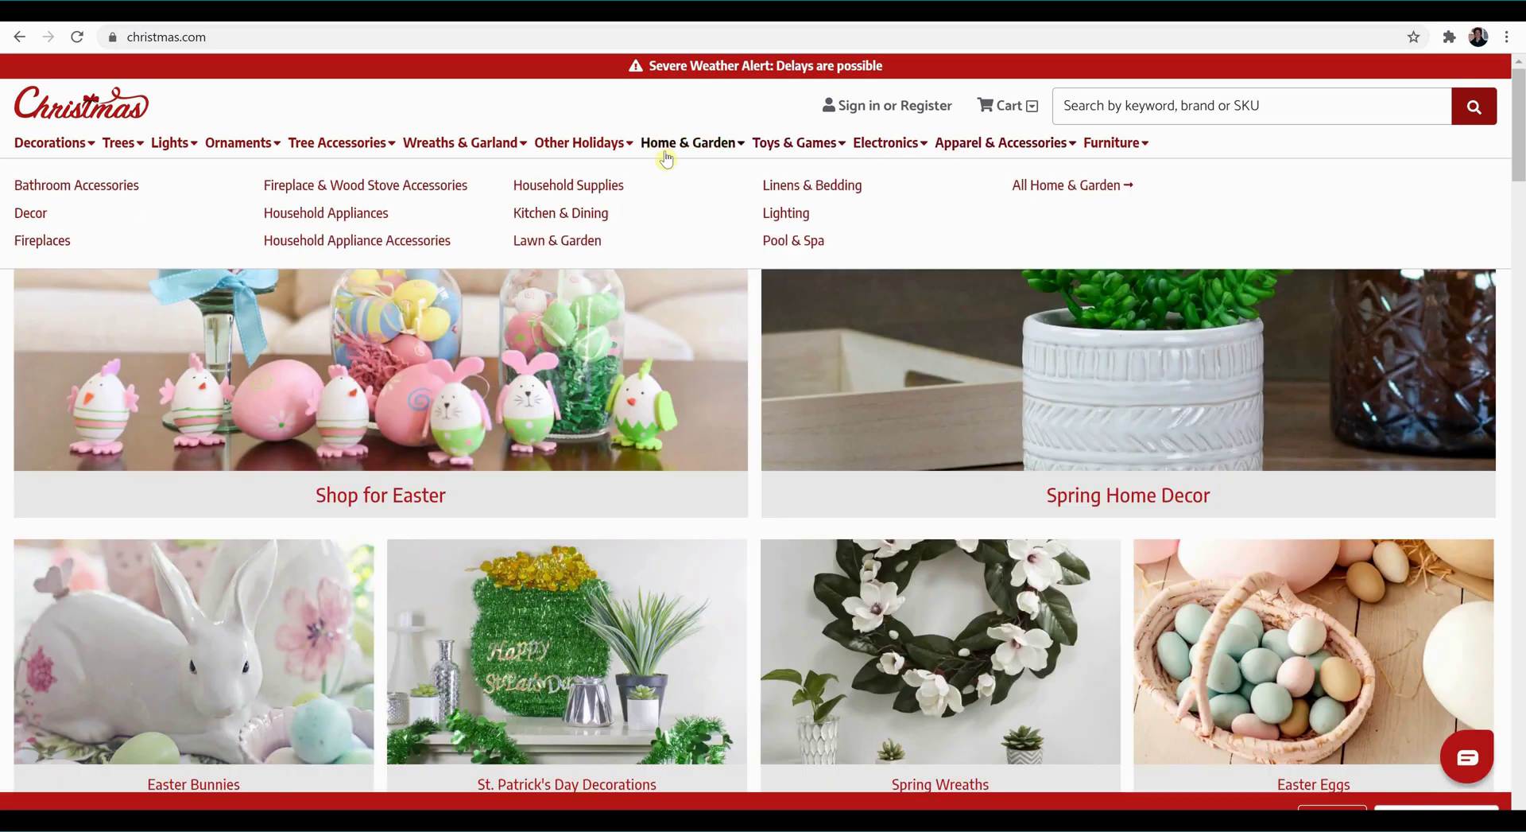
mouse_move(366, 143)
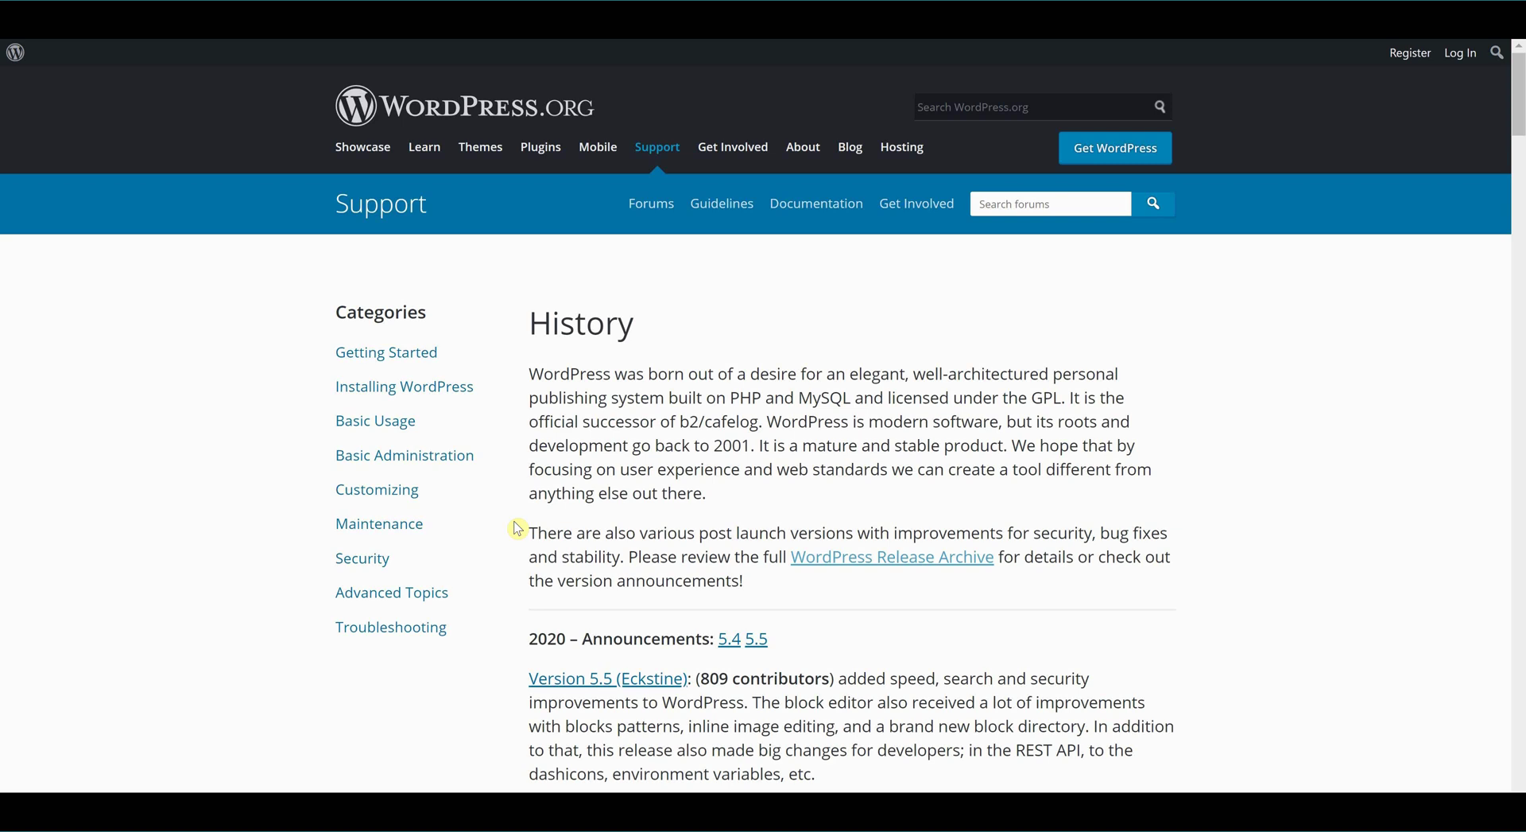
- Read through the WordPress History page from the 2020 announcements back past the 2009 releases
scroll(518, 528, down, 20)
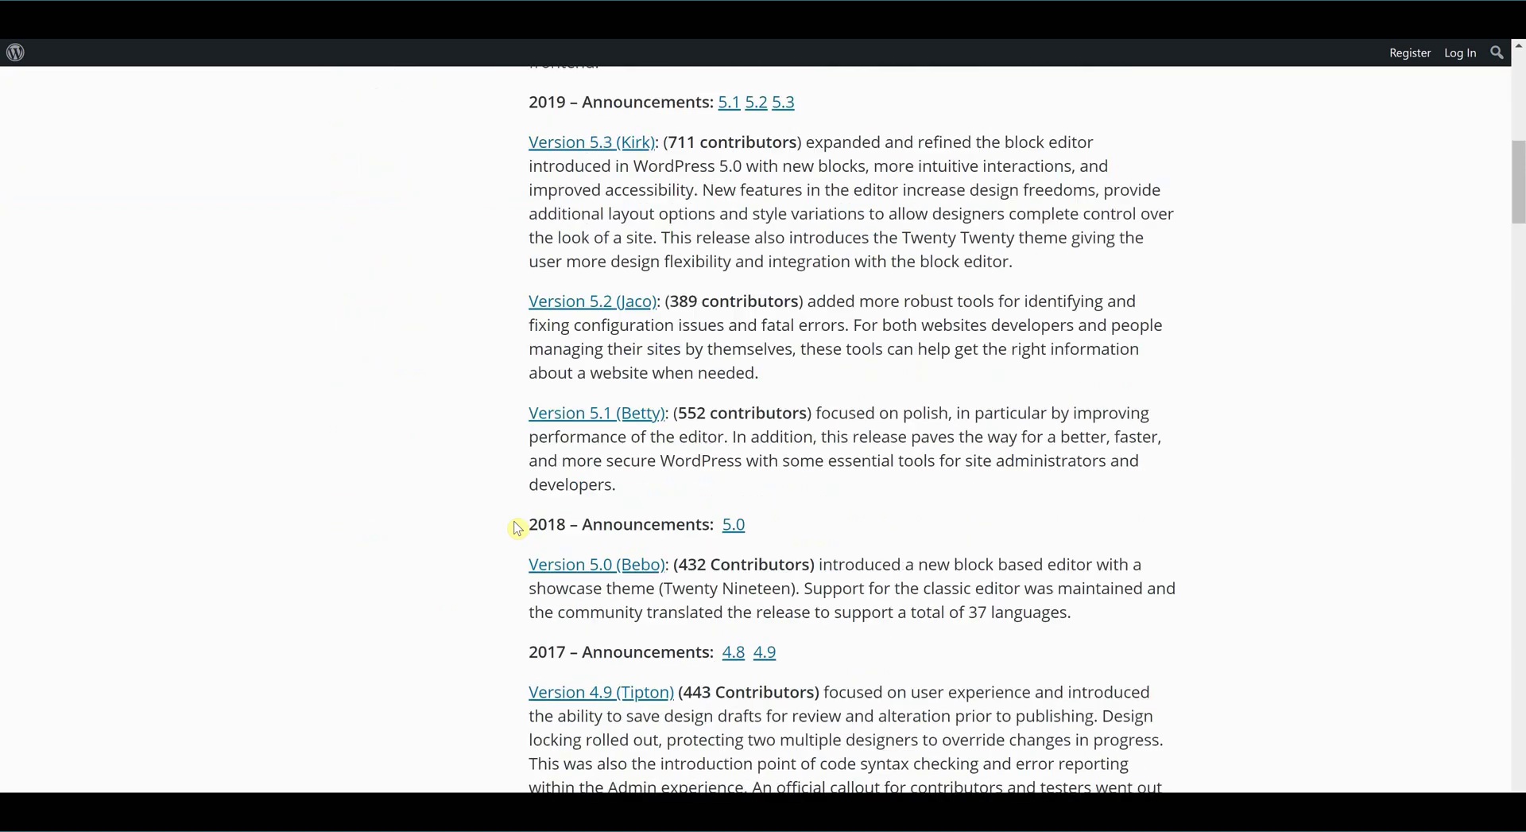
scroll(517, 528, down, 20)
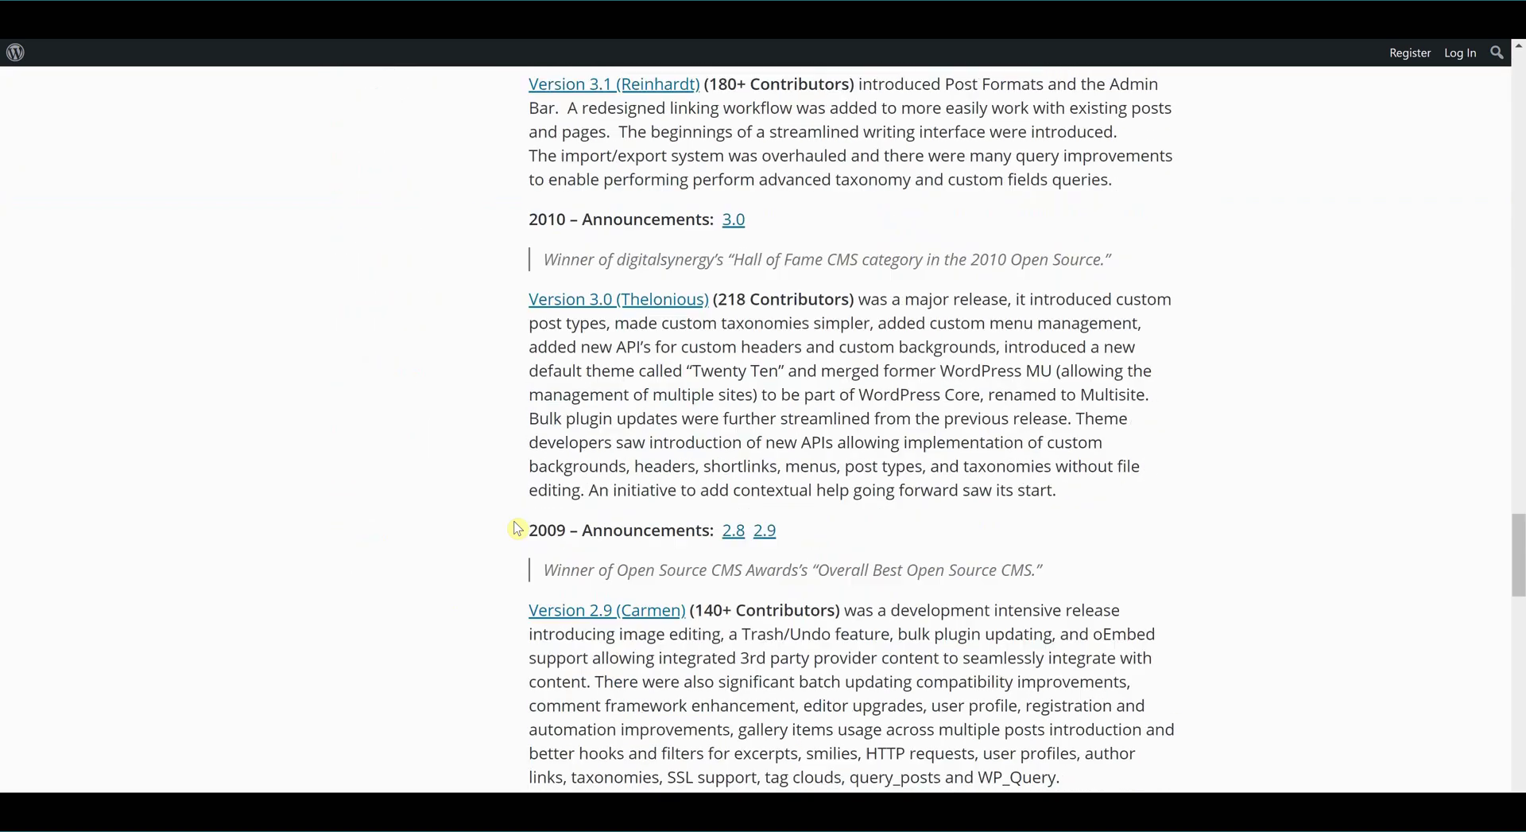
scroll(518, 528, down, 9)
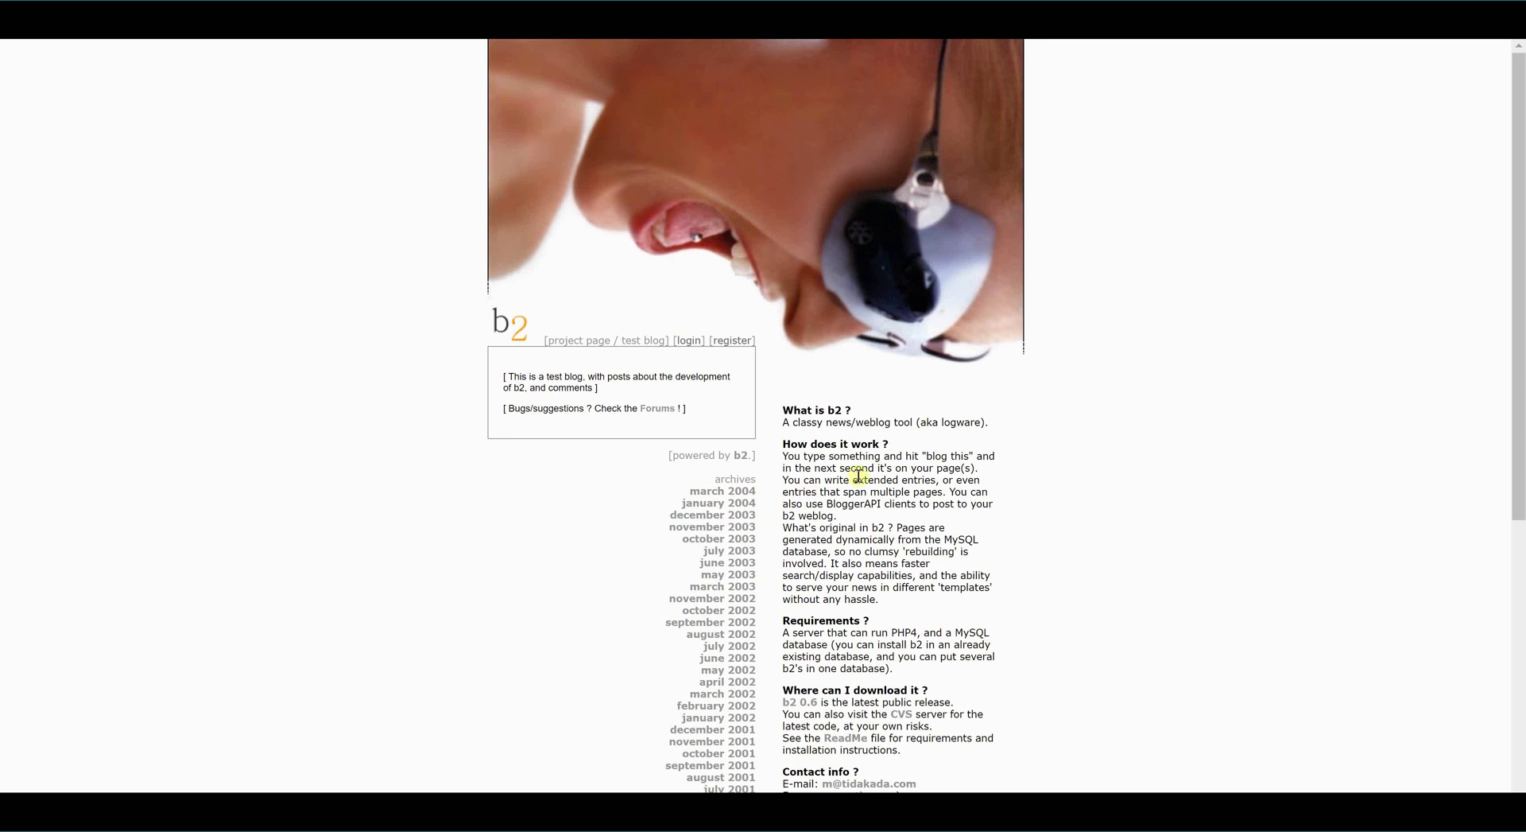
- Enlarge the b2 project page and highlight the description "A classy news/weblog tool"
ctrl+scroll(882, 463, up, 5)
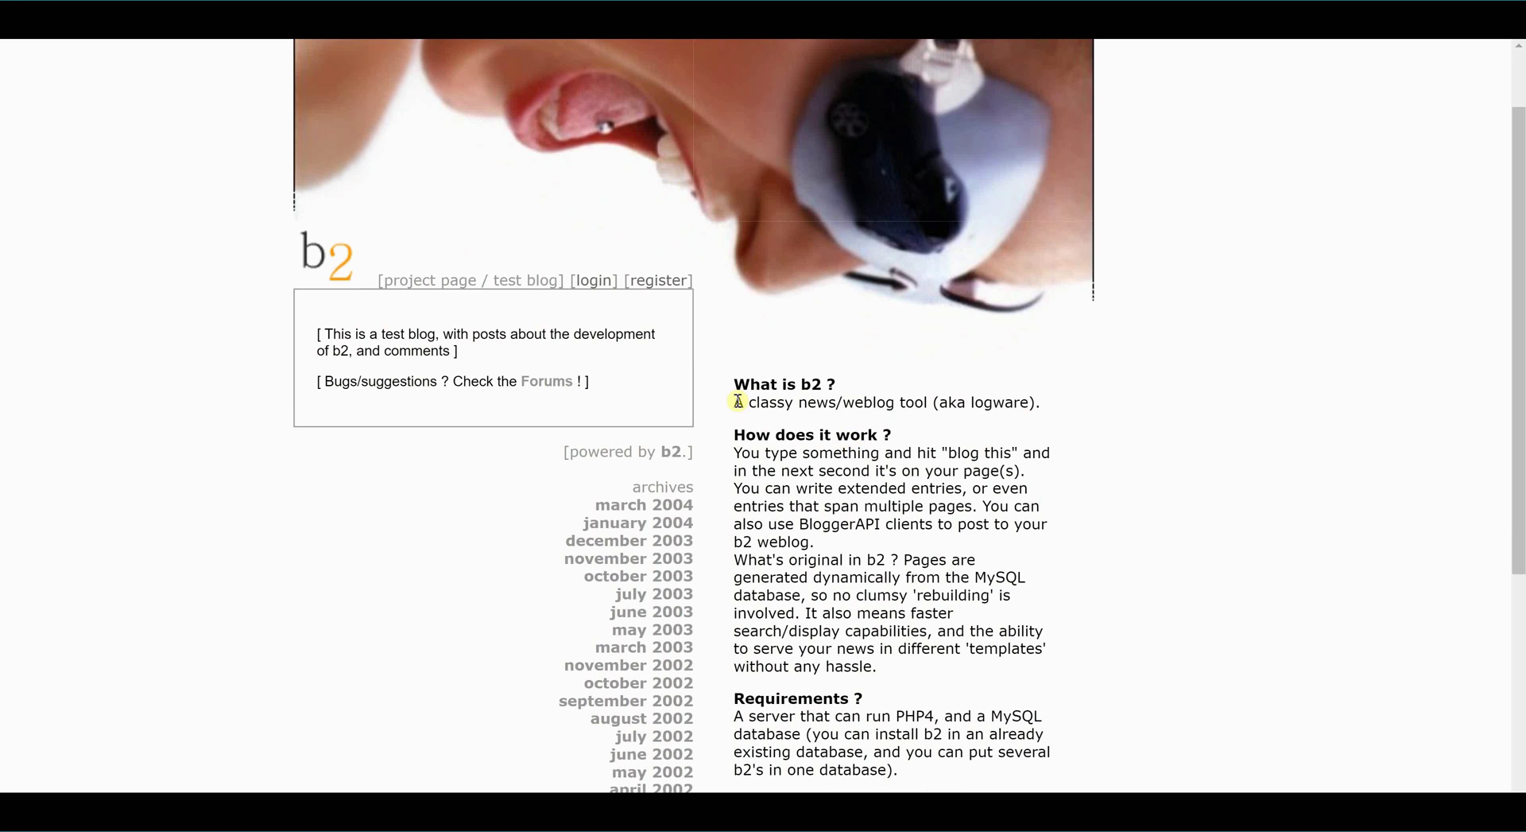
drag(737, 401, 928, 396)
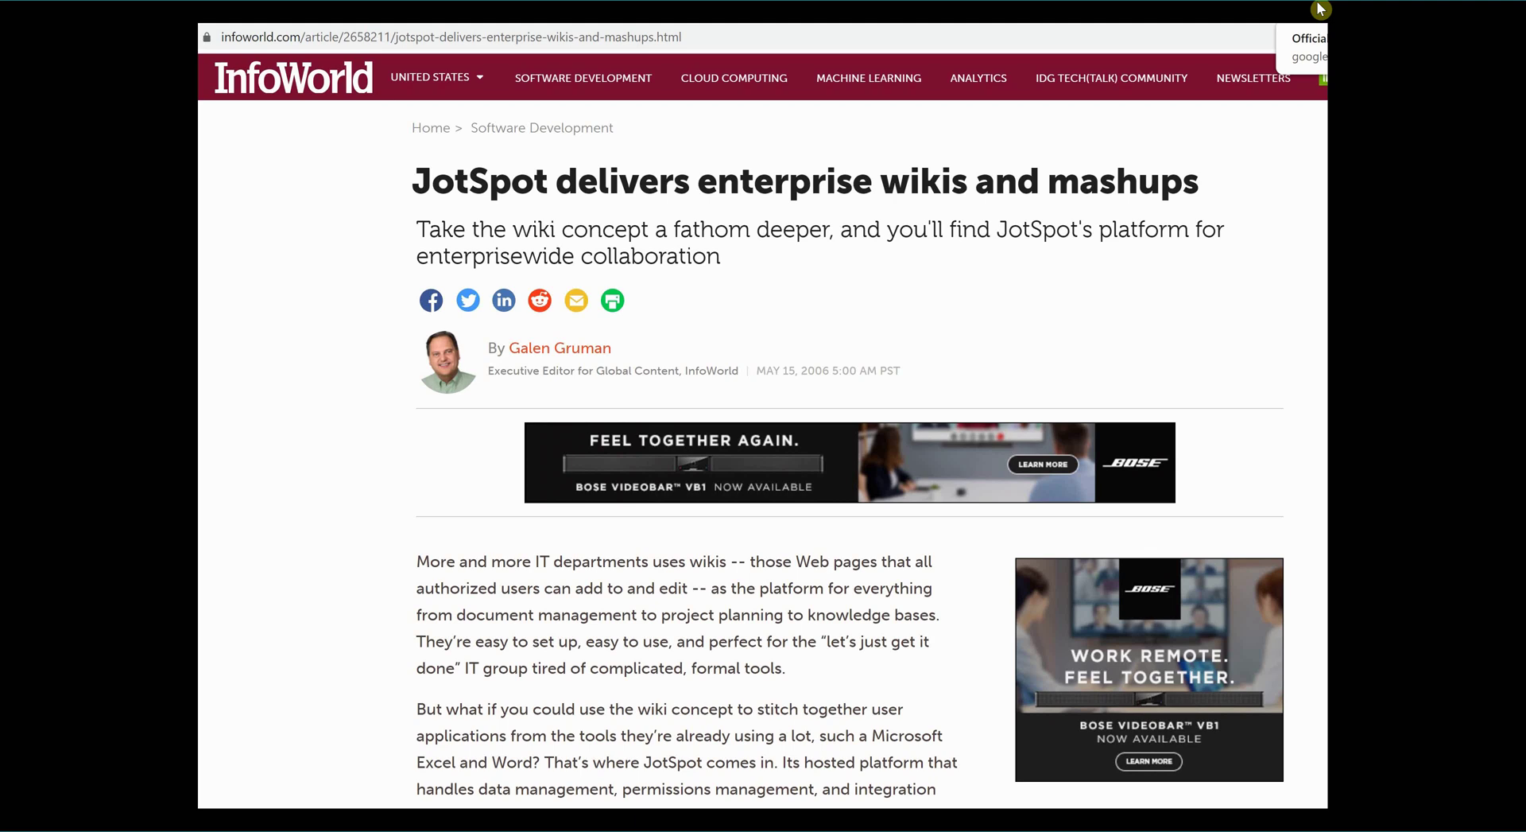
- Bring up Google's "Spot on" blog post and the archived Google Sites news article, highlighting its passage on non-technical users
click(1319, 8)
click(1319, 8)
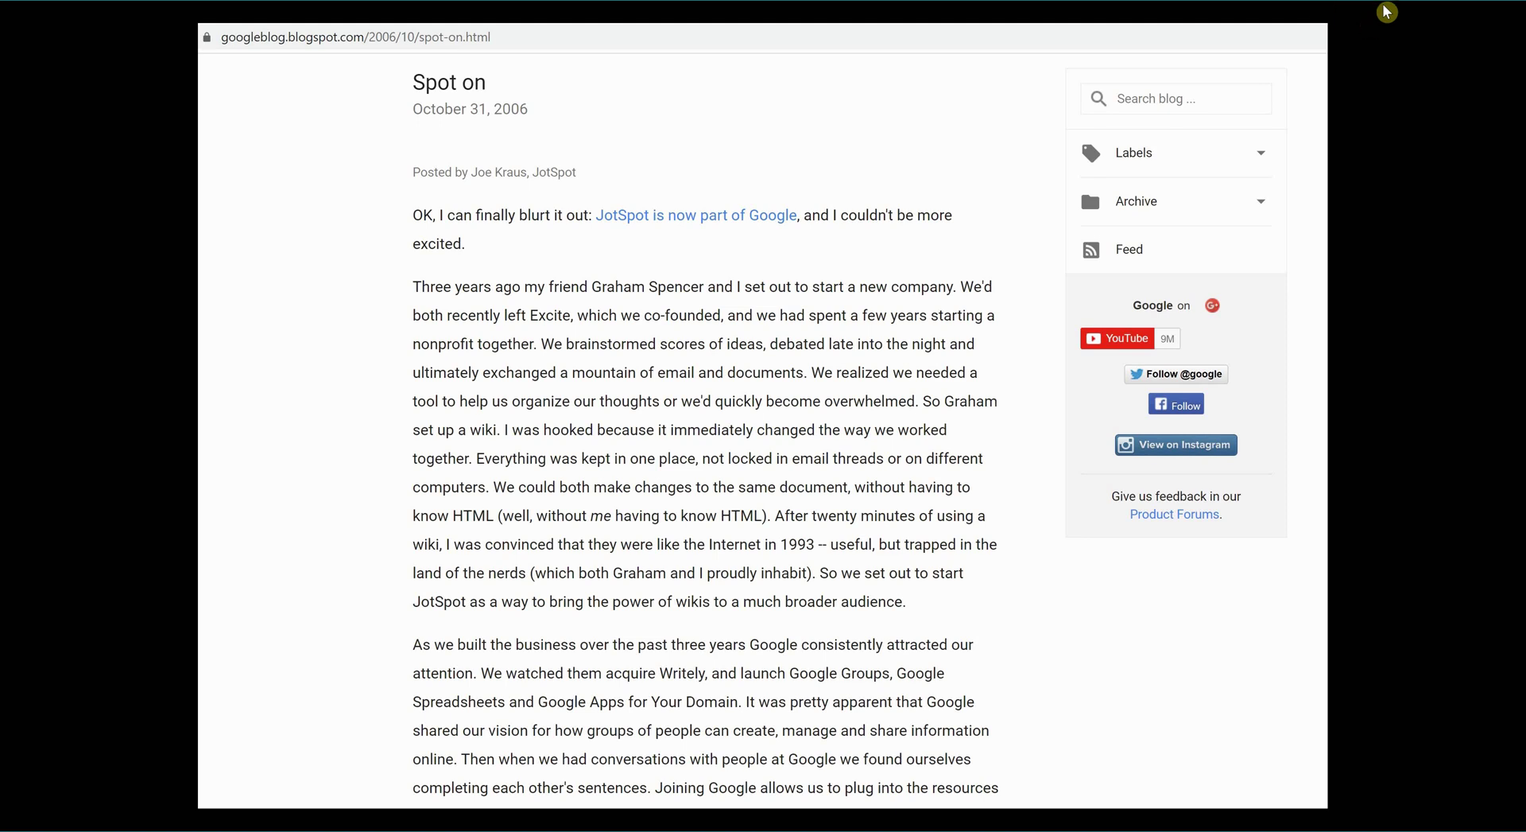
key(ctrl+Tab)
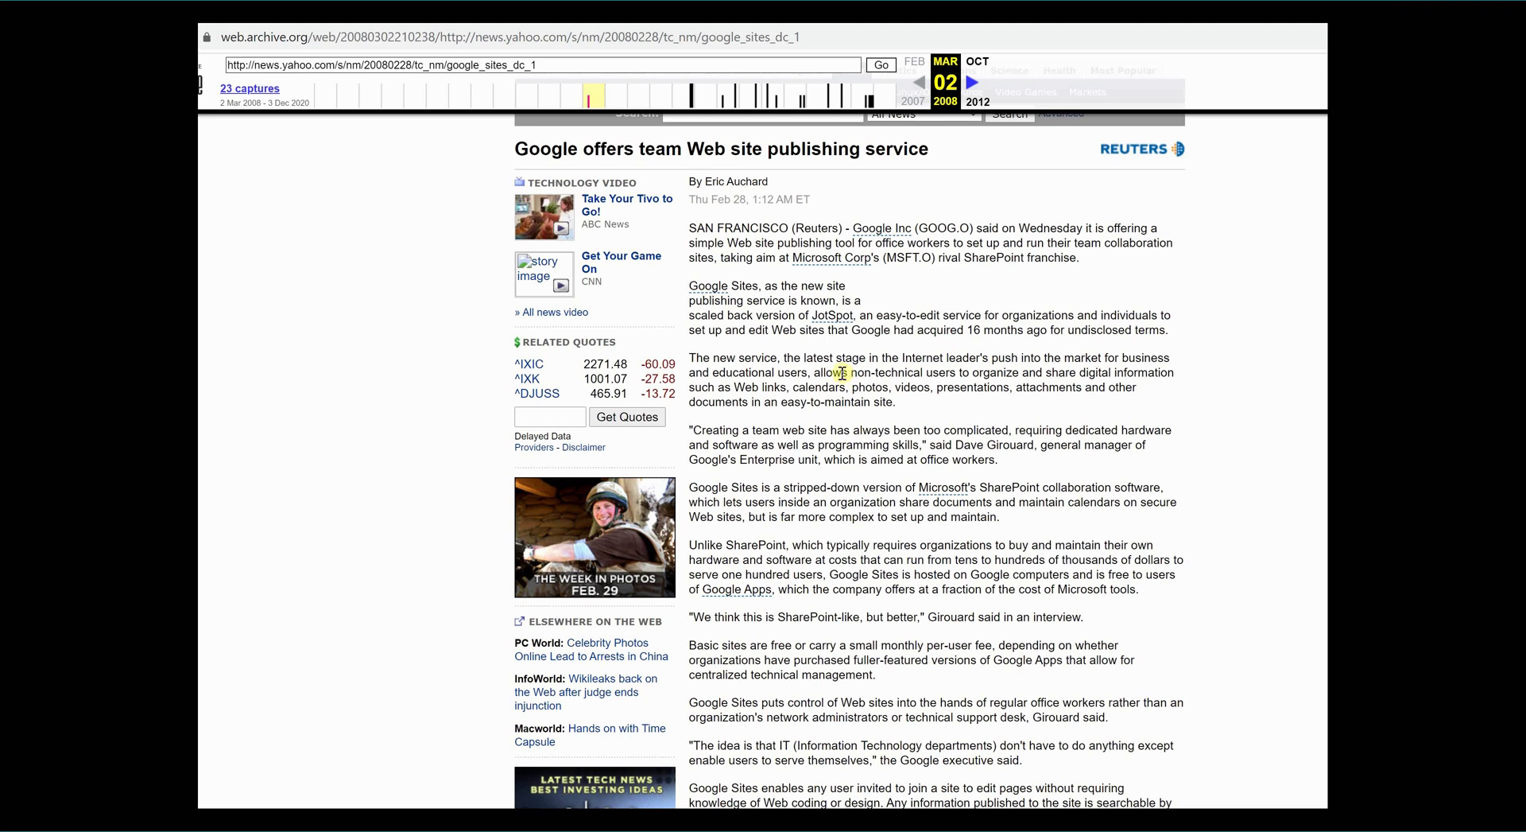
drag(813, 372, 1012, 382)
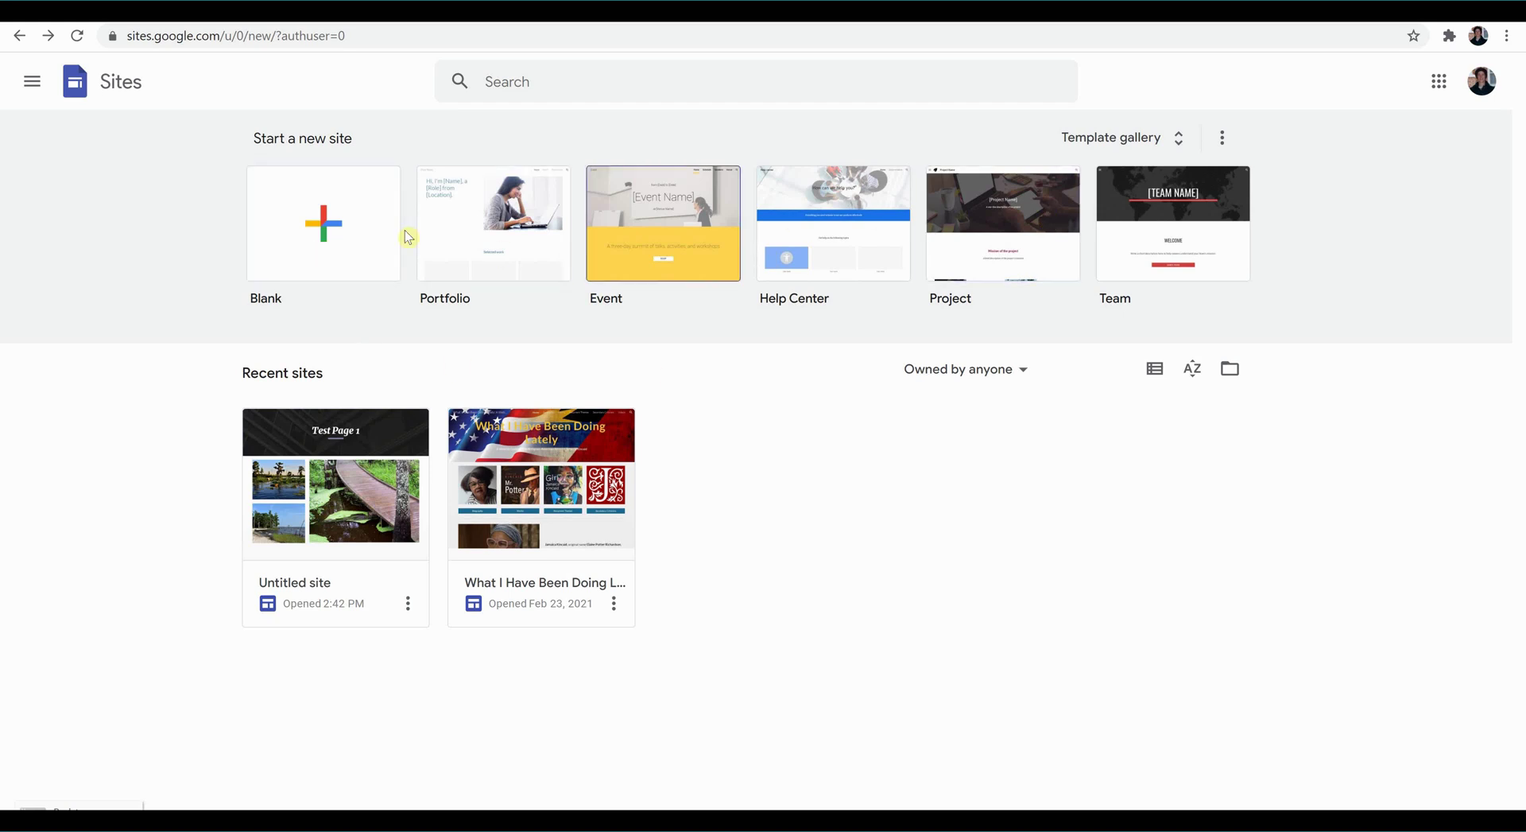
- Create a blank site in Google Sites and set its page title to "Generic Page One"
click(330, 236)
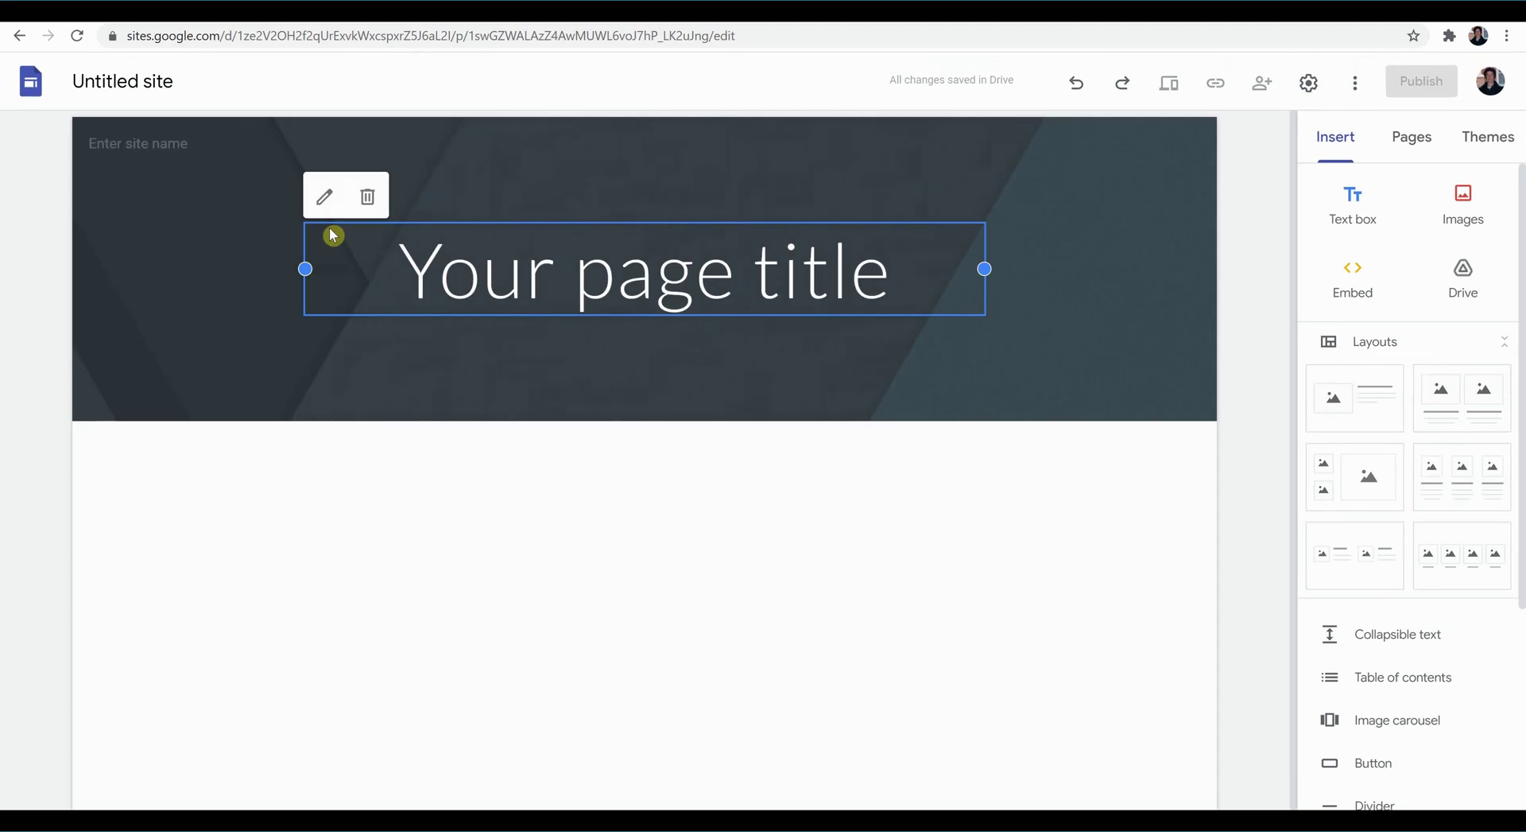
click(674, 493)
click(893, 294)
drag(893, 294, 416, 288)
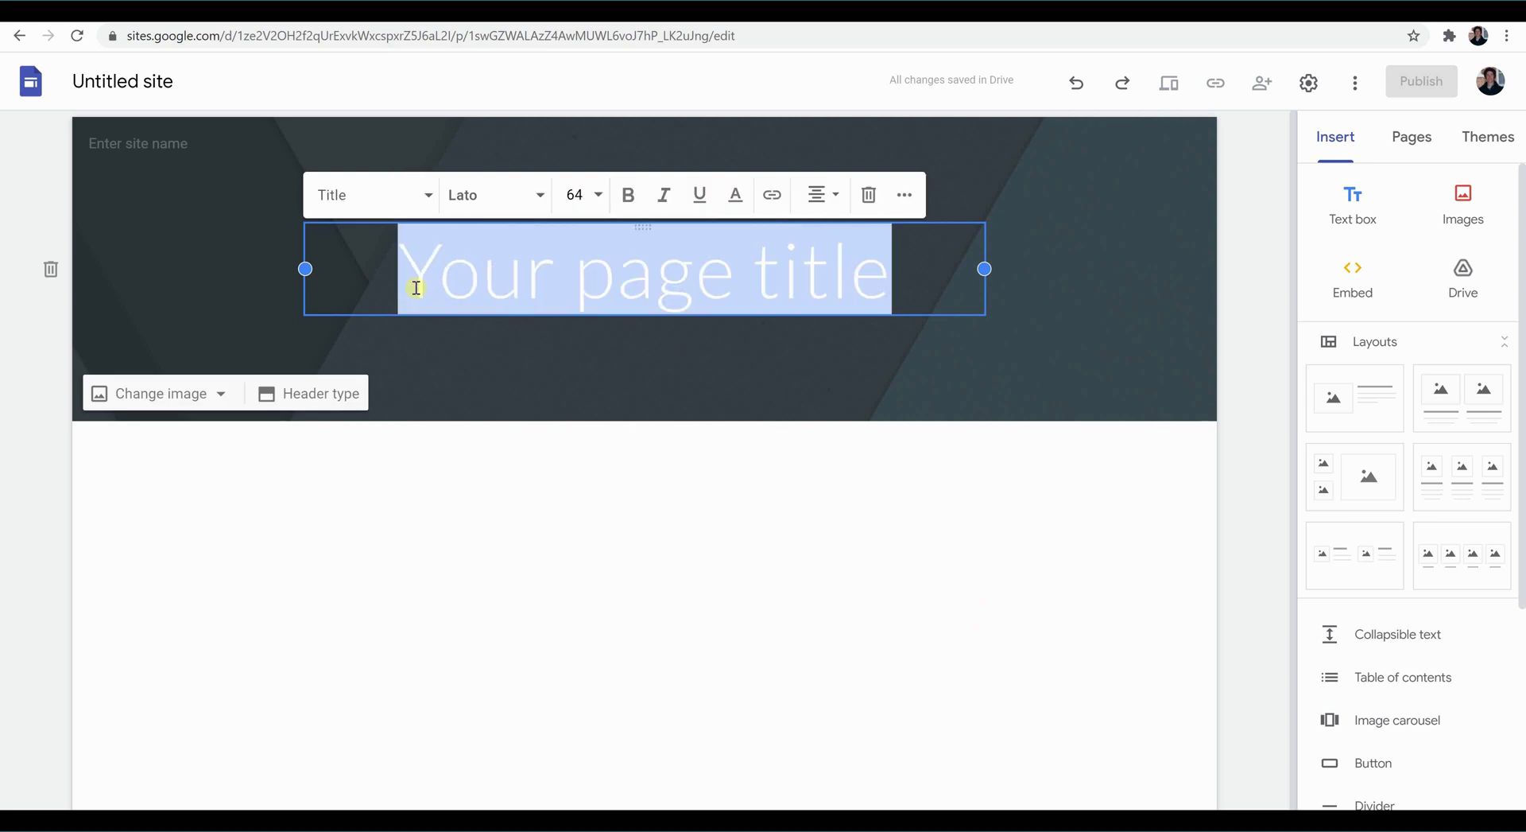
text(Generic P)
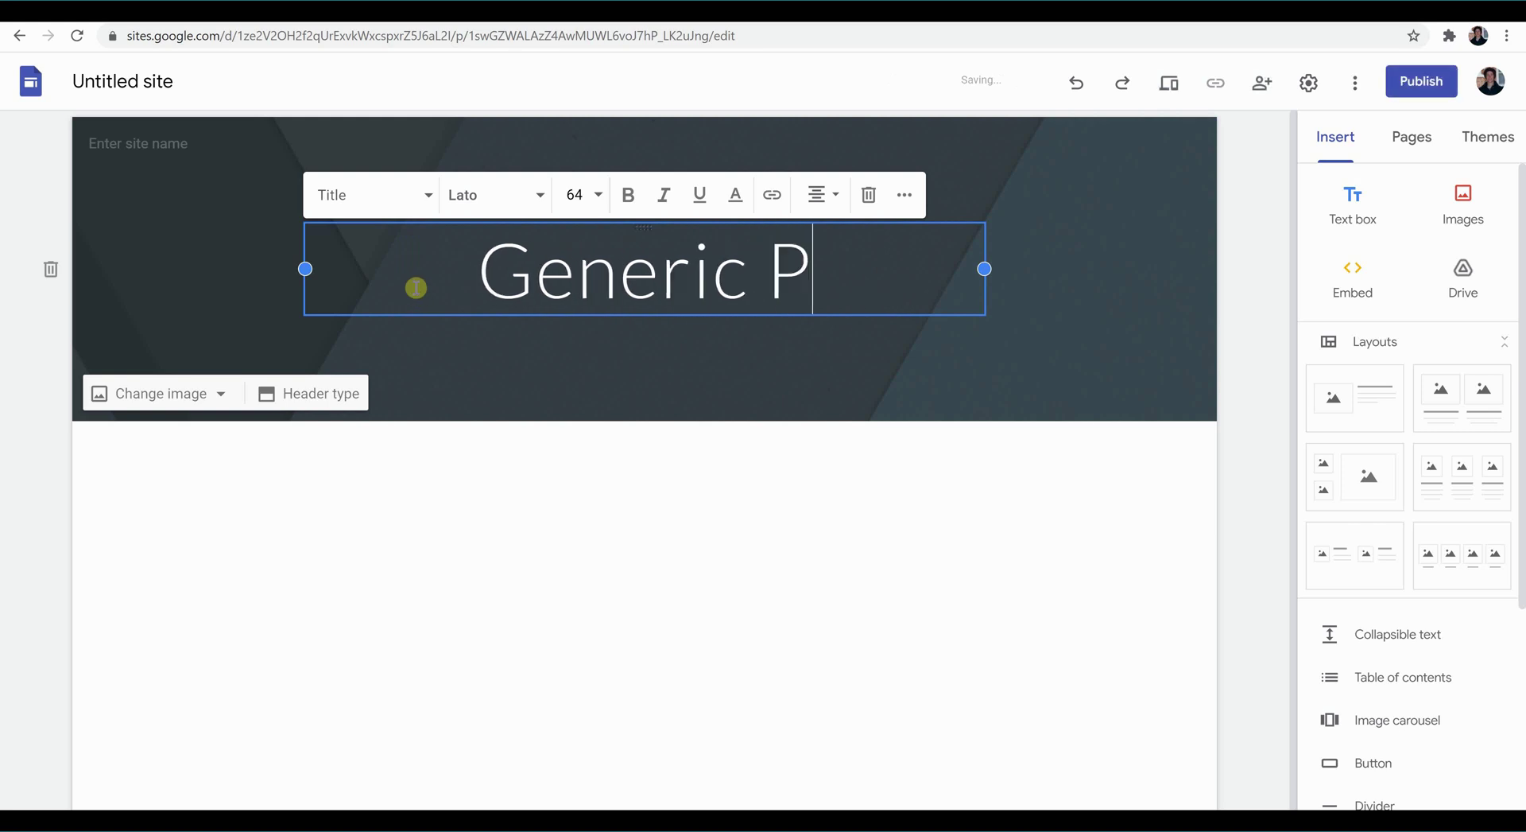
text(age One)
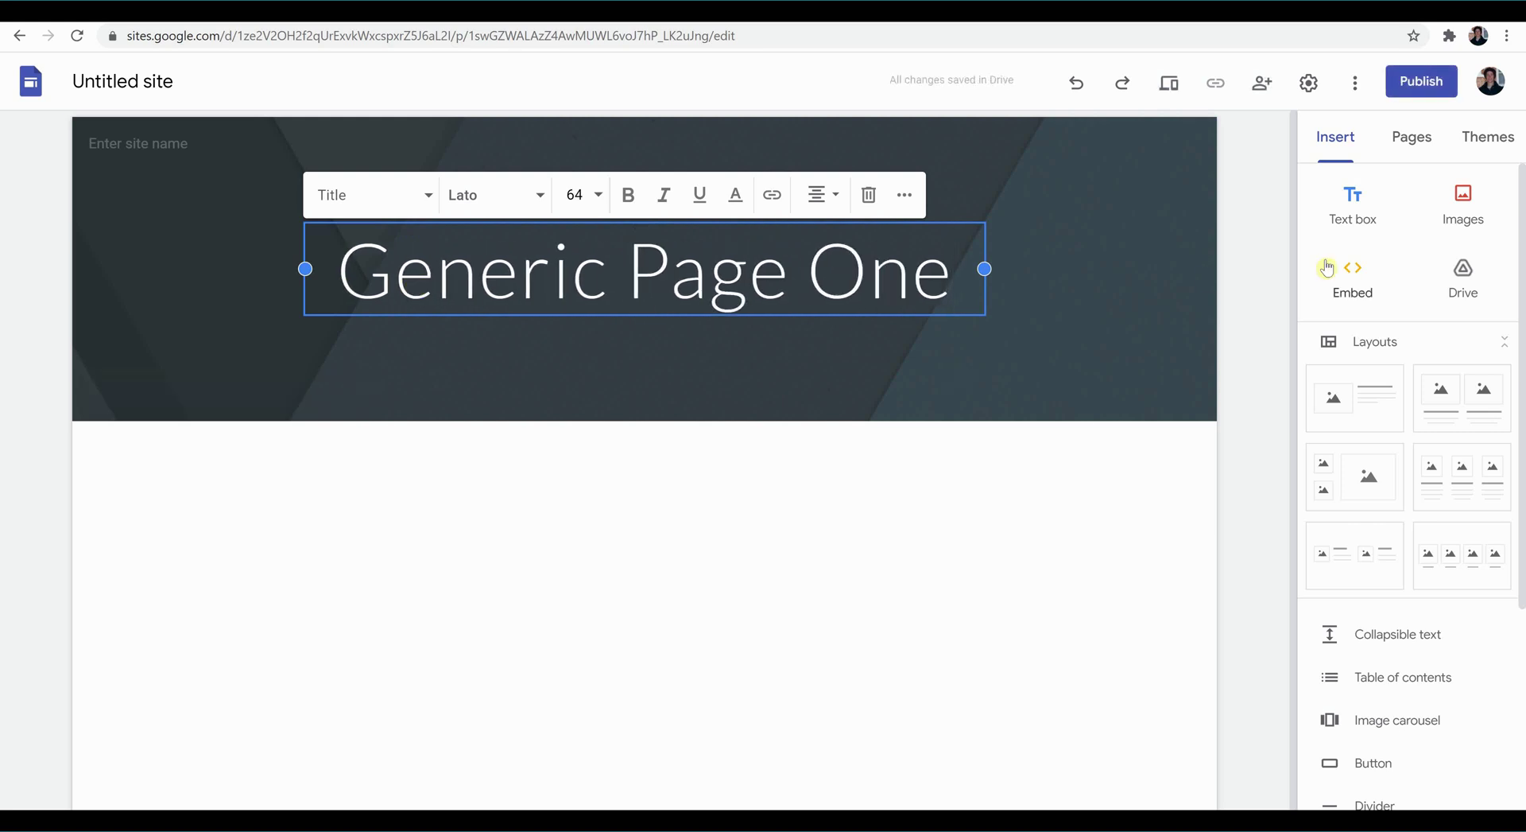
- Apply the Impression theme to the site and return to the page layout choices
click(1481, 140)
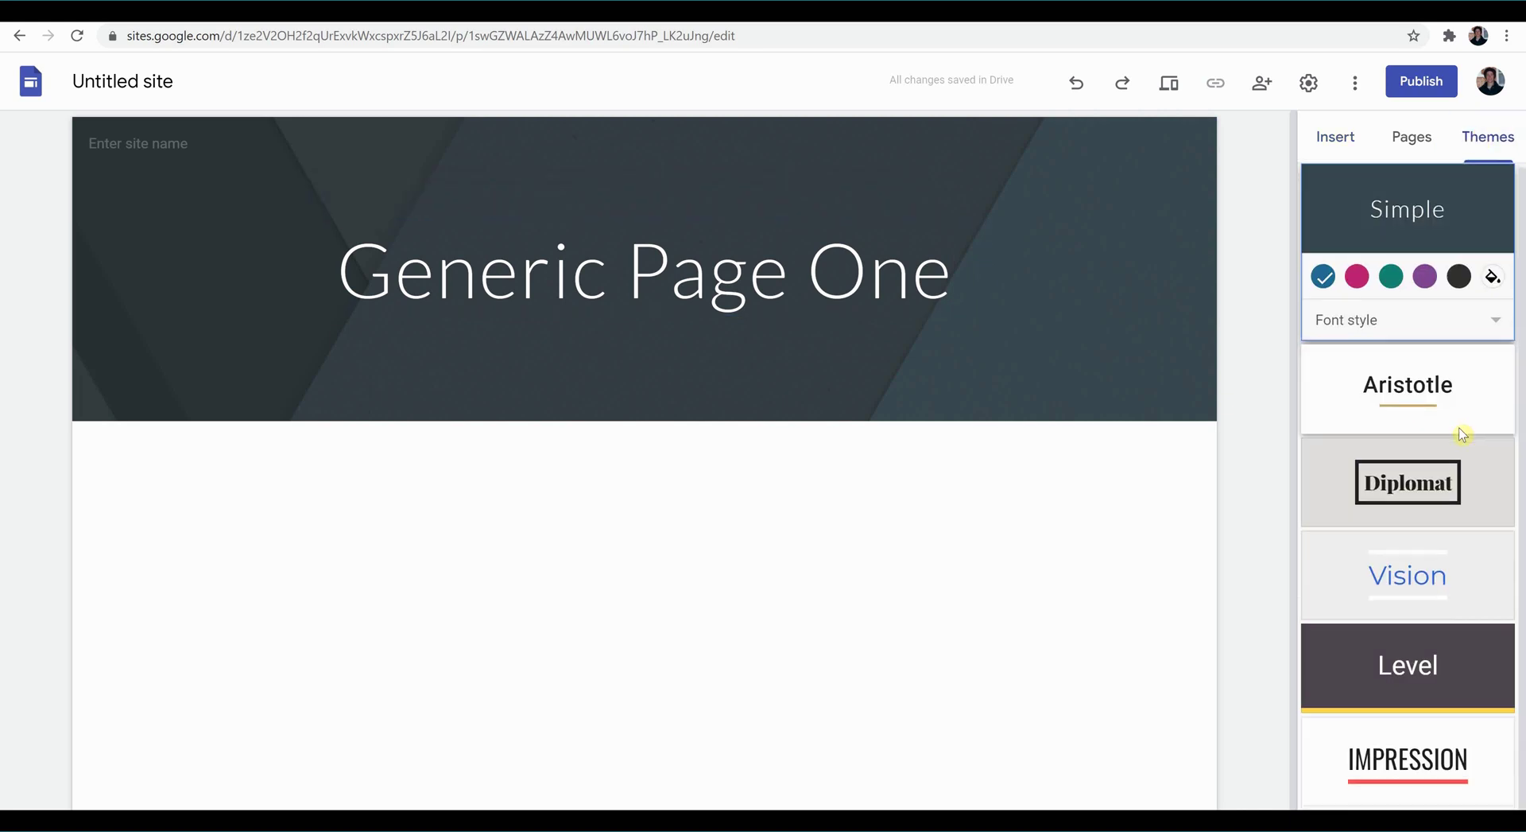
click(1465, 759)
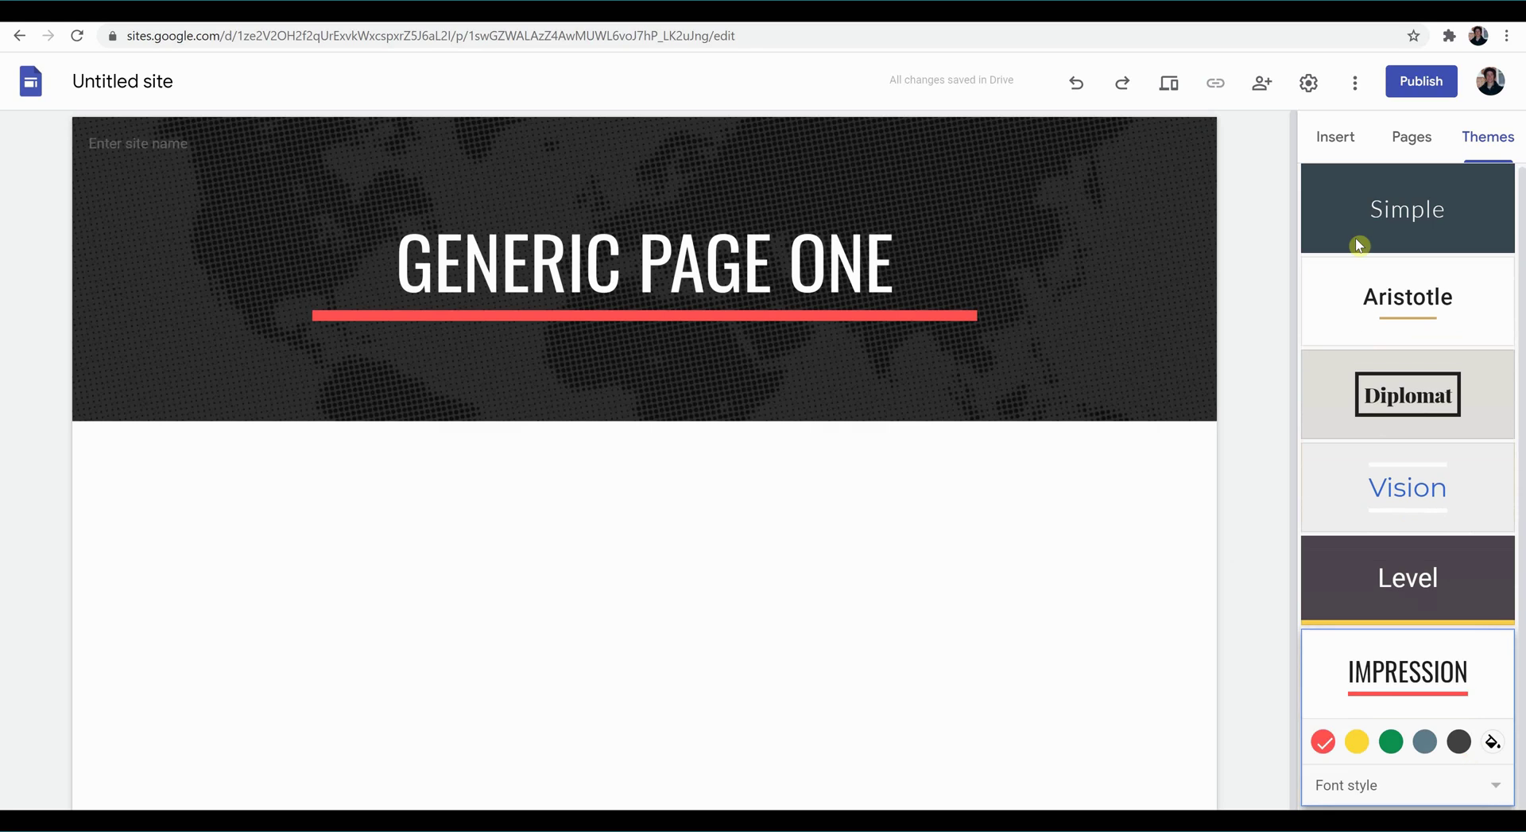
click(1347, 150)
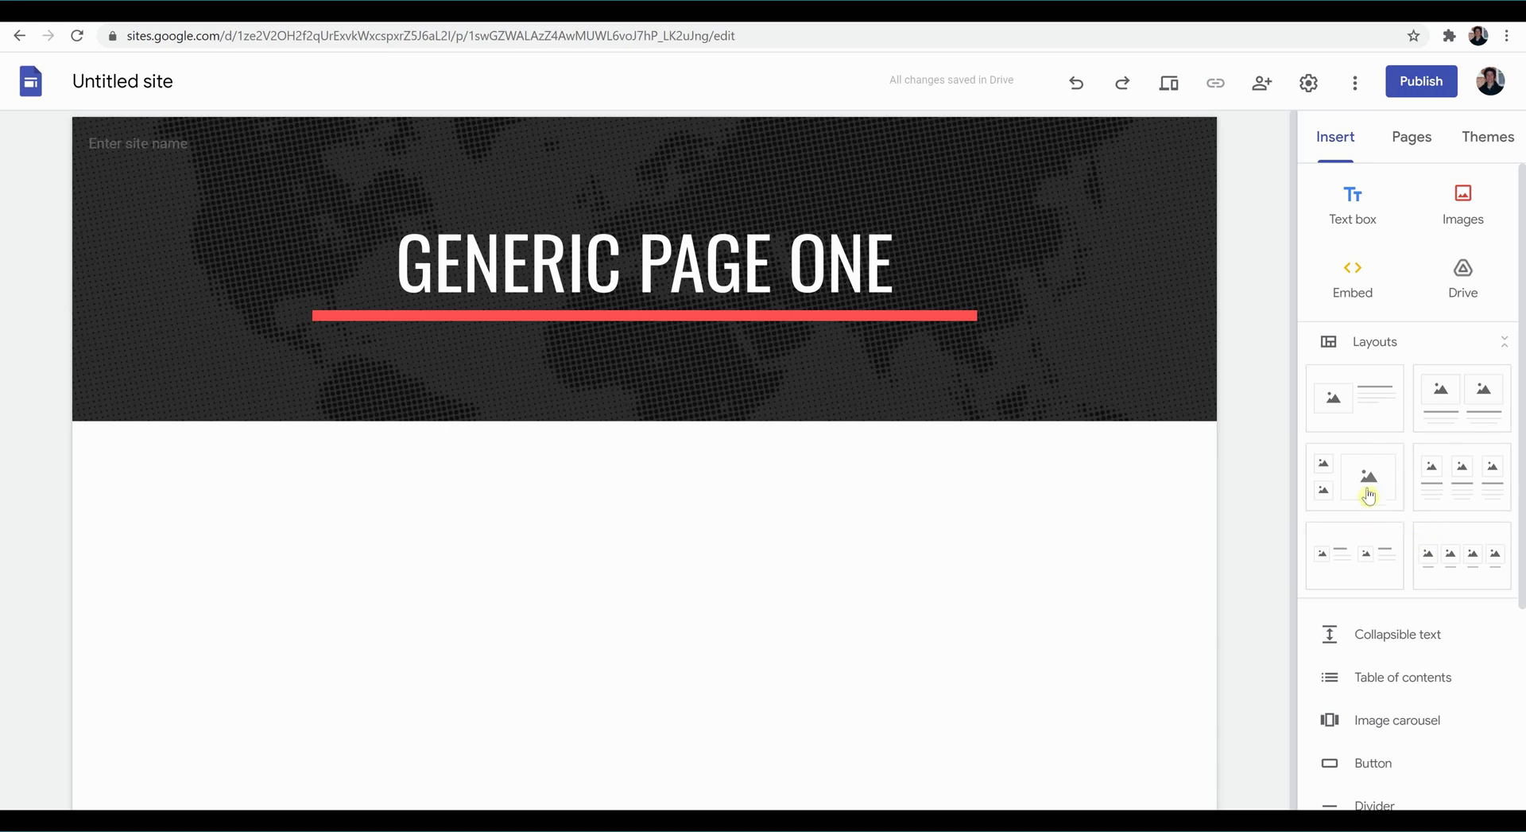
- Insert the layout with two small images beside a large one and upload "Sauer-Beckmann Window 01112020_02_01.jpg" into the large placeholder
click(1367, 491)
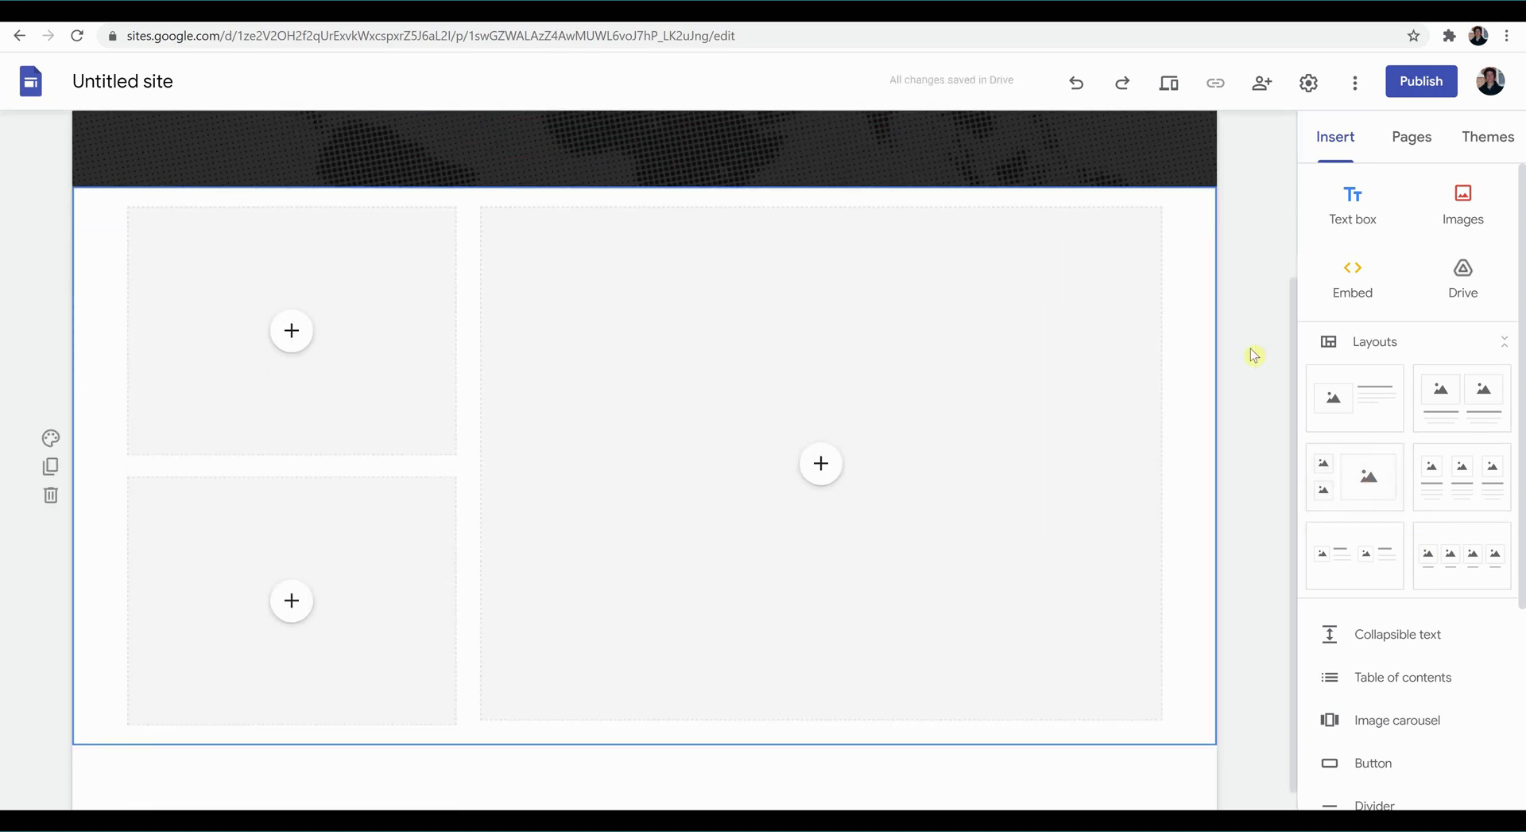
scroll(1253, 356, up, 2)
scroll(1254, 355, down, 1)
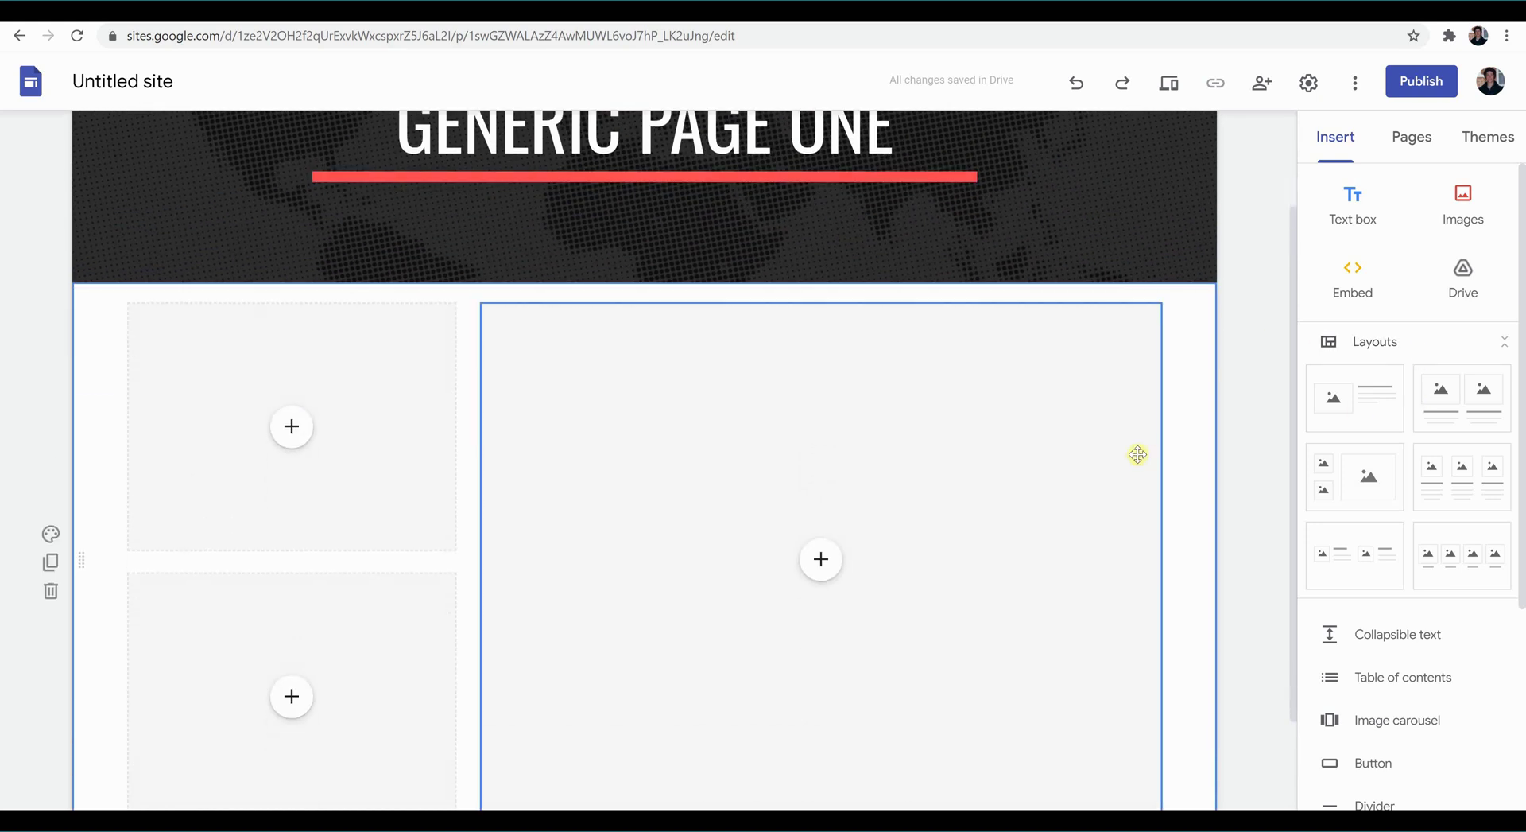
scroll(1137, 454, up, 2)
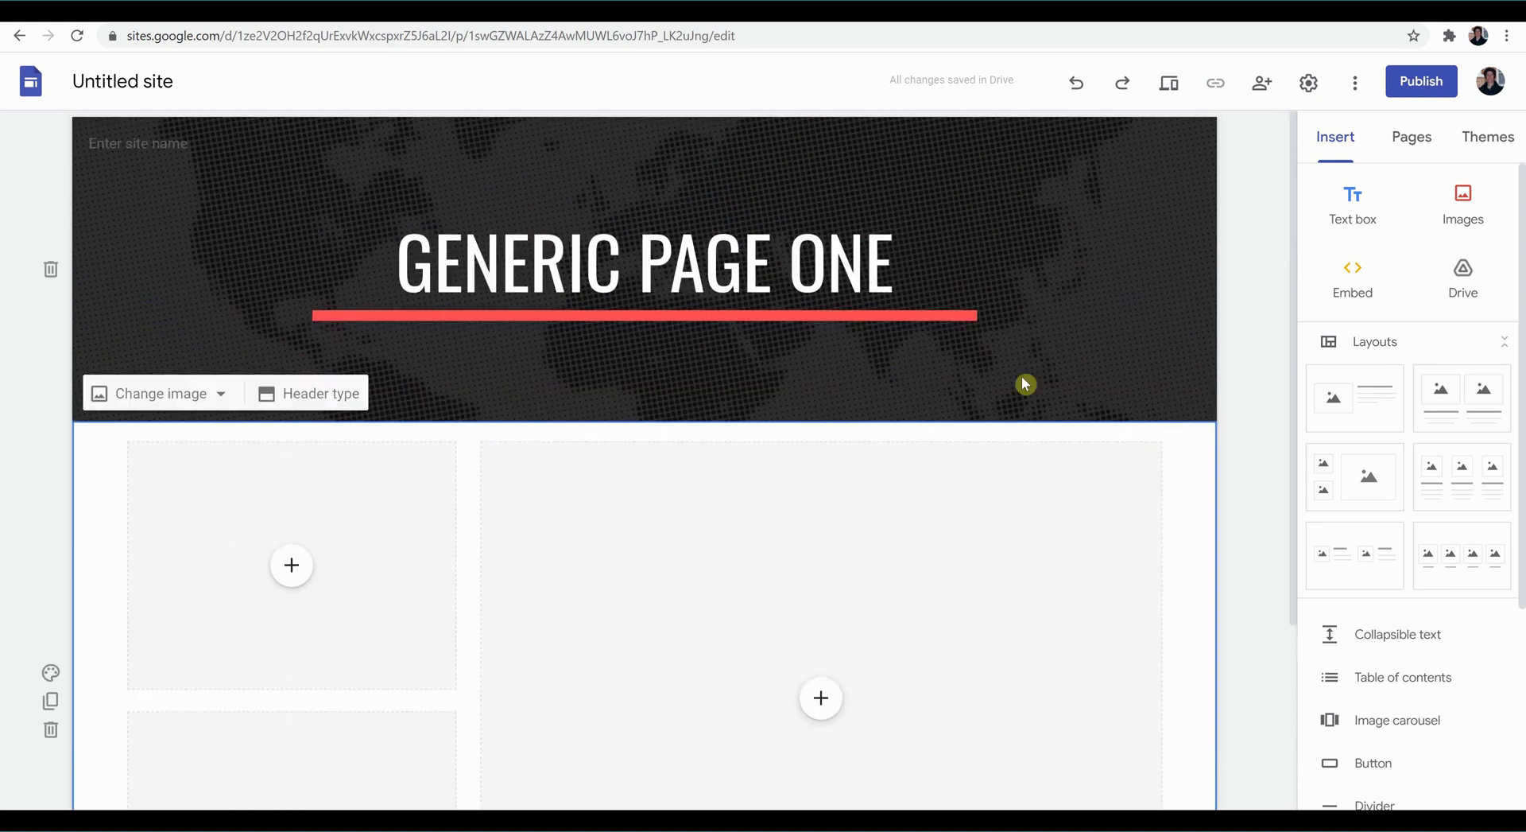
scroll(1024, 383, down, 3)
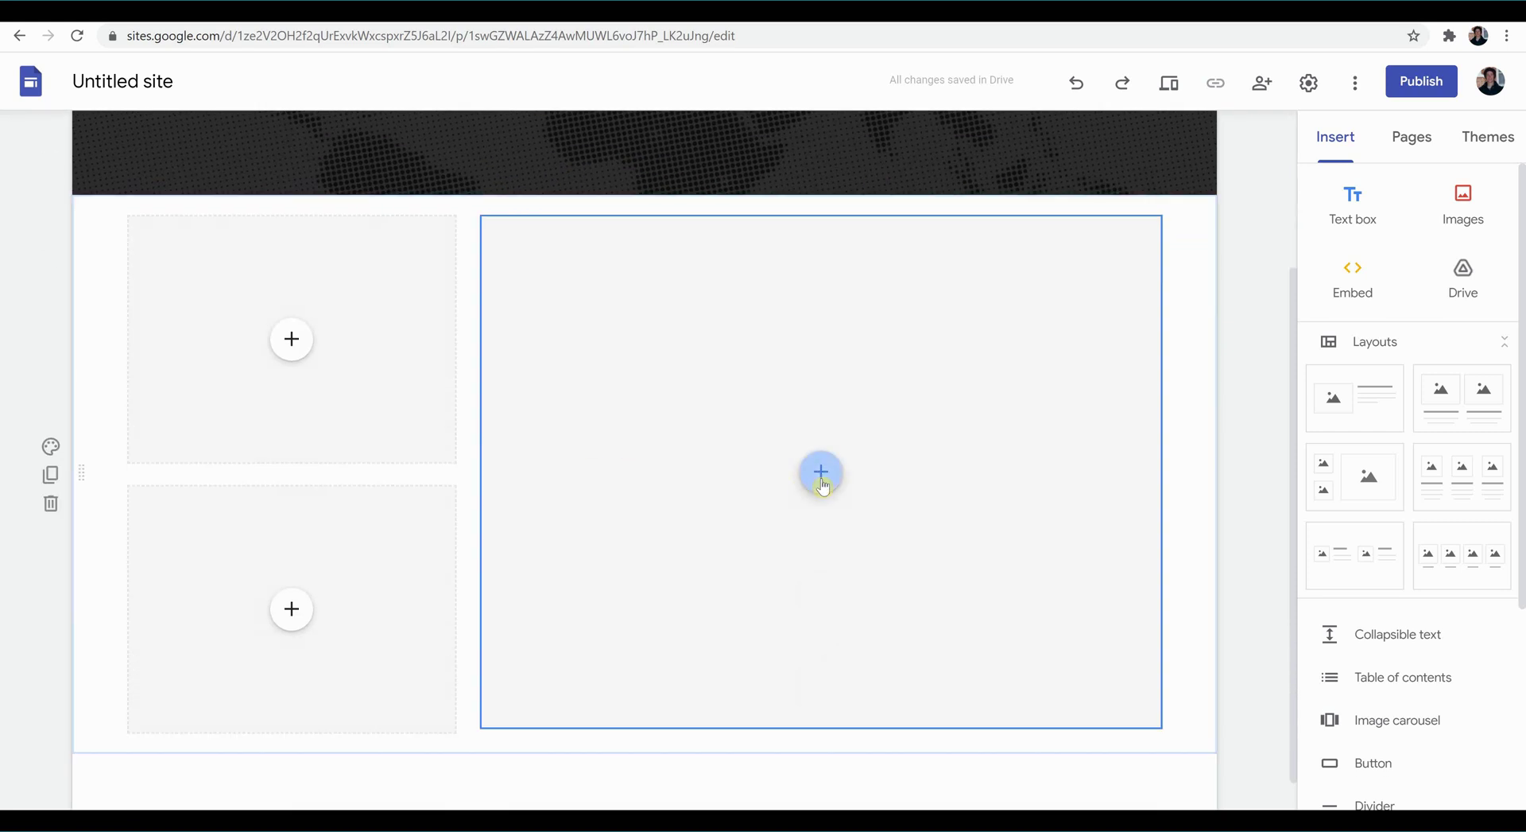
click(822, 473)
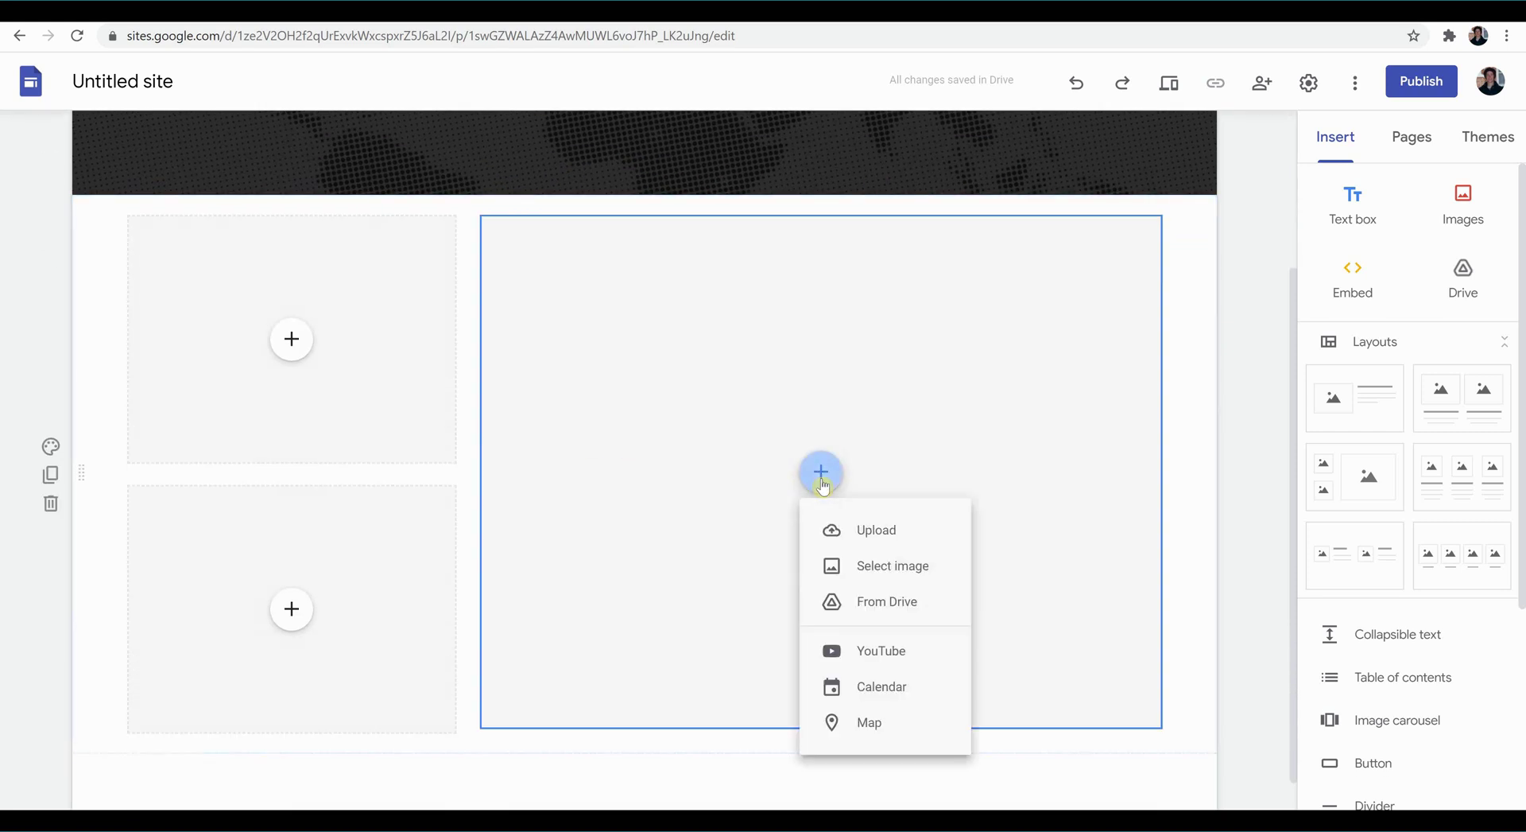
click(867, 532)
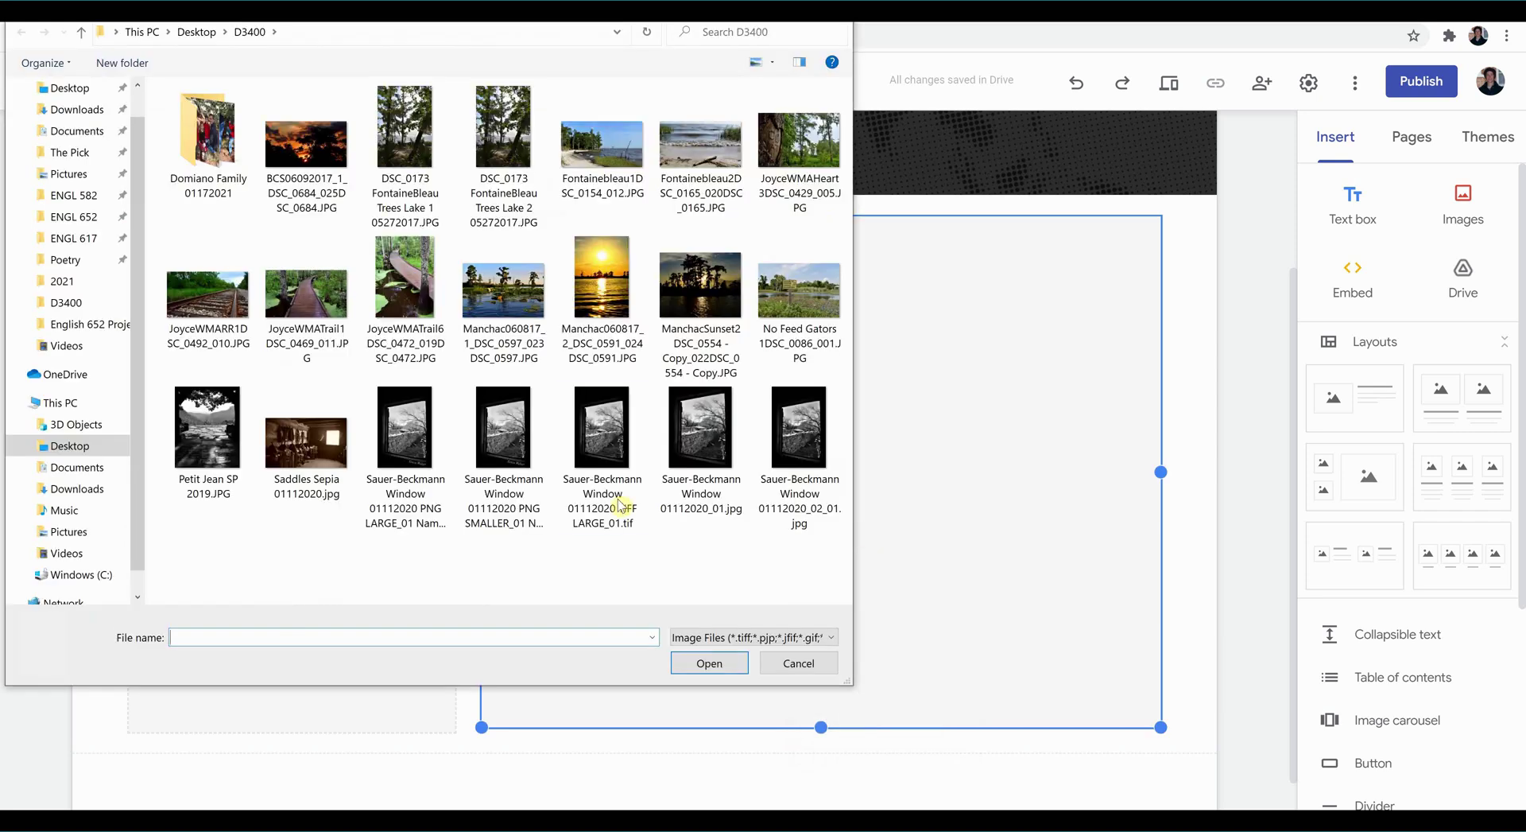
double_click(803, 439)
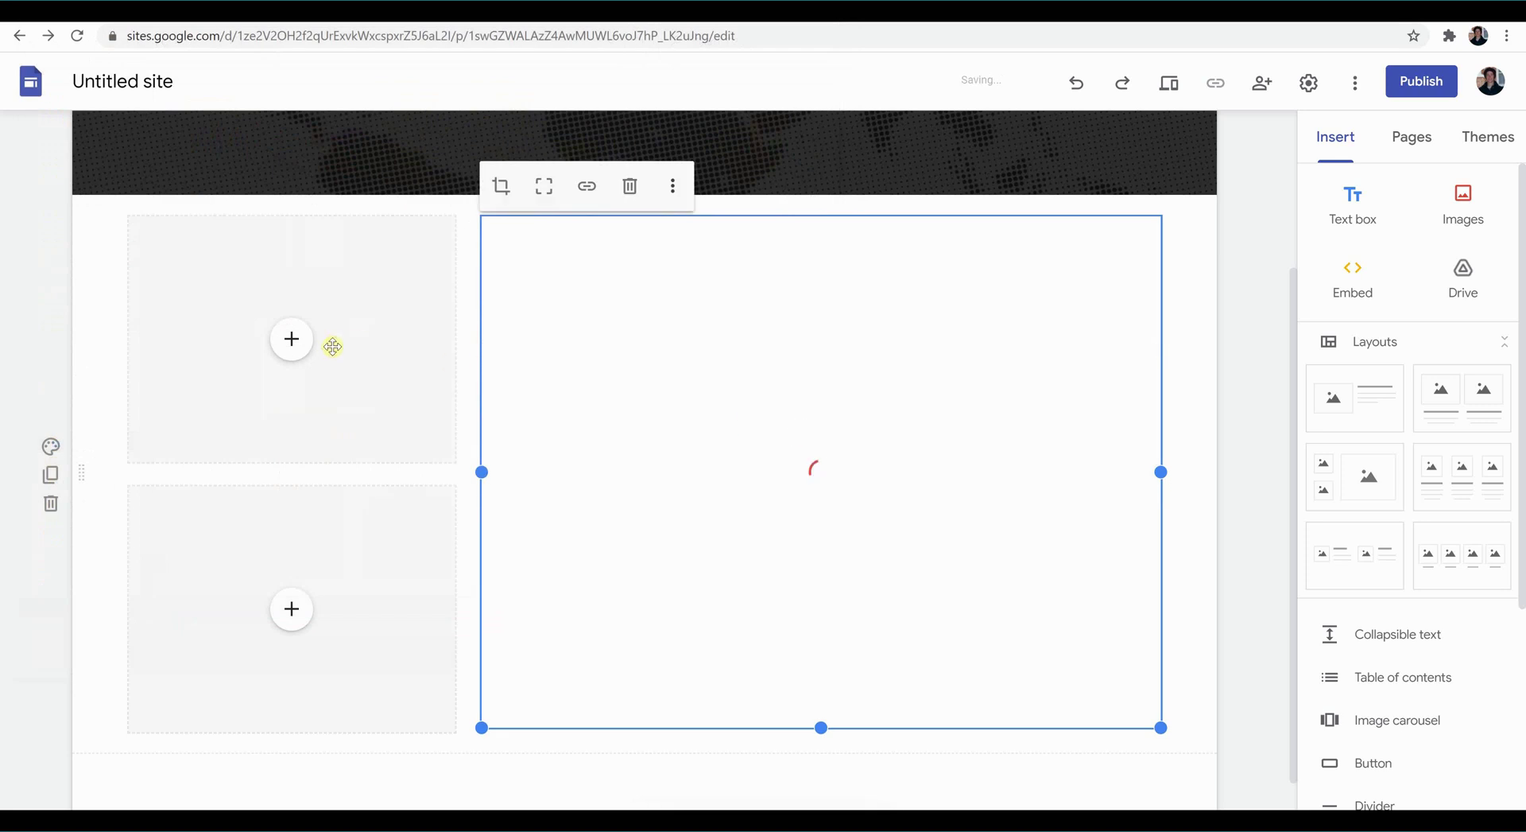
- Upload the Manchac060817_1 lake photo into the upper small placeholder and the JoyceWMATrail1 boardwalk photo into the lower one
click(292, 340)
click(298, 345)
click(339, 397)
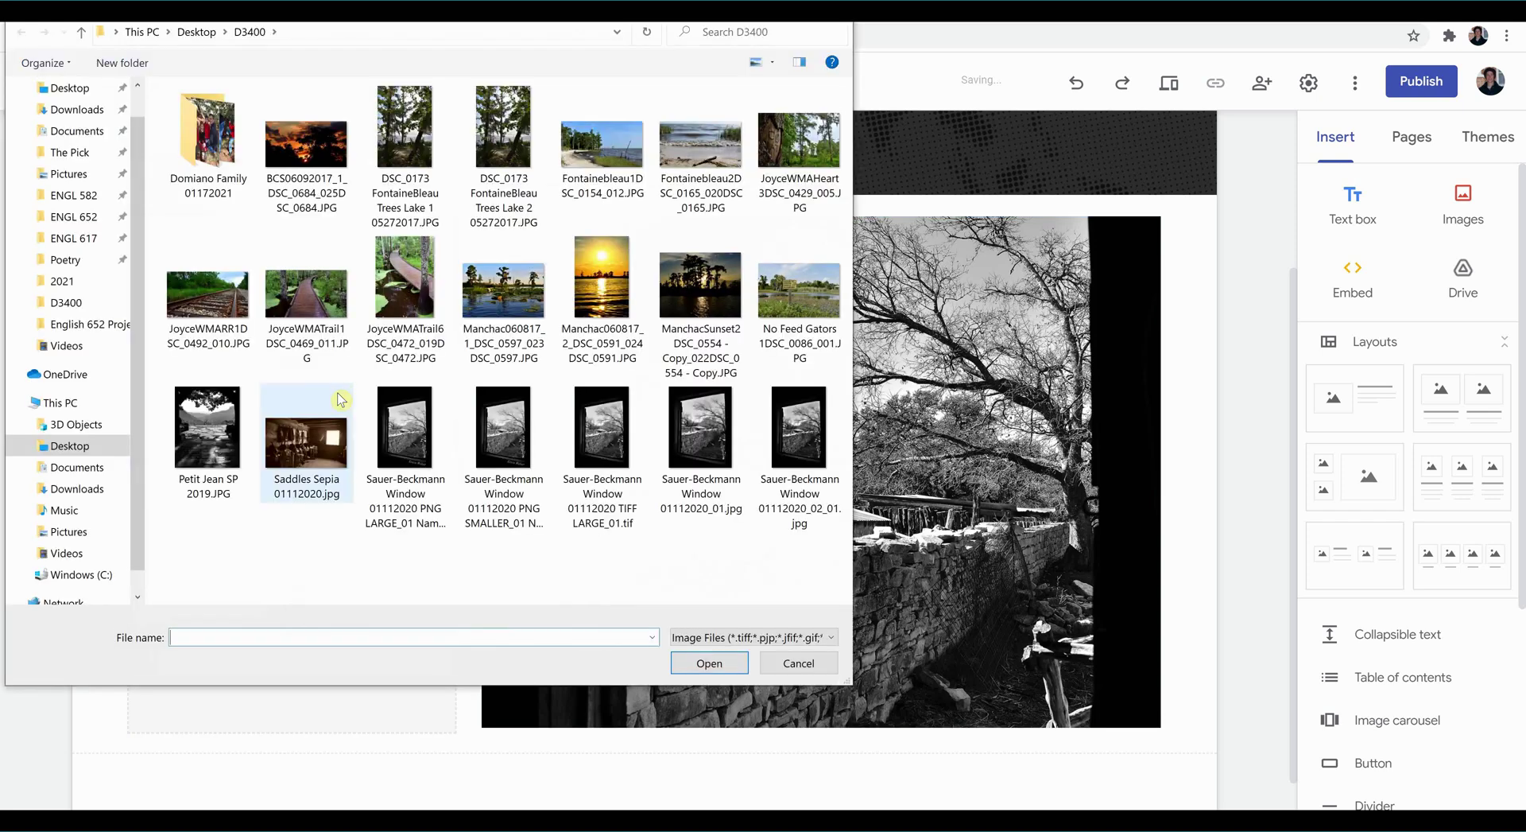
double_click(499, 336)
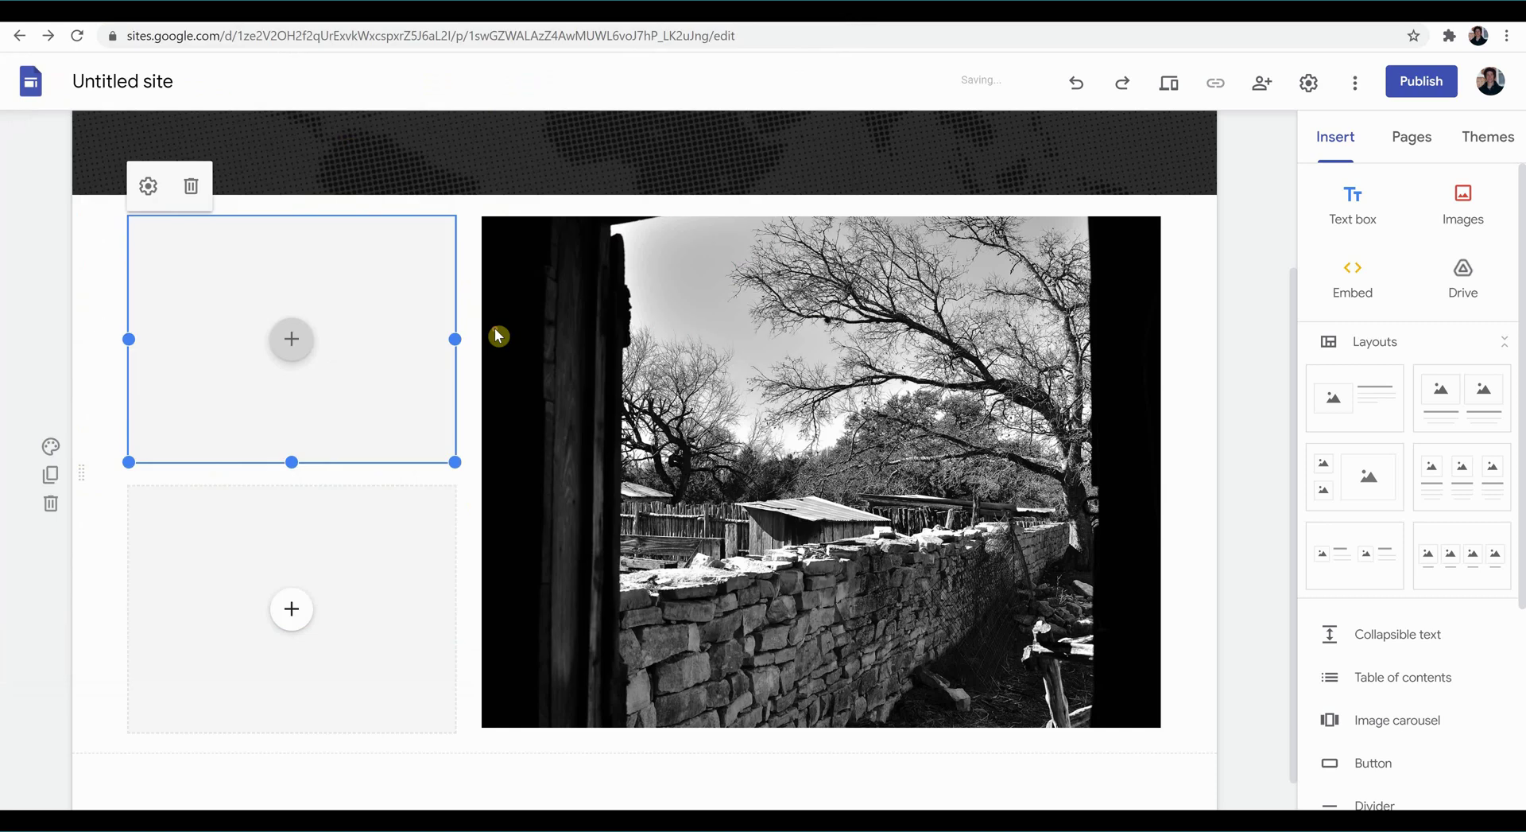
click(293, 612)
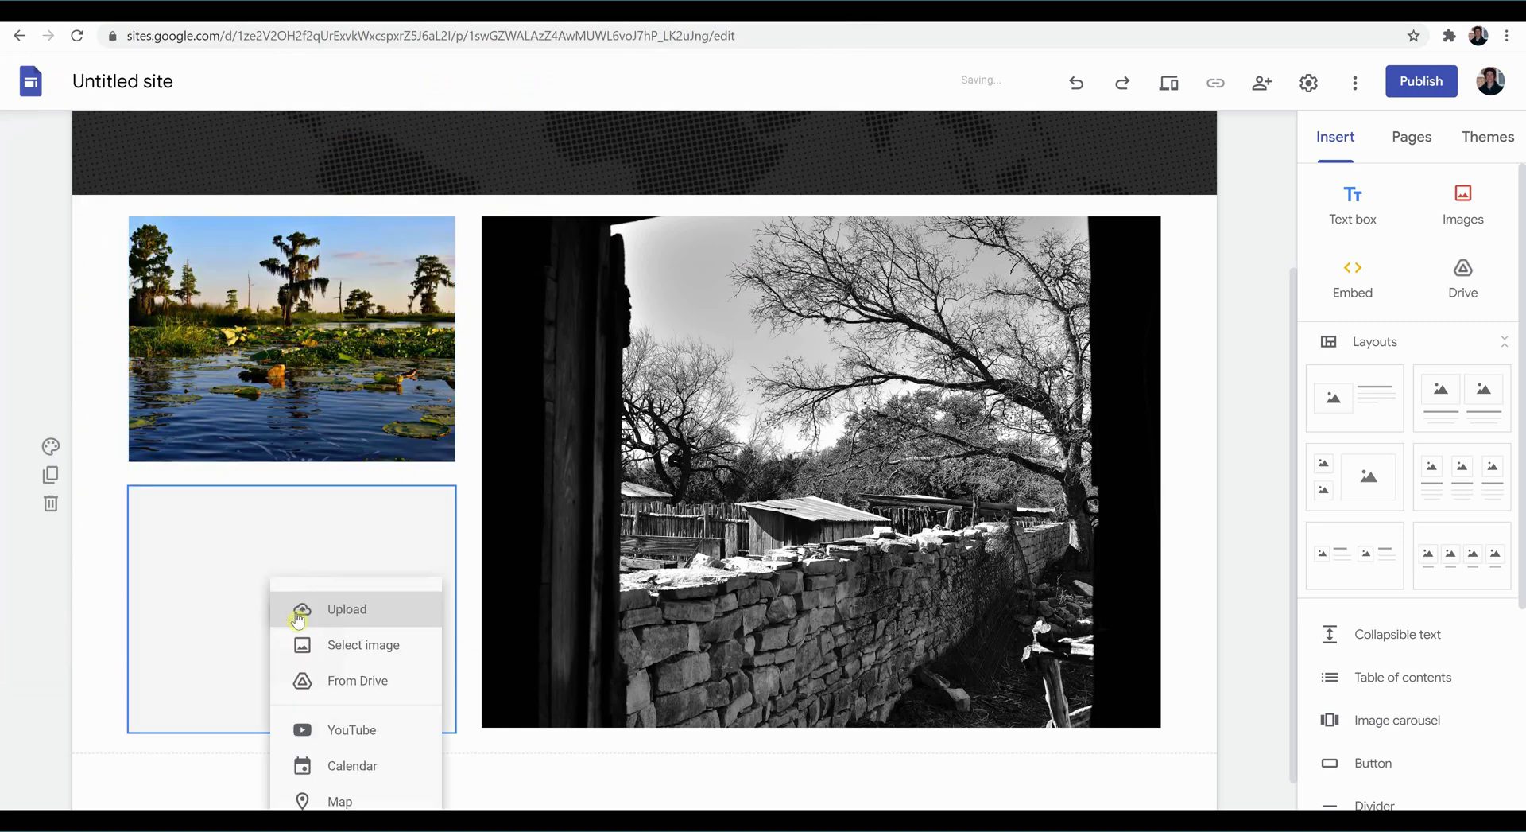
click(333, 619)
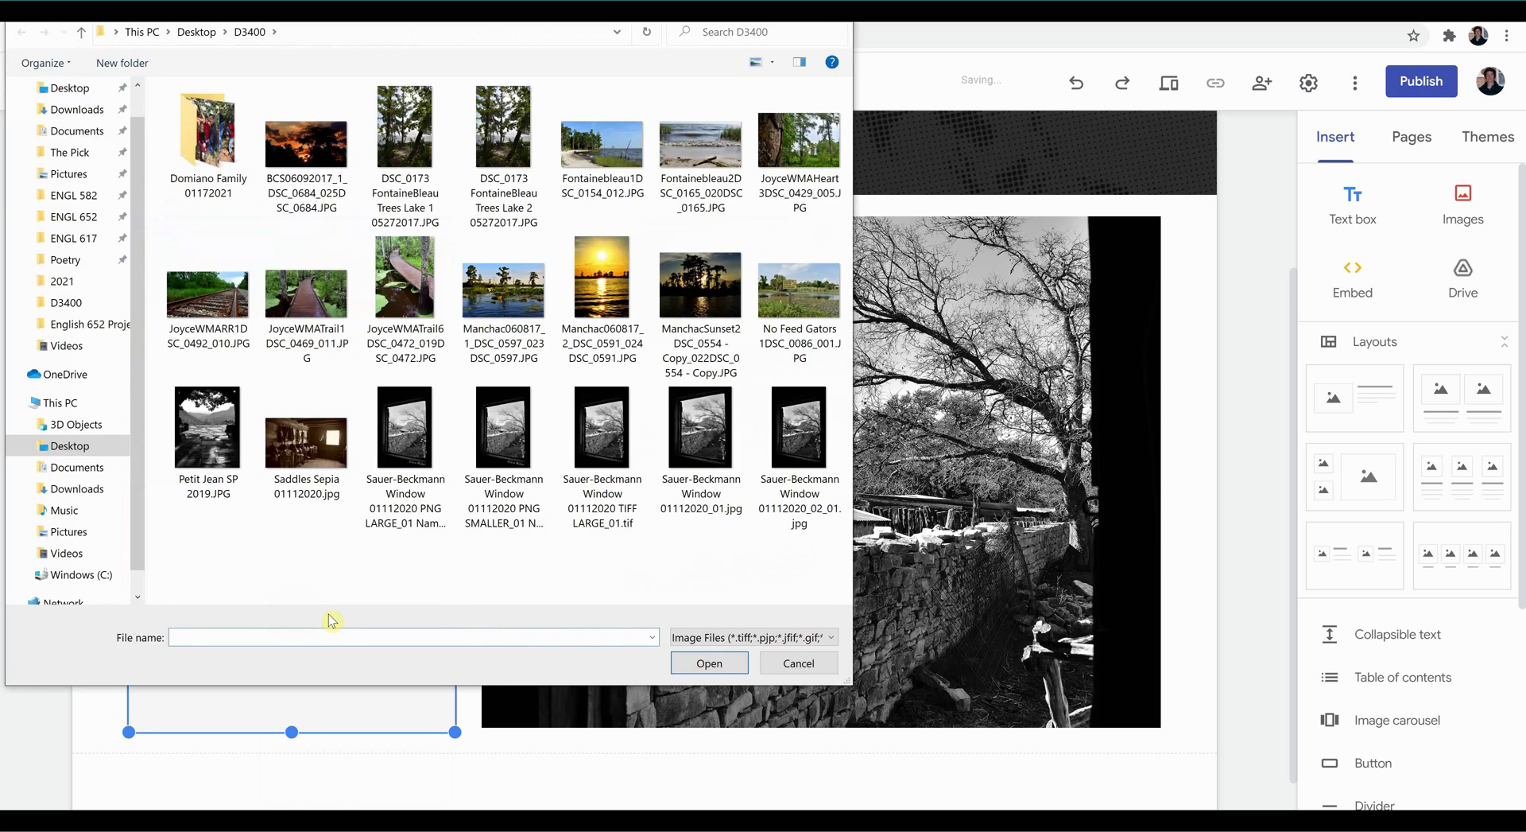
double_click(294, 308)
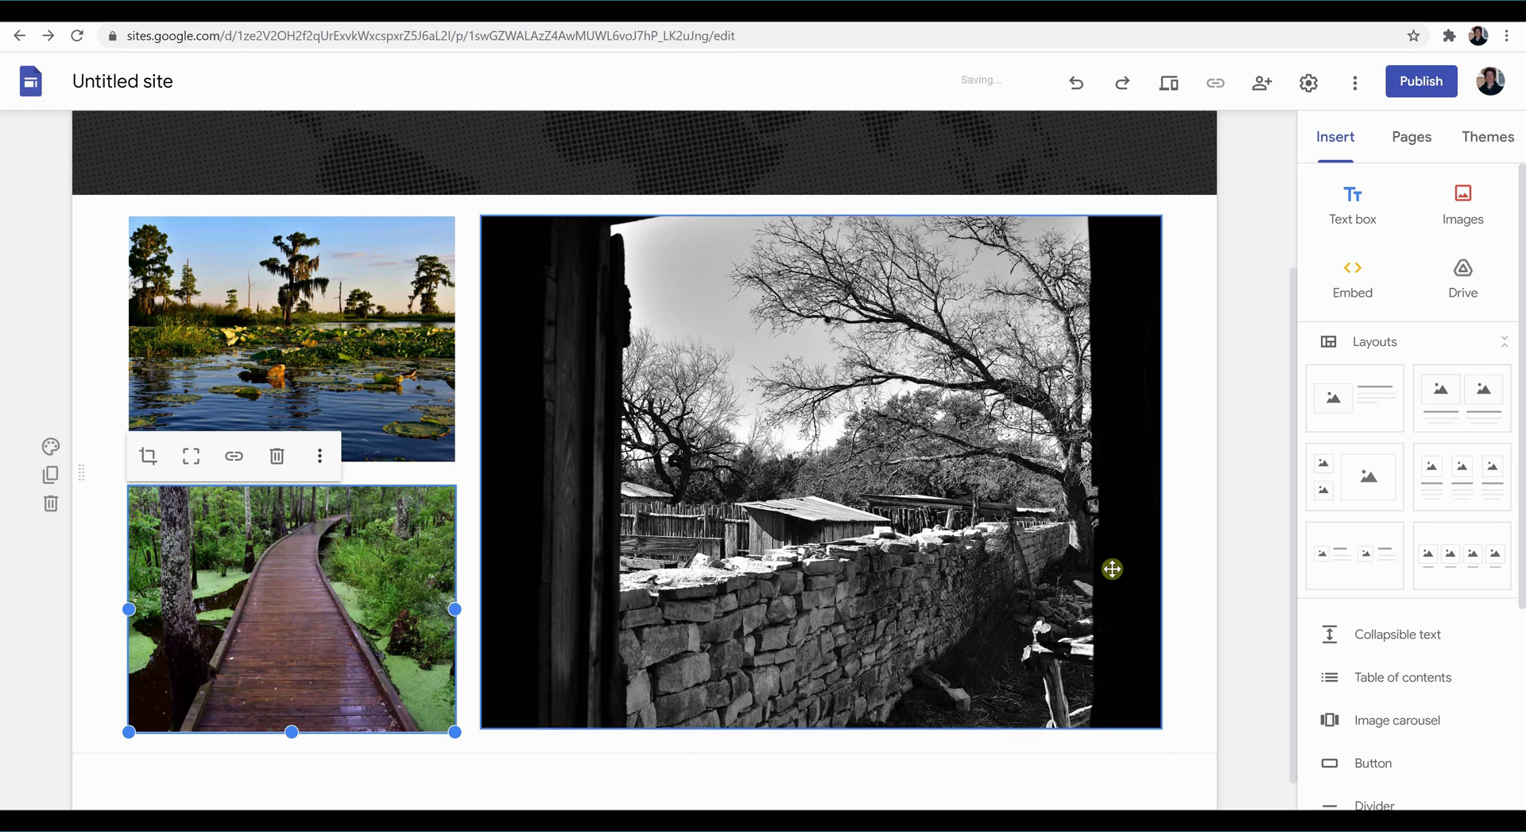
click(1217, 587)
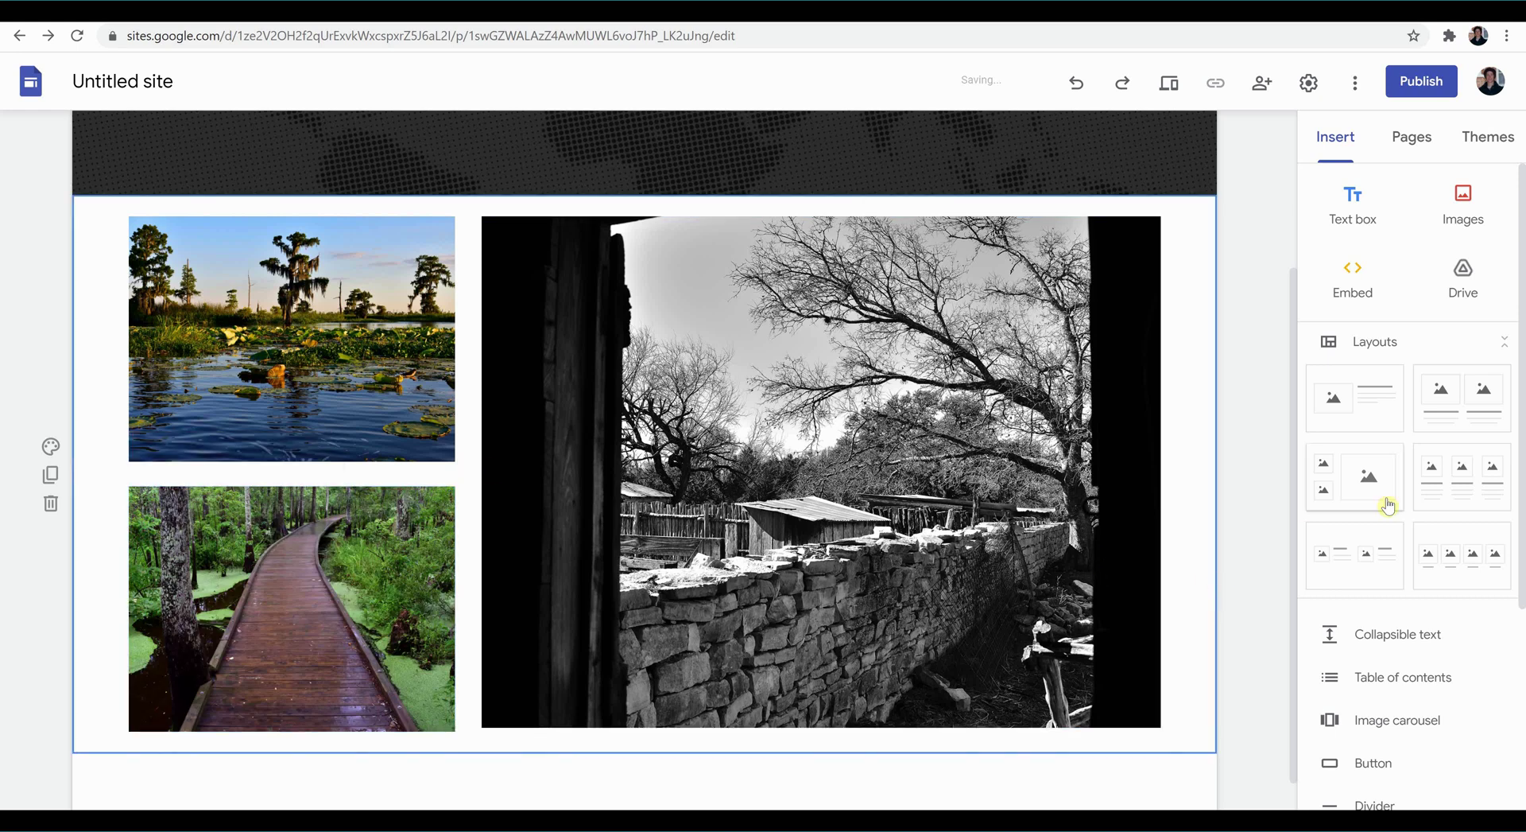
- Add a collapsible text block below the photos and give it the heading "Click here to see text"
scroll(1391, 504, down, 3)
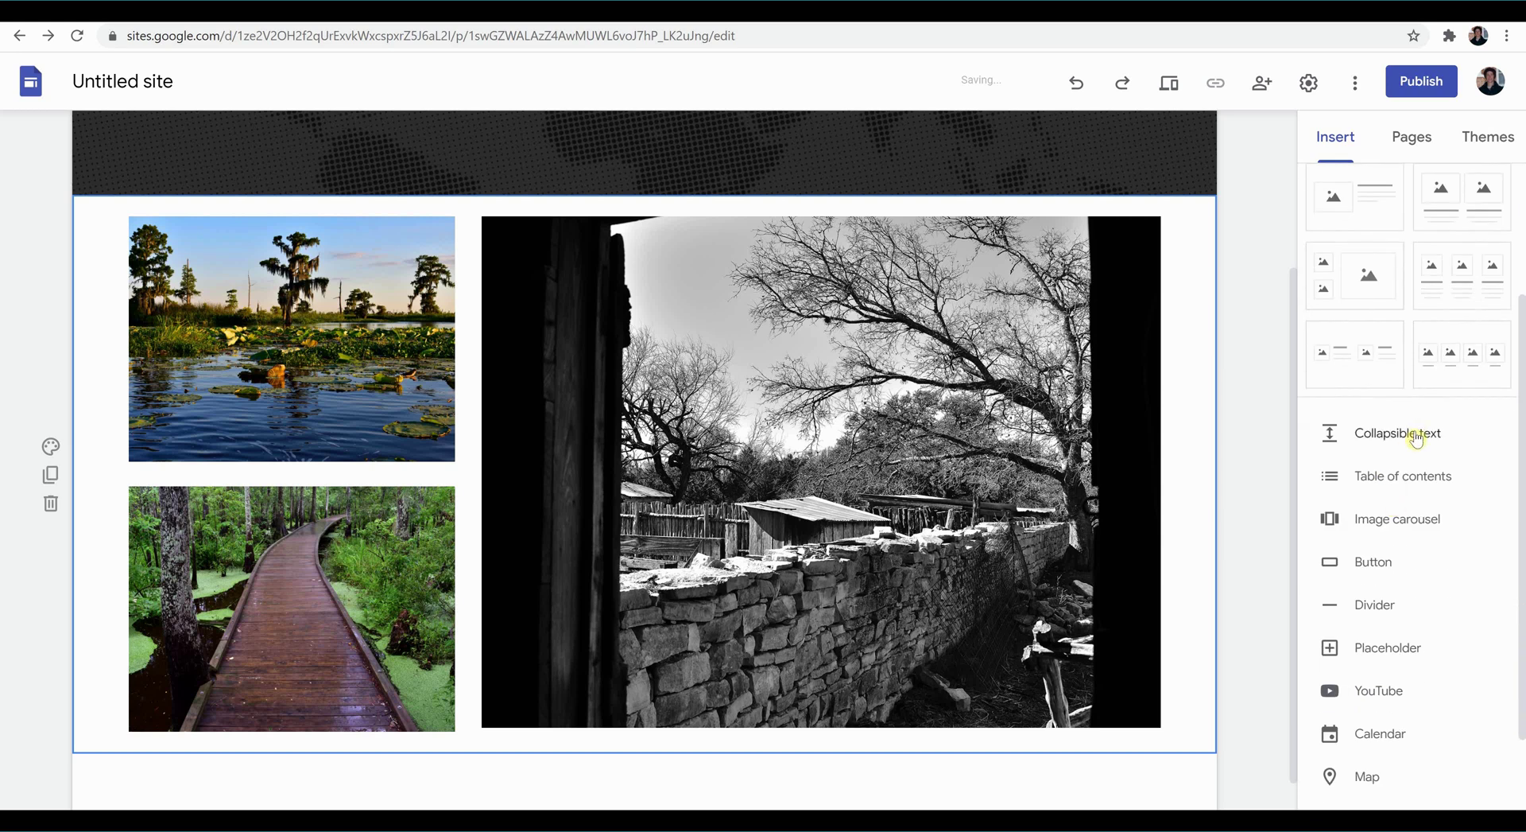
click(1423, 439)
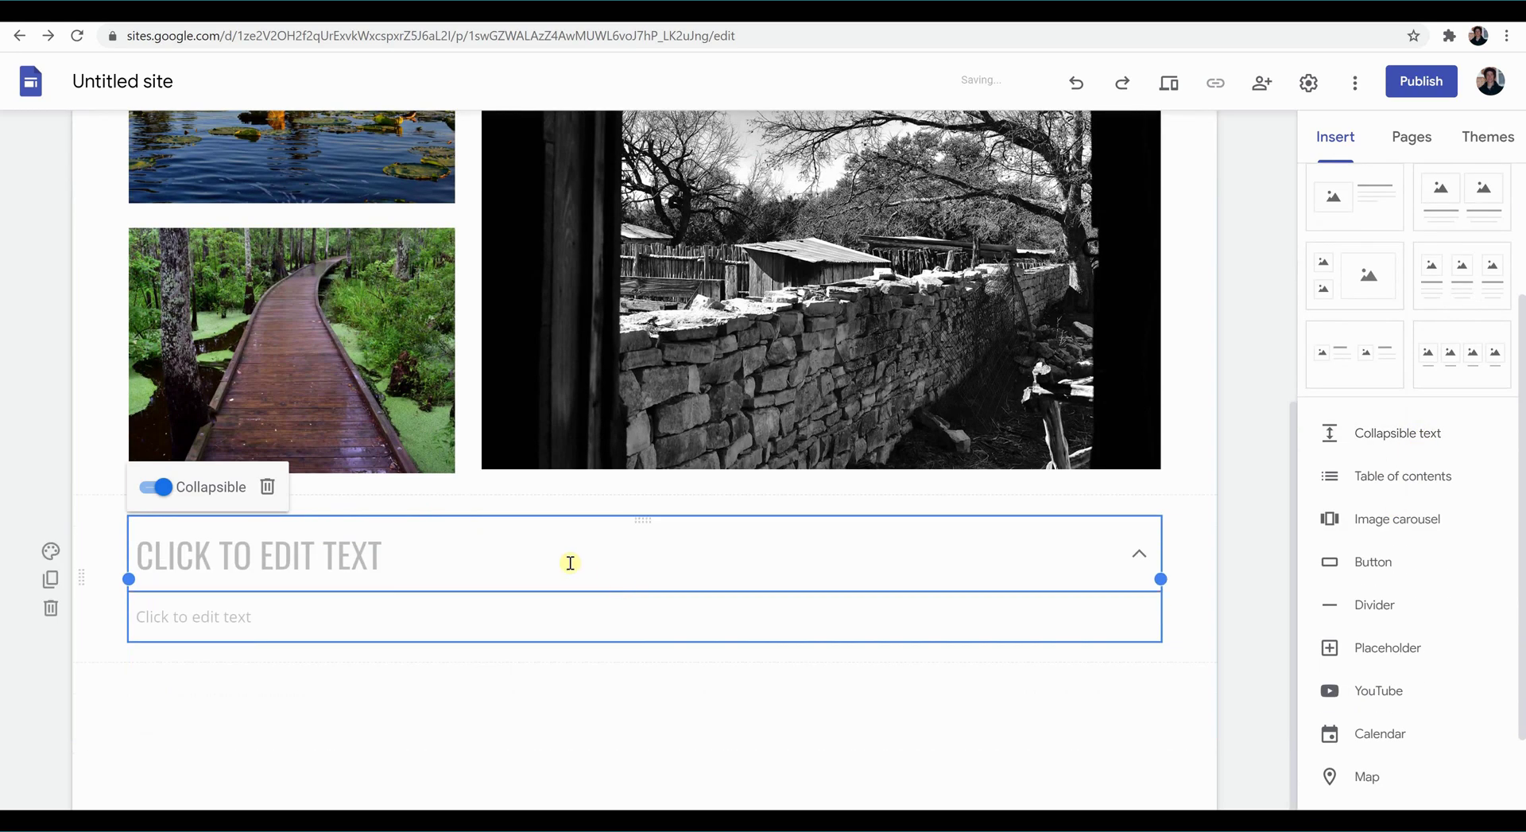
click(129, 566)
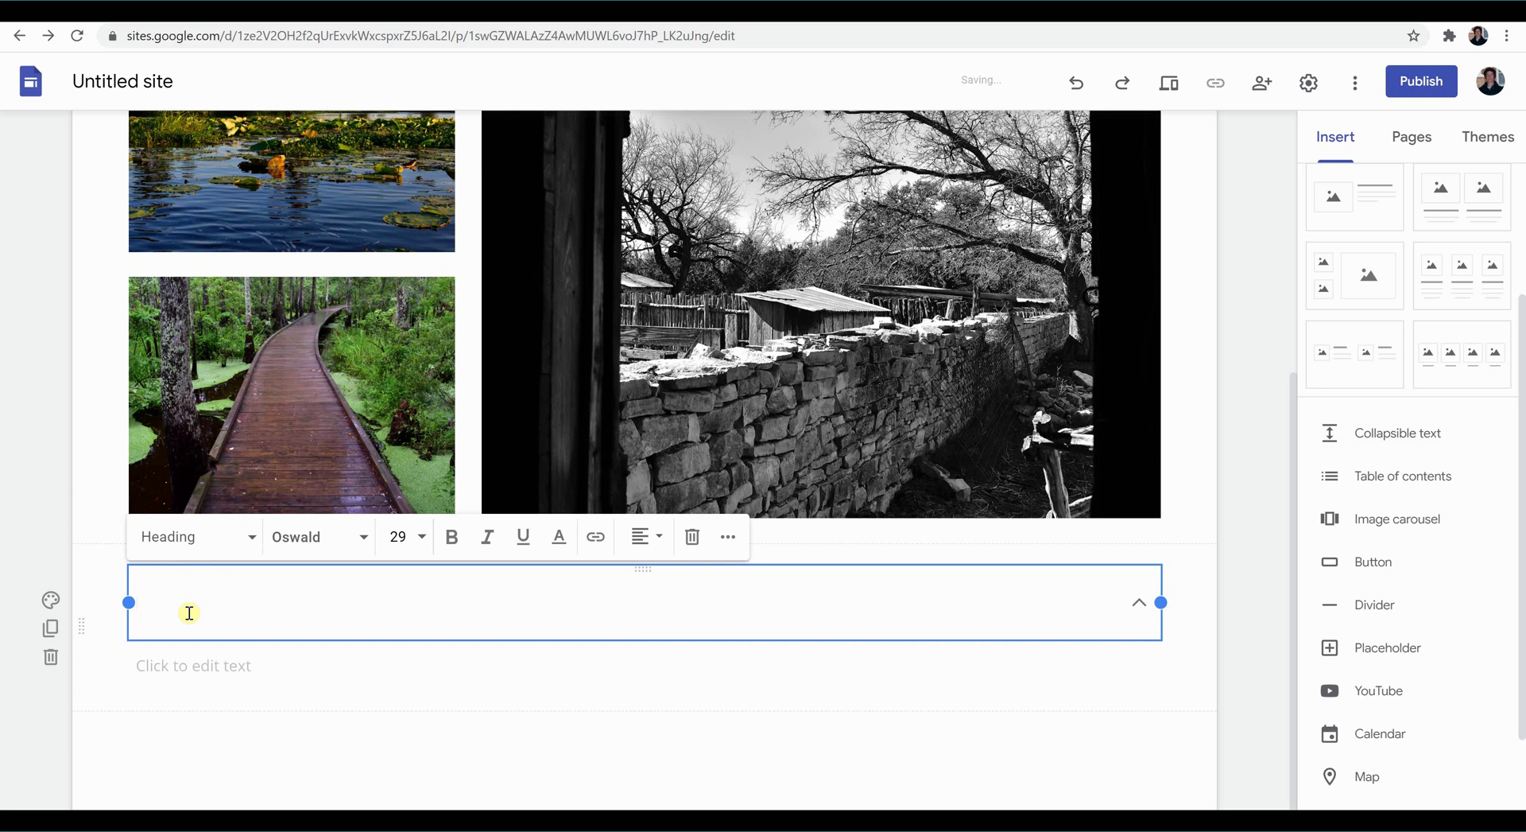
text(Click here to see text)
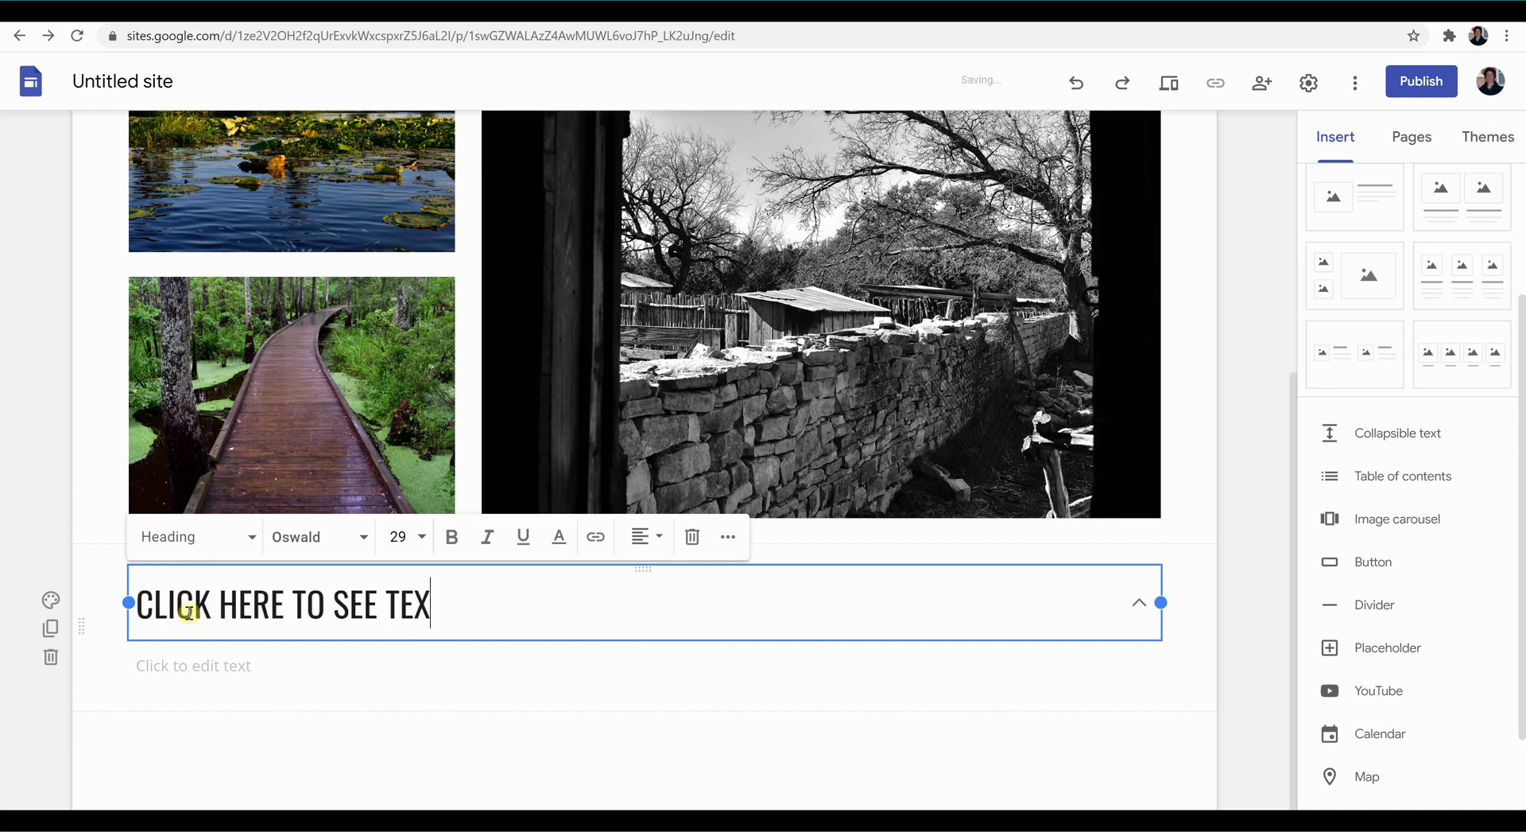
- Fill the collapsible block's body with "This is generic text" followed by a run of random filler characters
click(244, 664)
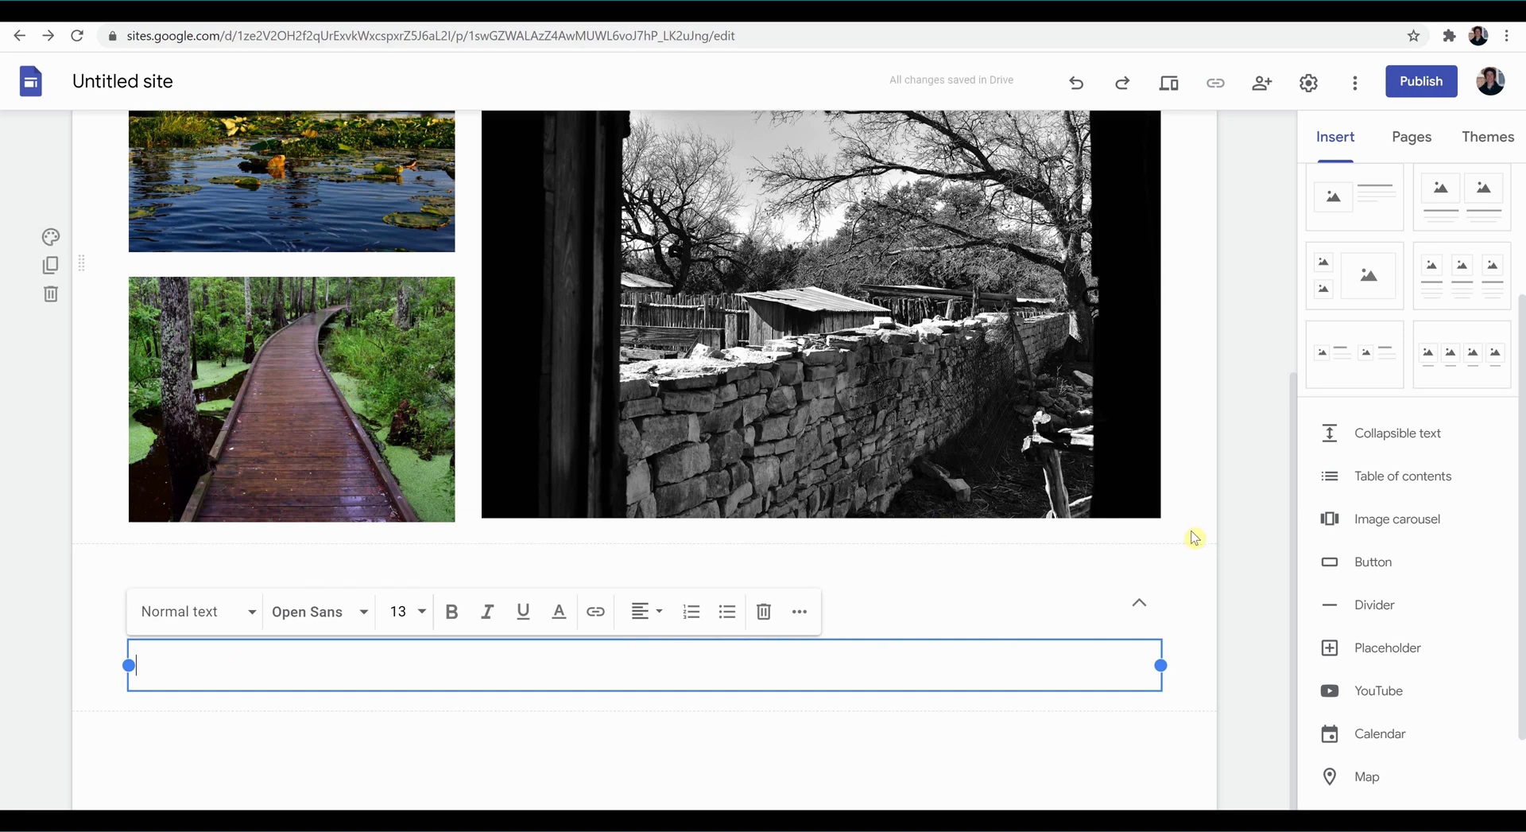
scroll(1195, 538, up, 2)
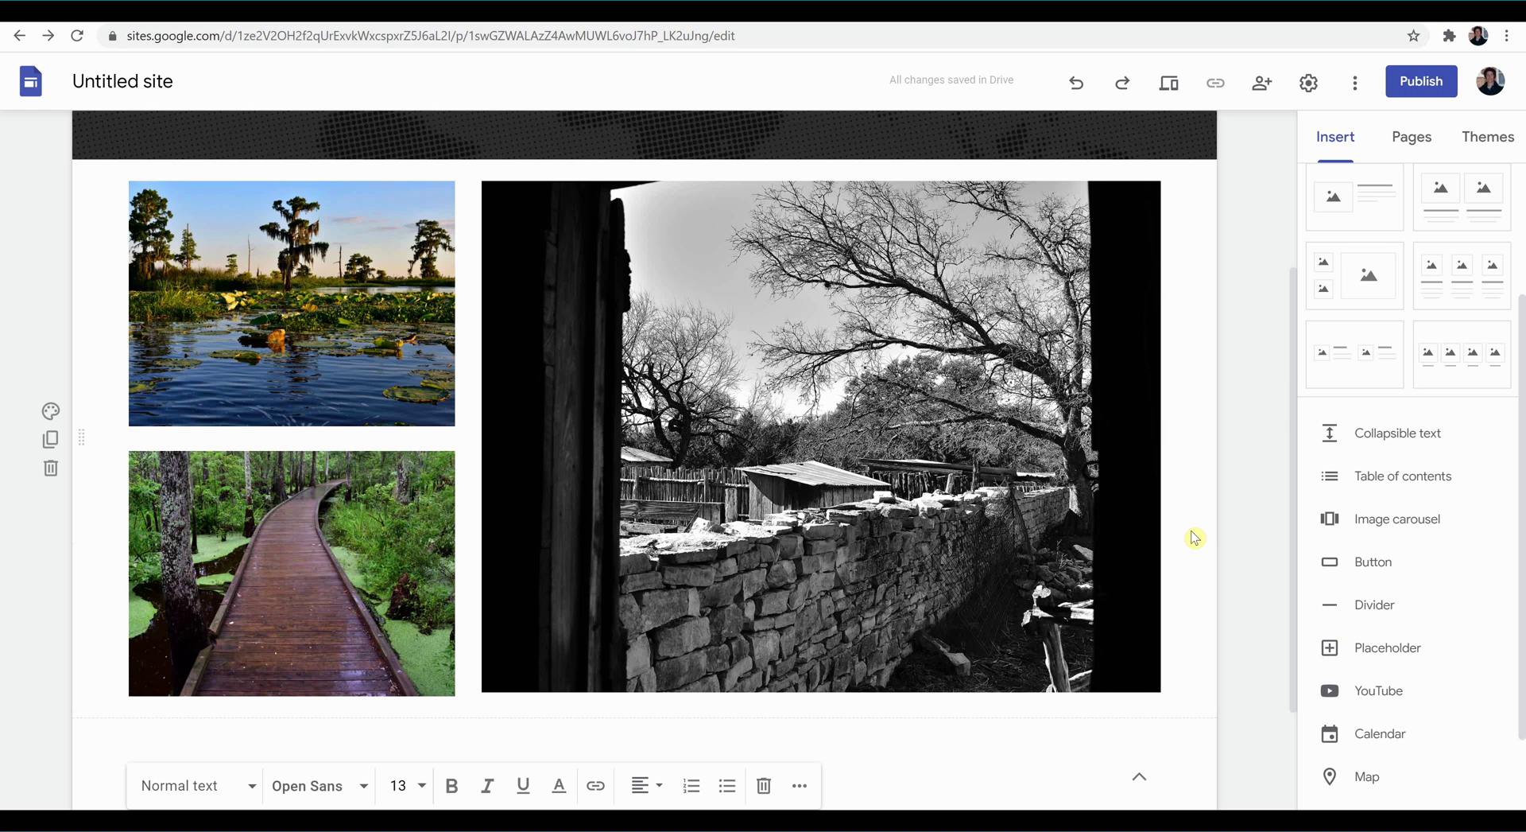
scroll(1193, 536, down, 3)
text(This i)
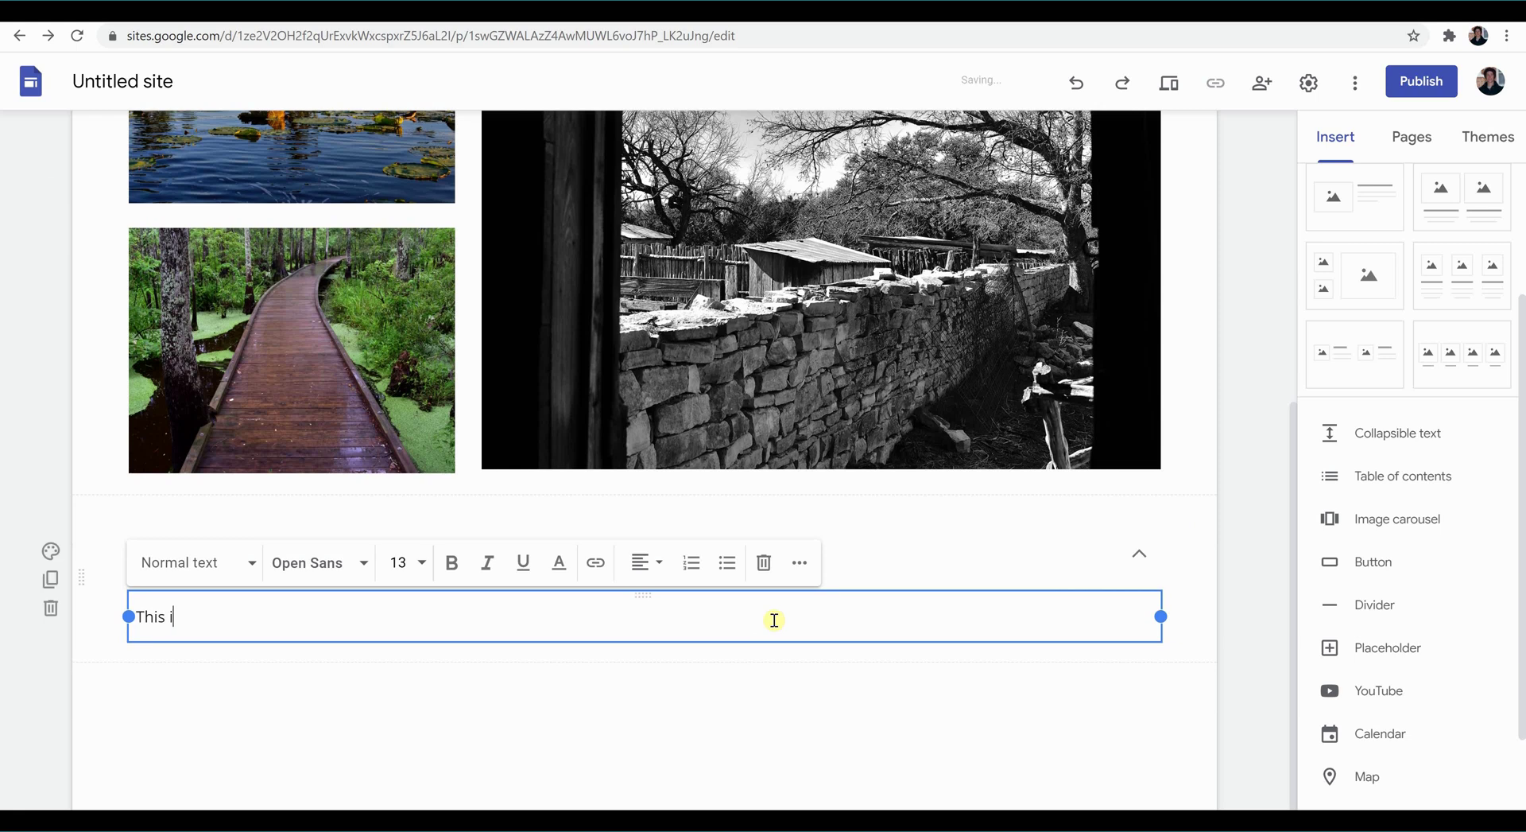
text(s geneic text)
key(Left)
key(Left)
key(Left)
key(Left)
key(Left)
key(Left)
key(Left)
text(r)
key(Right)
text(alsdjf oiasjefi'oanvijsze';ovjn[aeoirjvSPOHf'vj;pzejn'ivspojzvo)
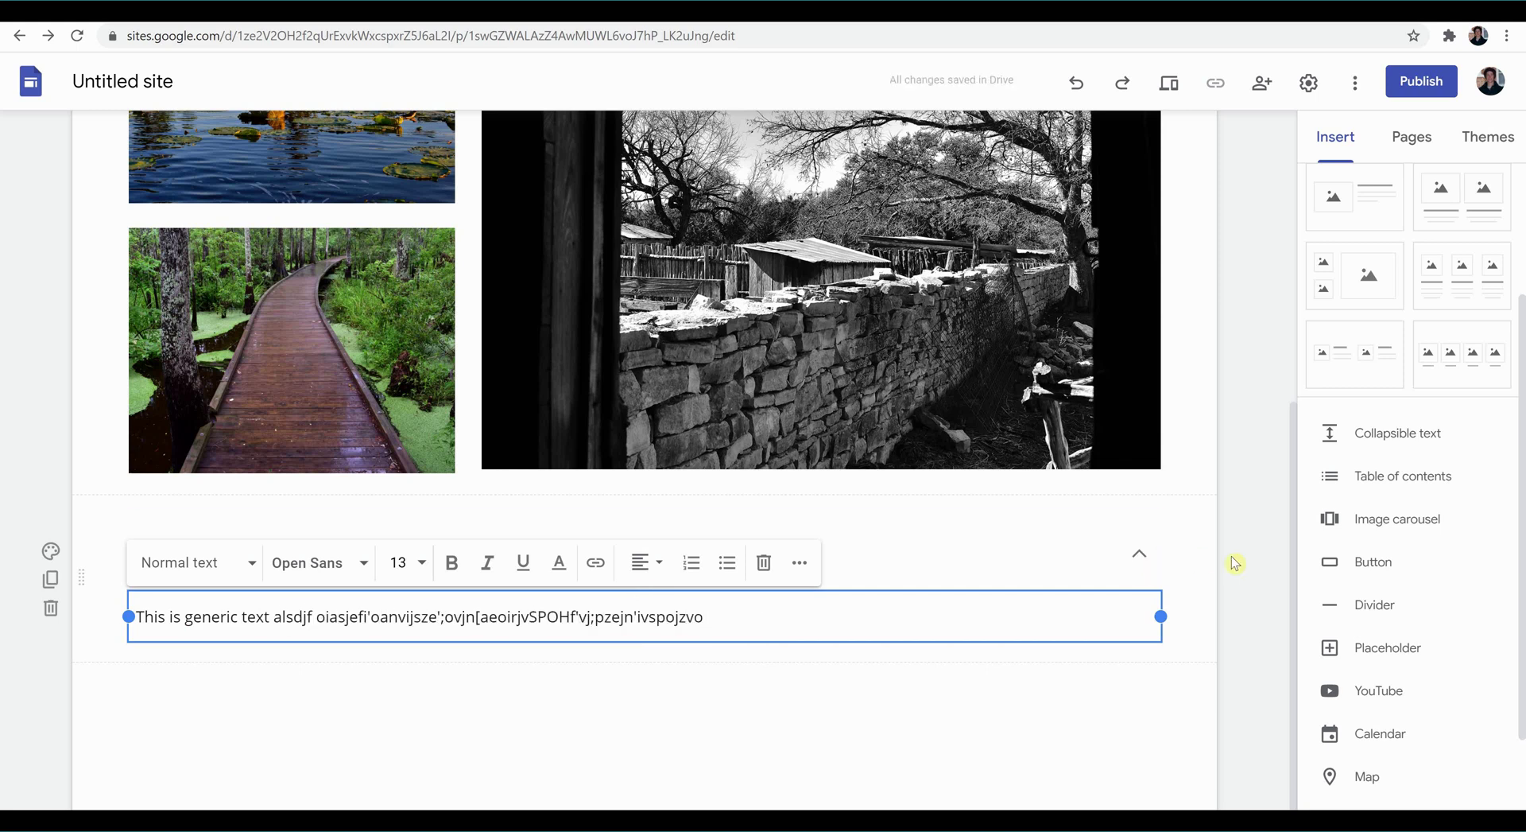
click(1253, 525)
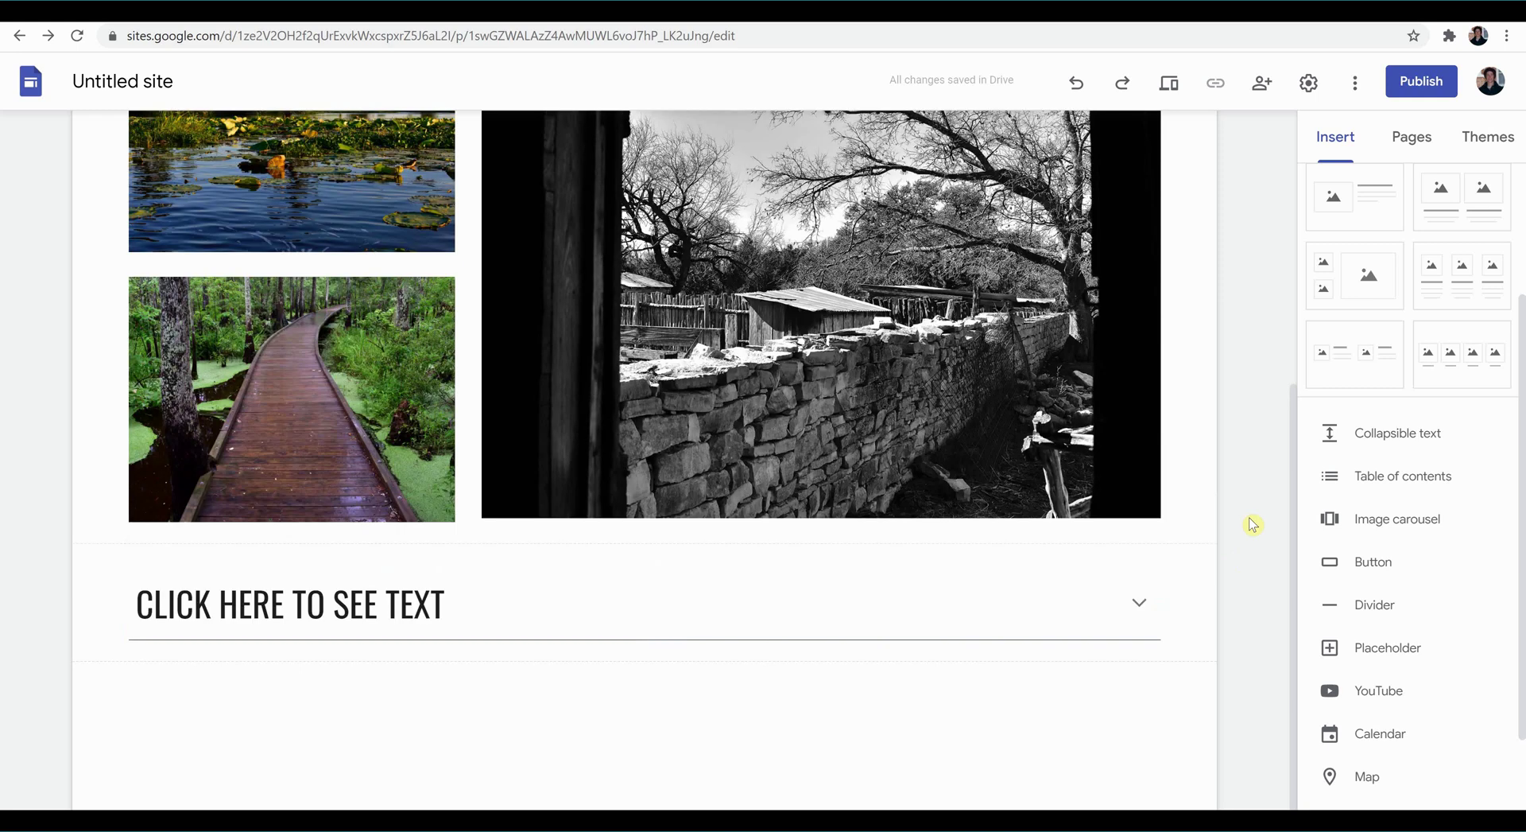
- Preview the finished page at large-screen size and look through it from the header to the collapsible heading
scroll(1275, 364, up, 5)
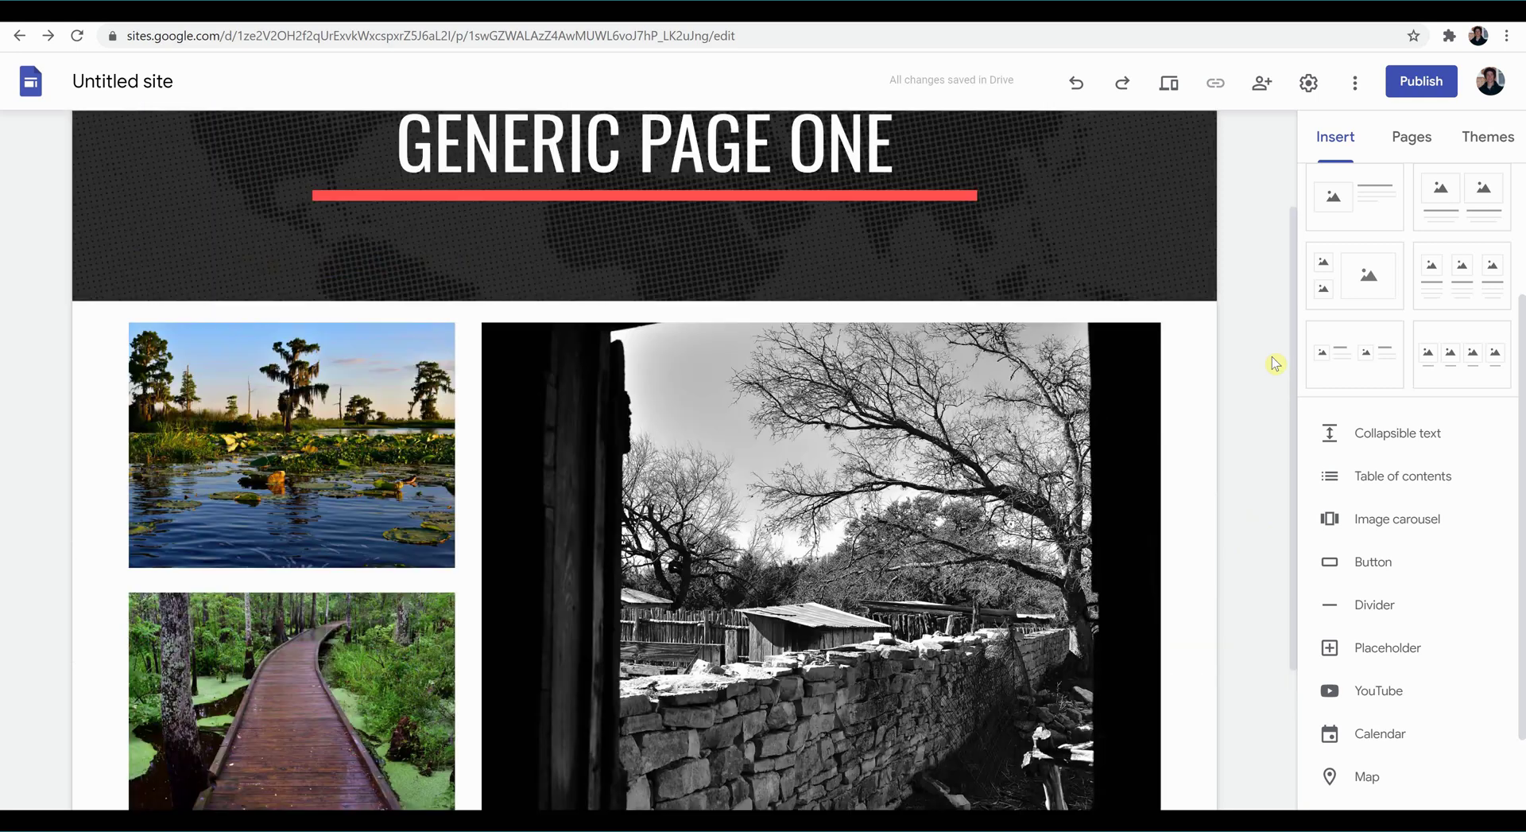
scroll(1275, 363, down, 1)
scroll(1275, 364, up, 1)
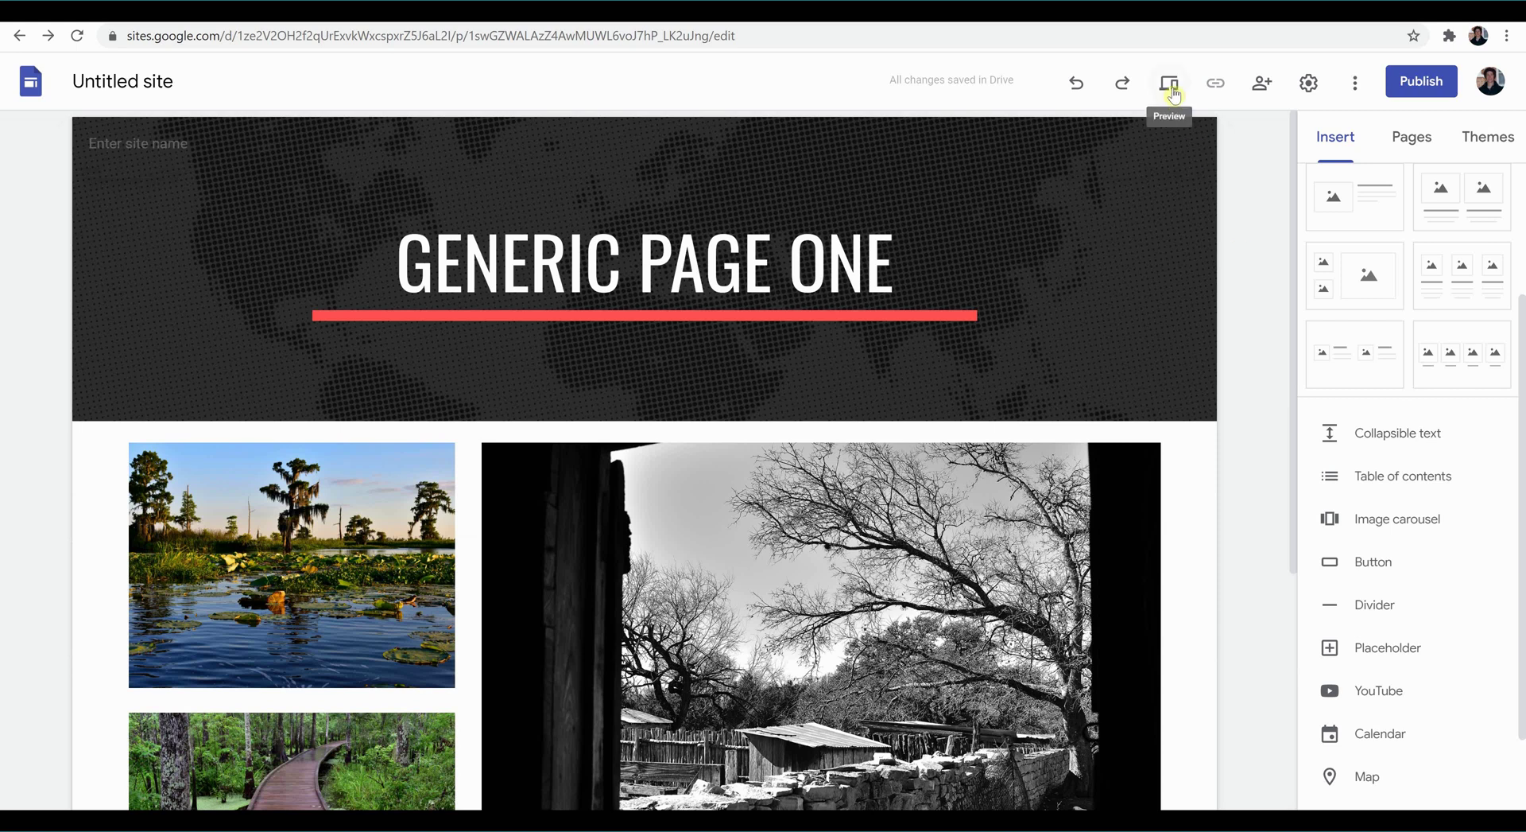
click(1173, 93)
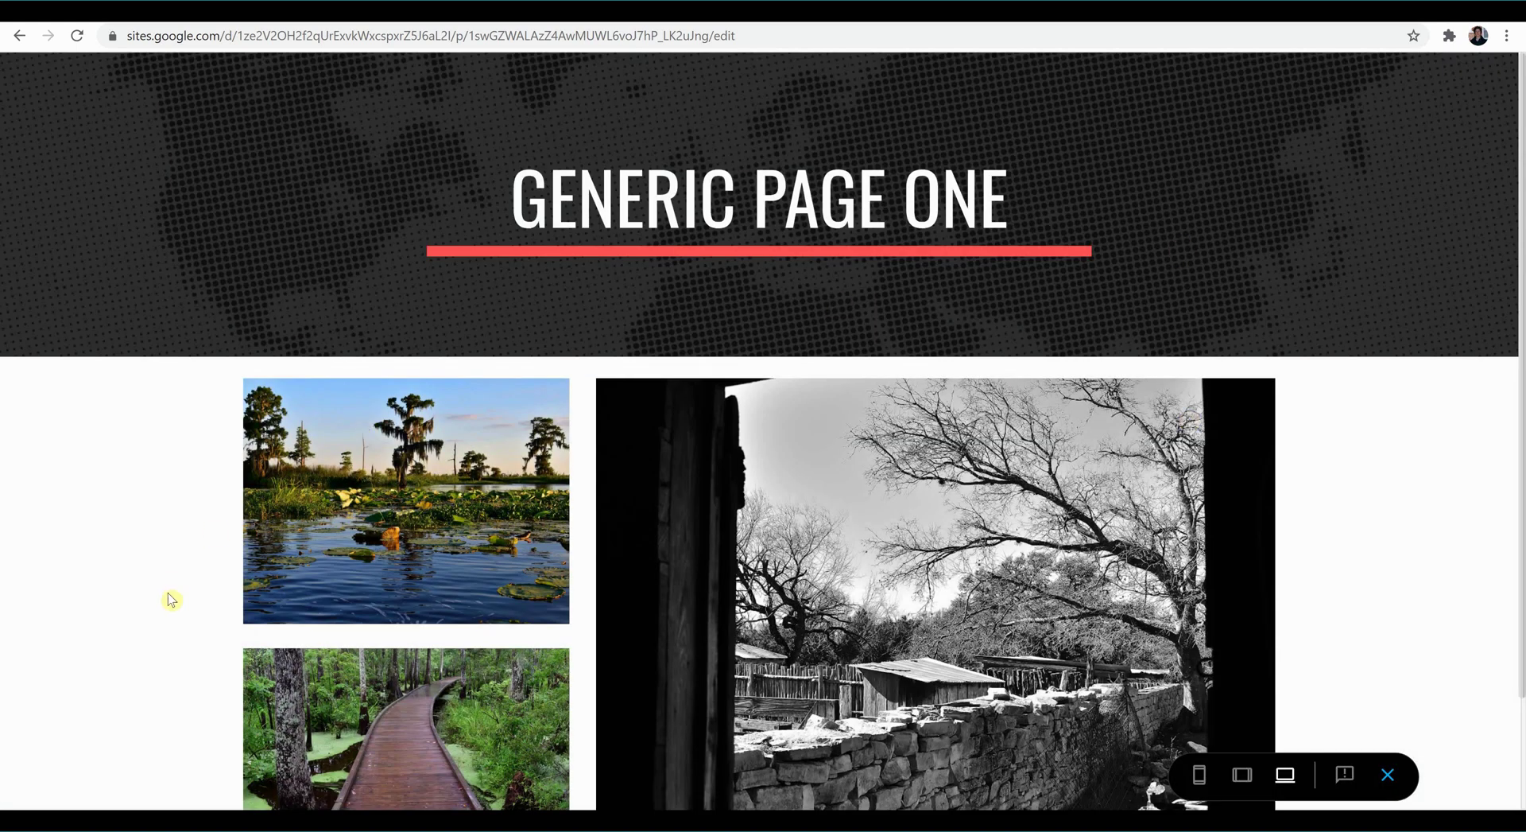
scroll(171, 599, down, 2)
scroll(171, 599, down, 1)
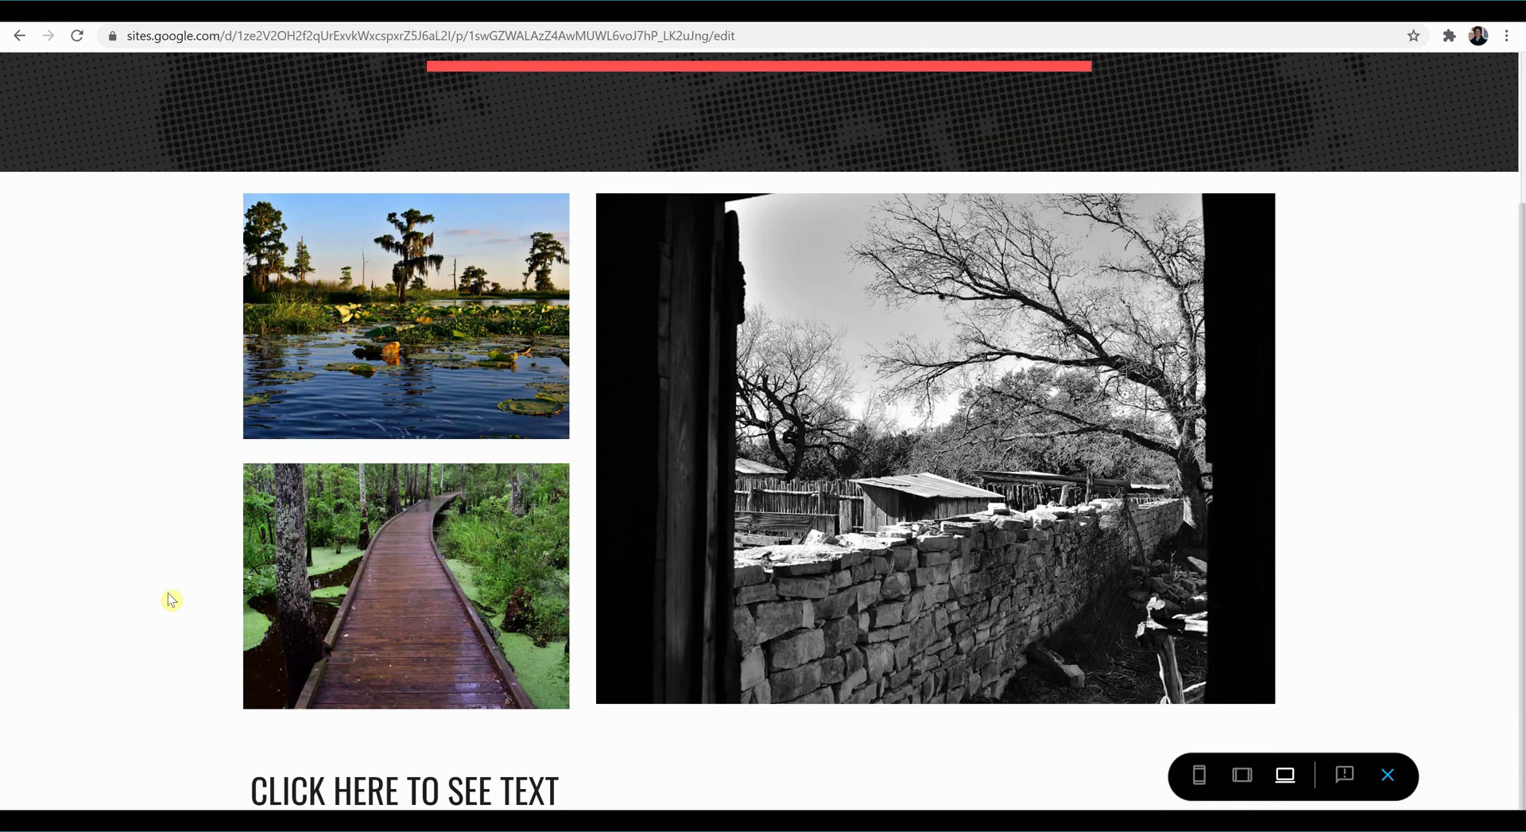
scroll(394, 539, up, 3)
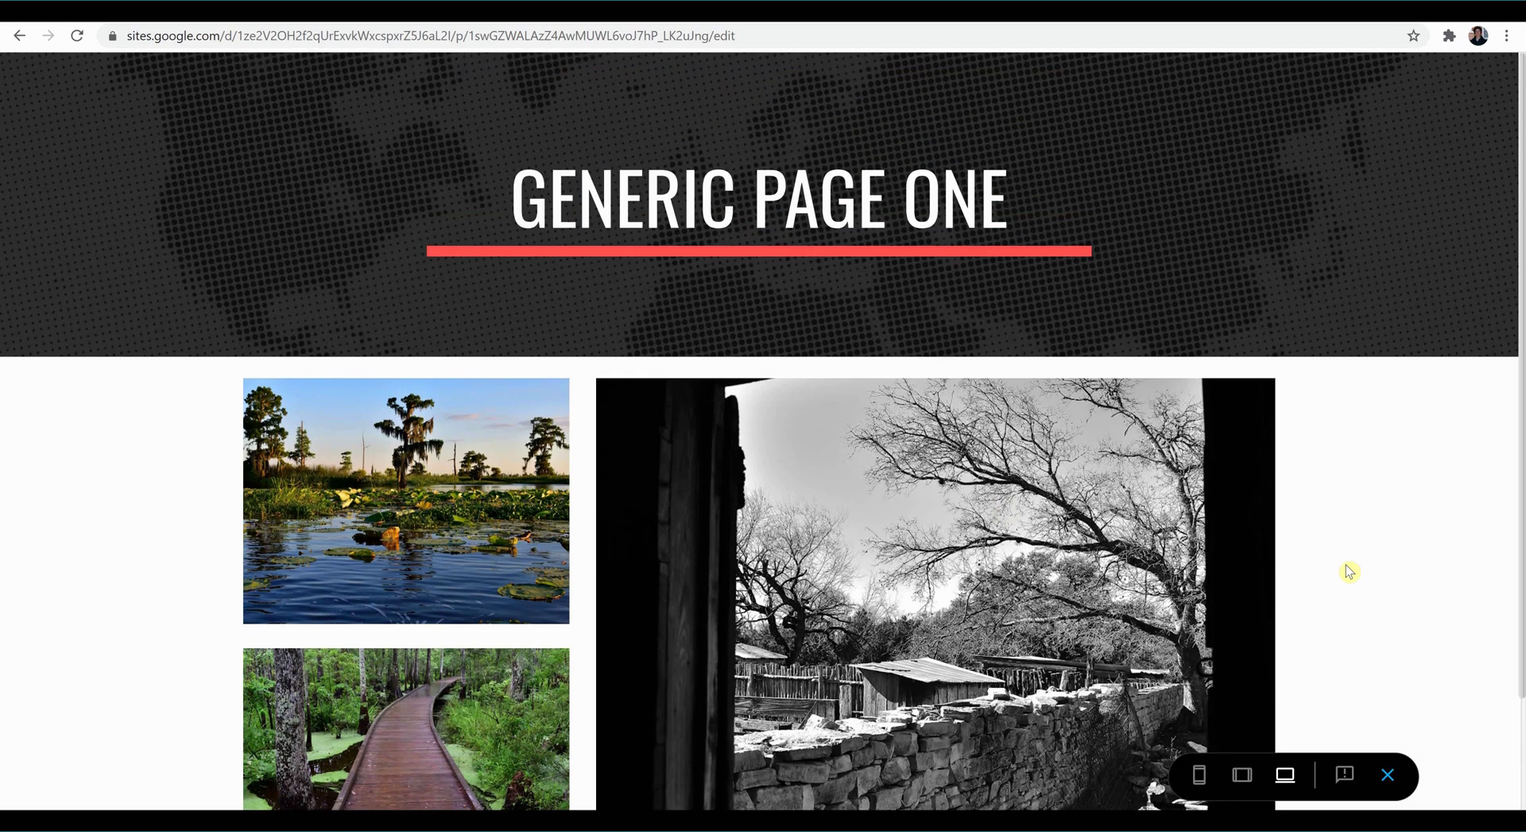
scroll(1349, 571, down, 3)
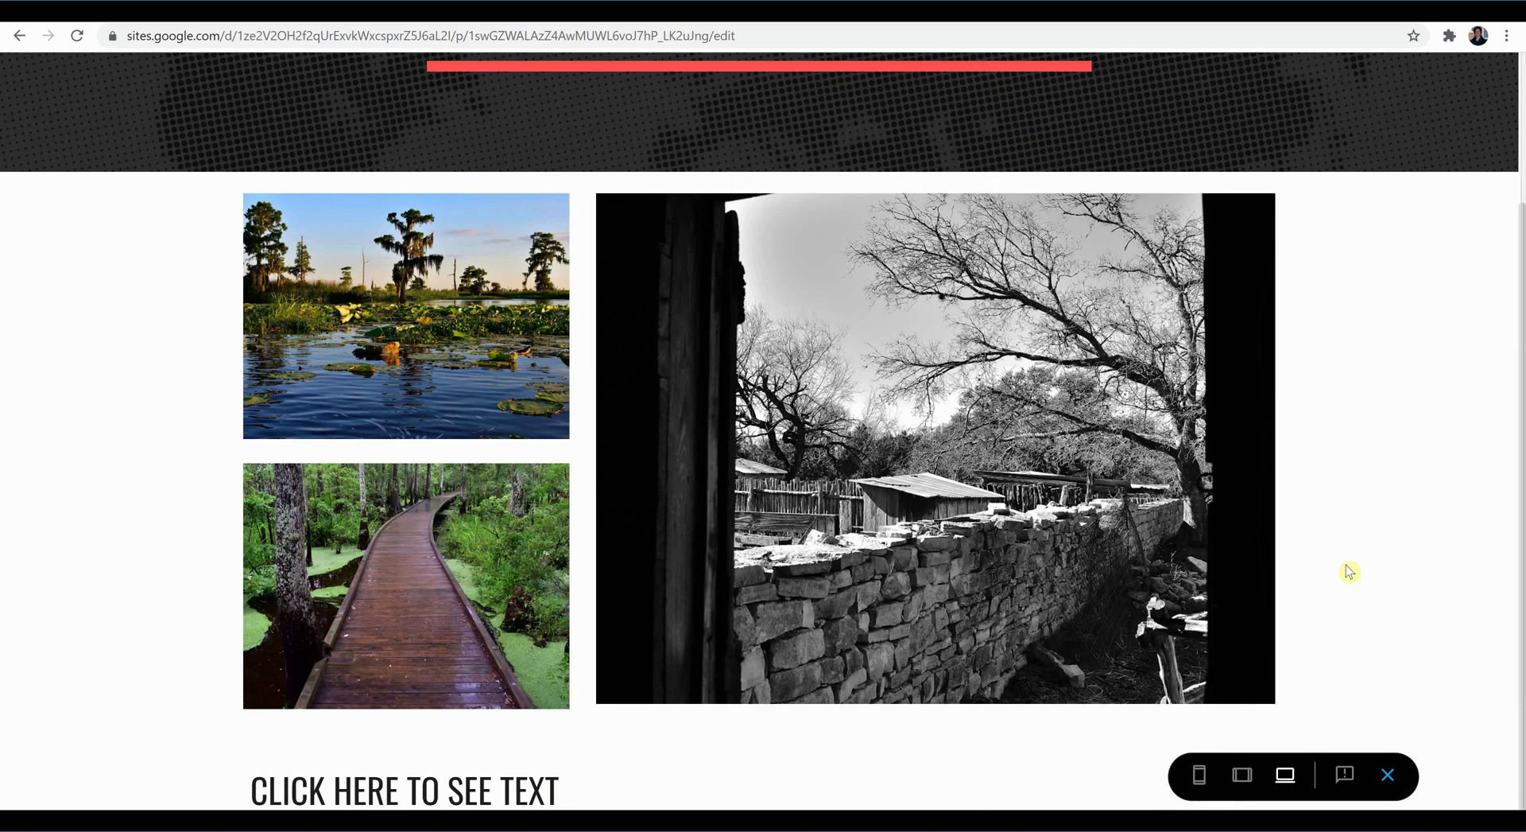
- Preview the page at phone size and expand the collapsible text at its end
click(1202, 778)
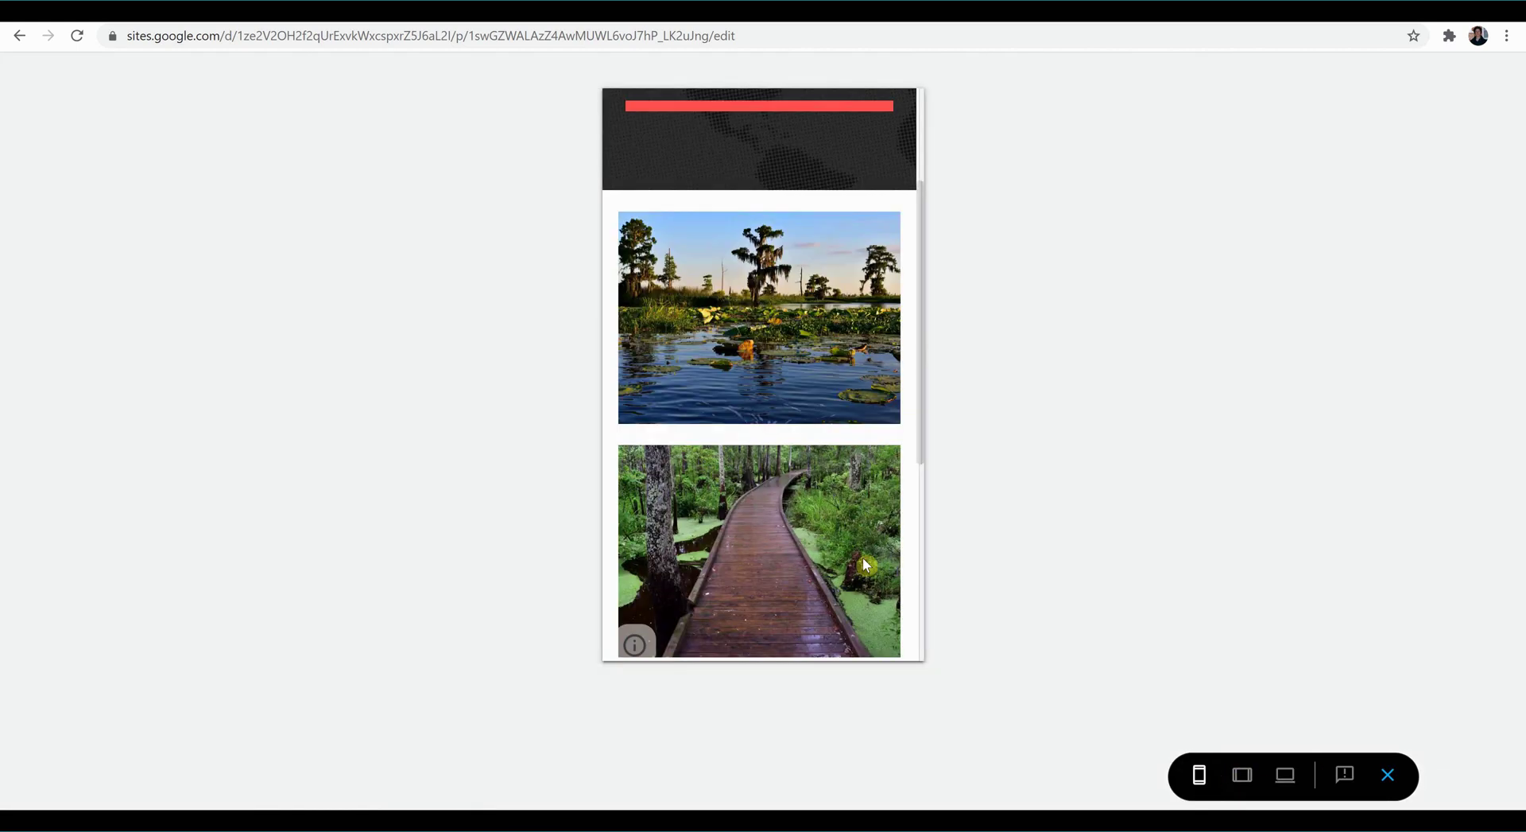
scroll(861, 559, up, 3)
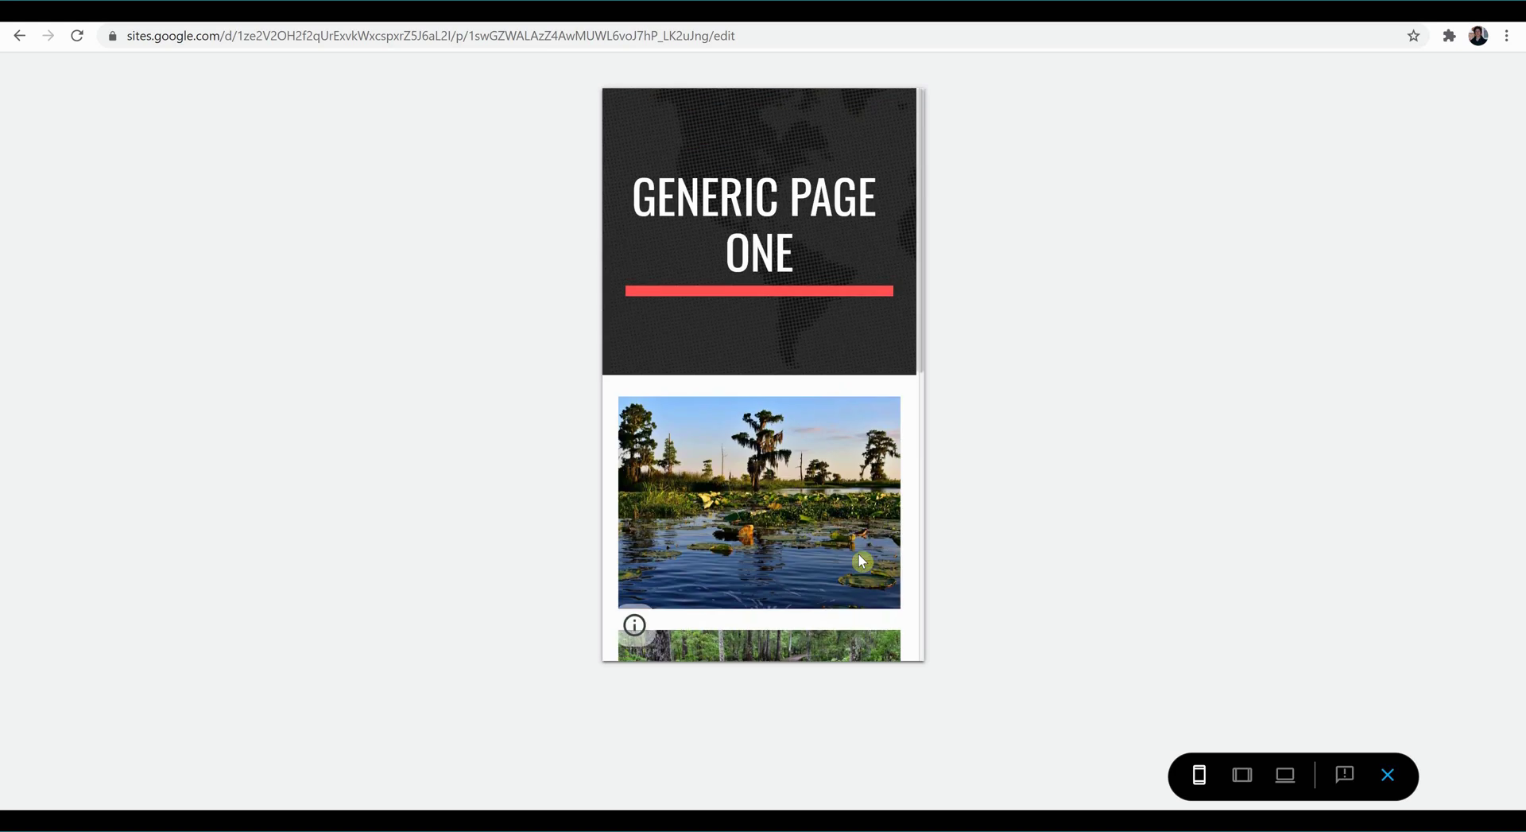
scroll(861, 560, down, 7)
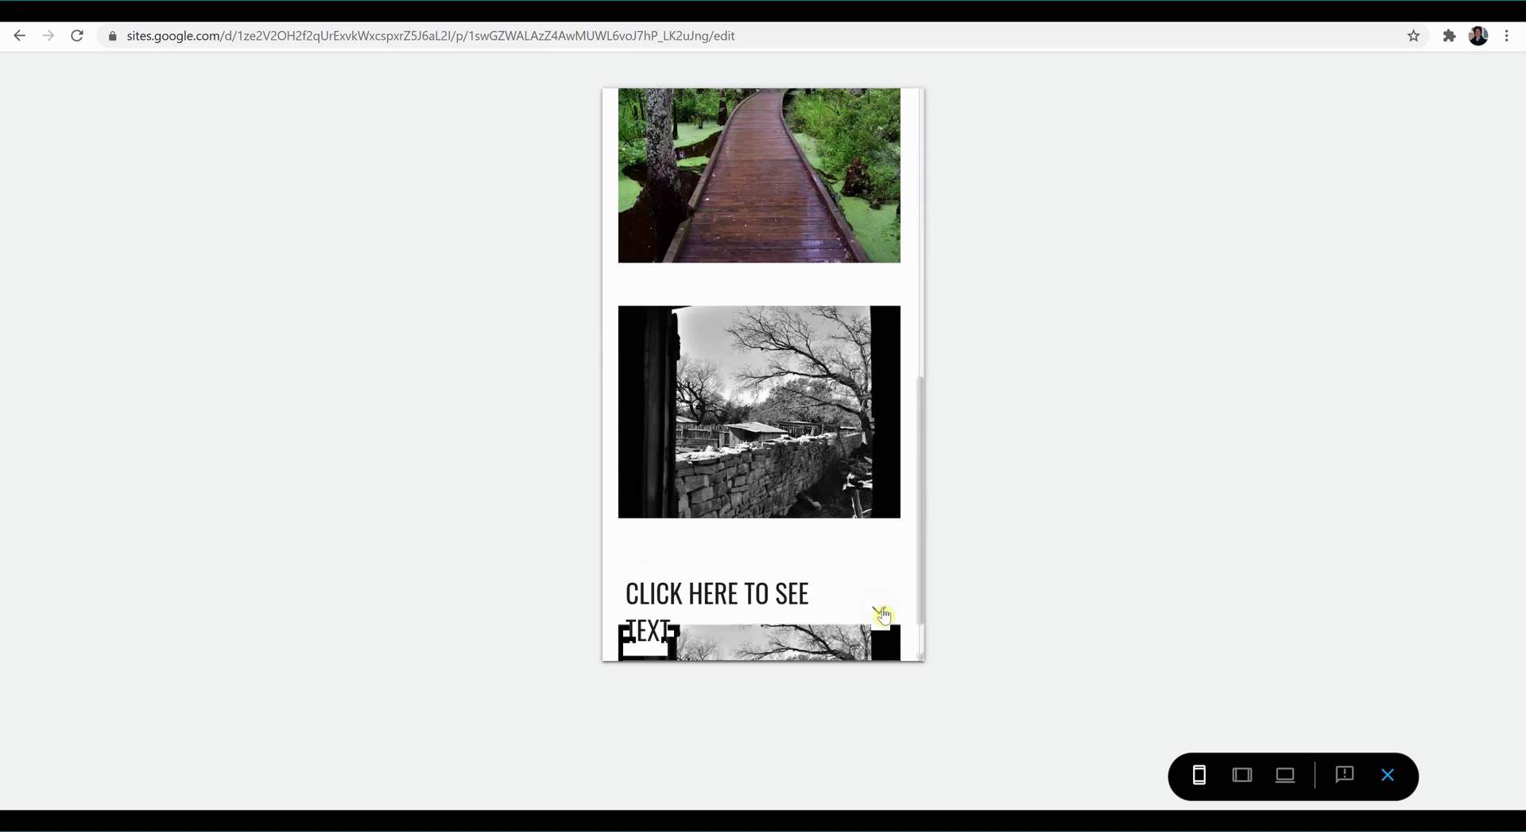
click(881, 609)
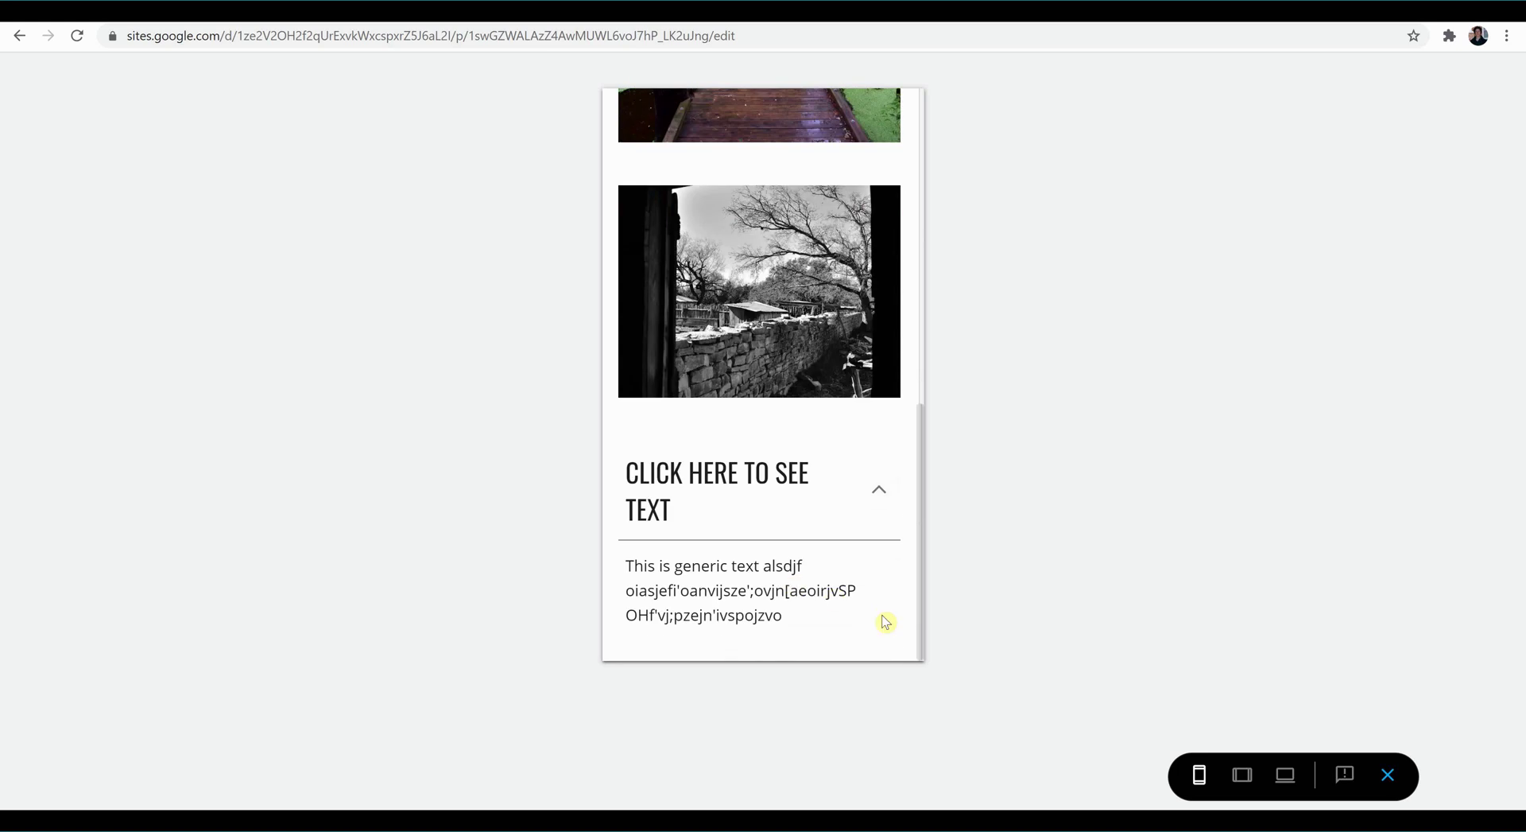
- Preview the page at tablet size, look it over, and return the preview to large-screen size
click(1250, 777)
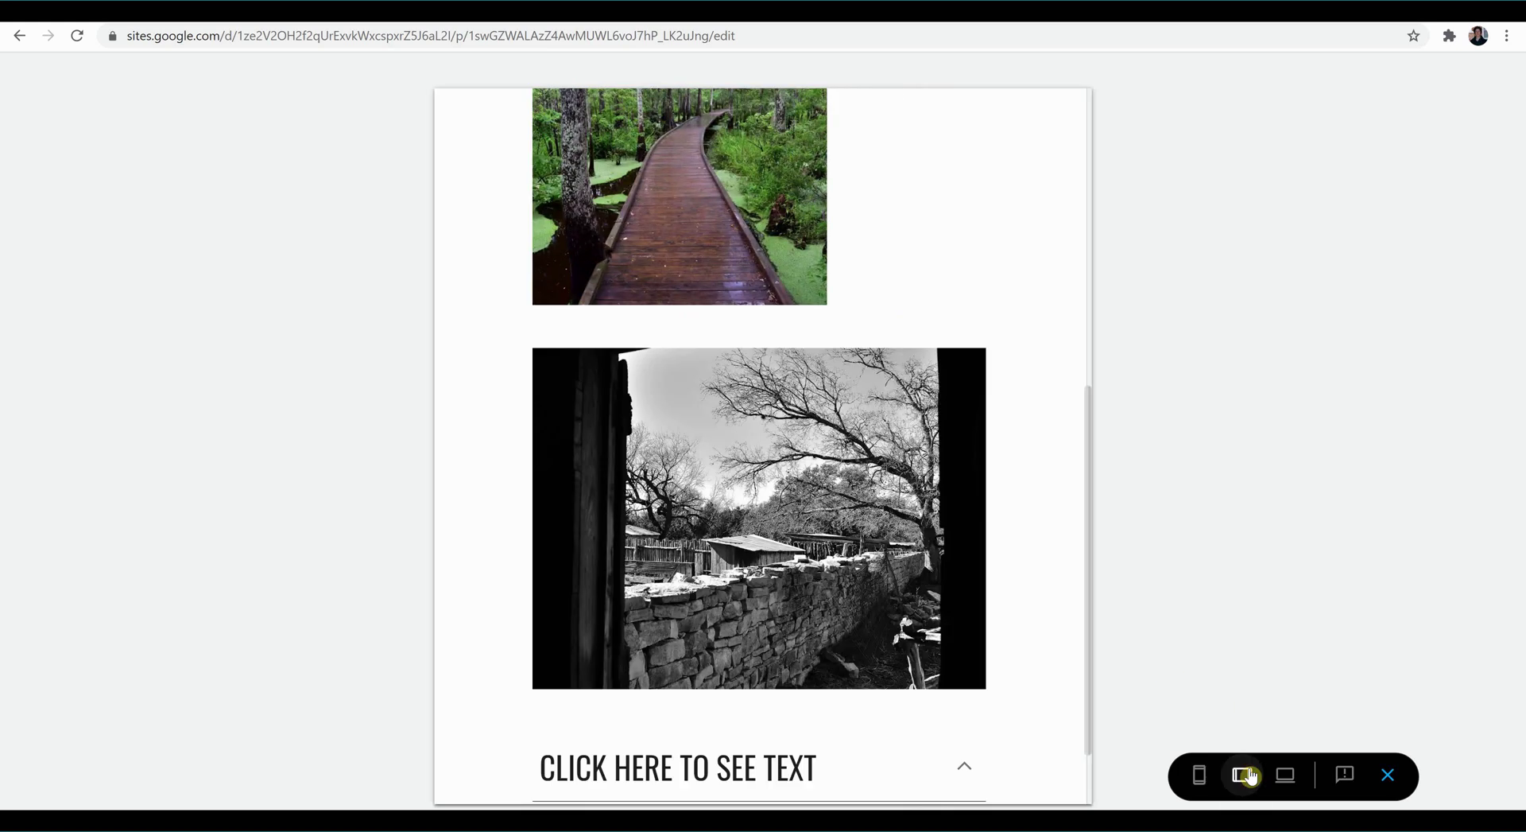
scroll(1033, 624, up, 1)
scroll(1032, 620, down, 1)
click(1030, 676)
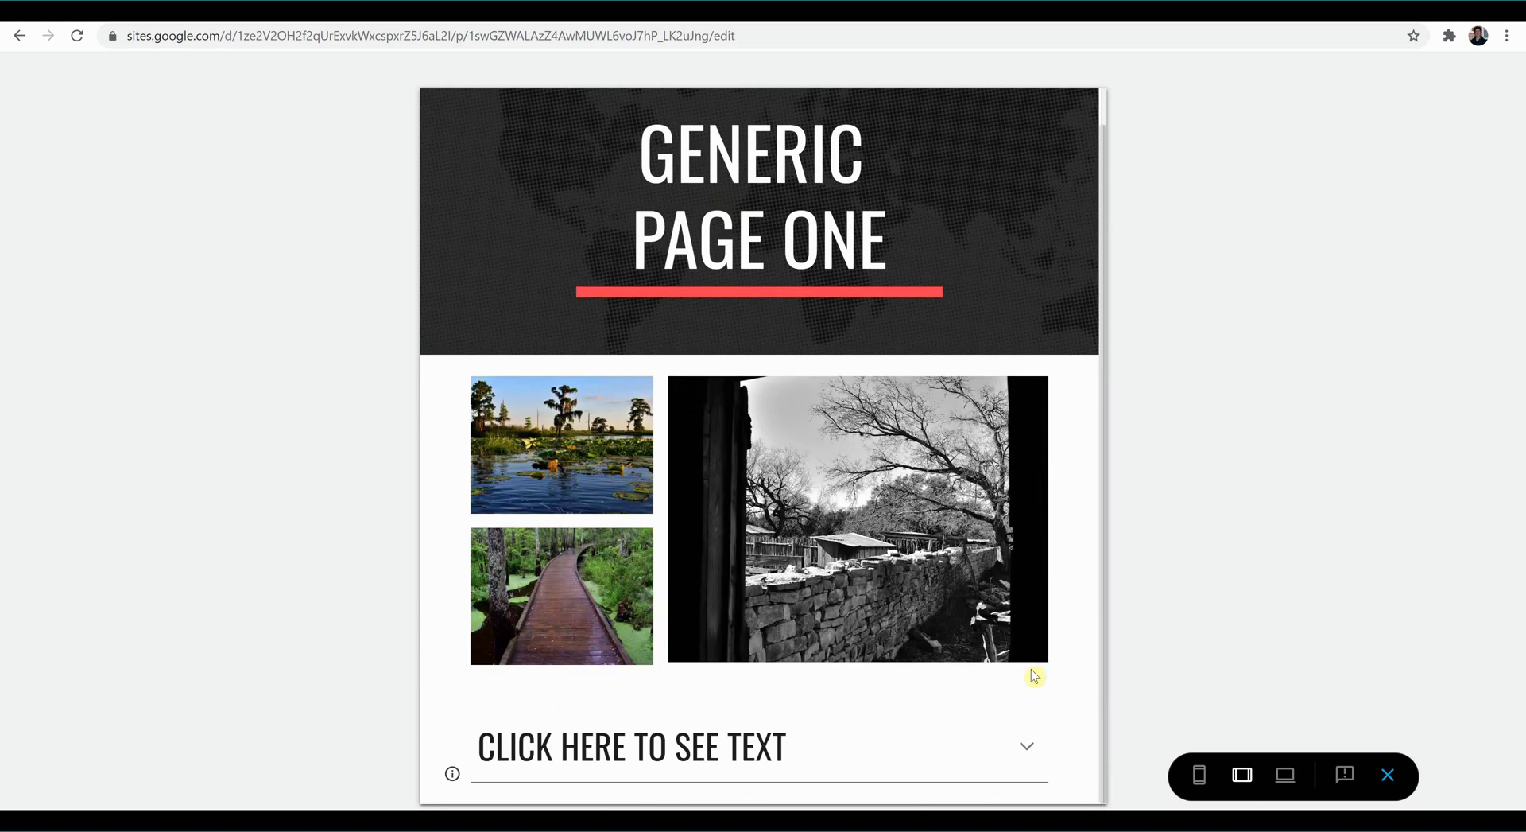
click(1286, 773)
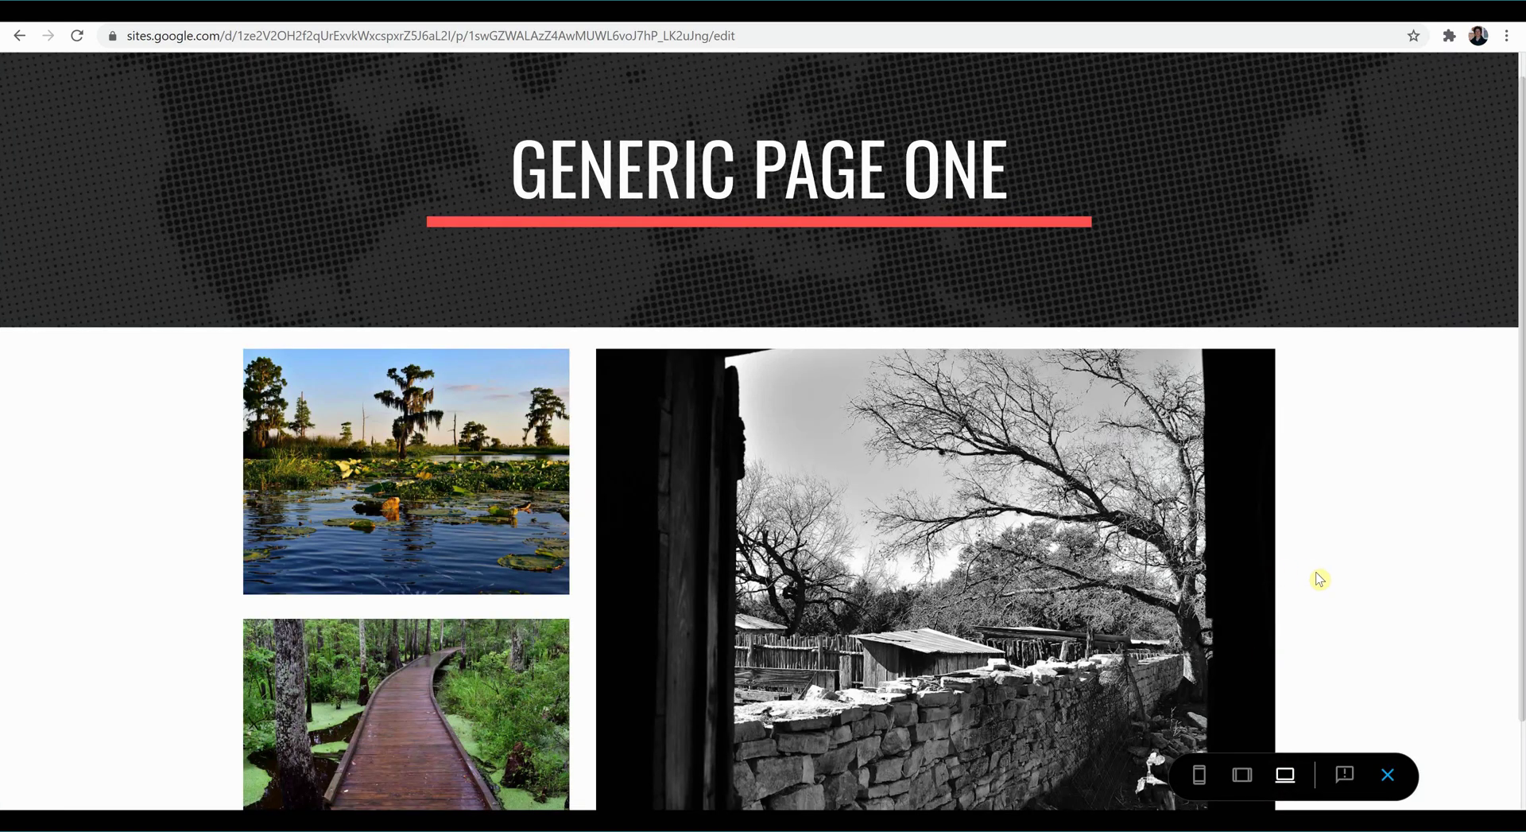
- Expand the collapsible text at the end of the large-screen preview and exit the preview
scroll(1319, 579, down, 2)
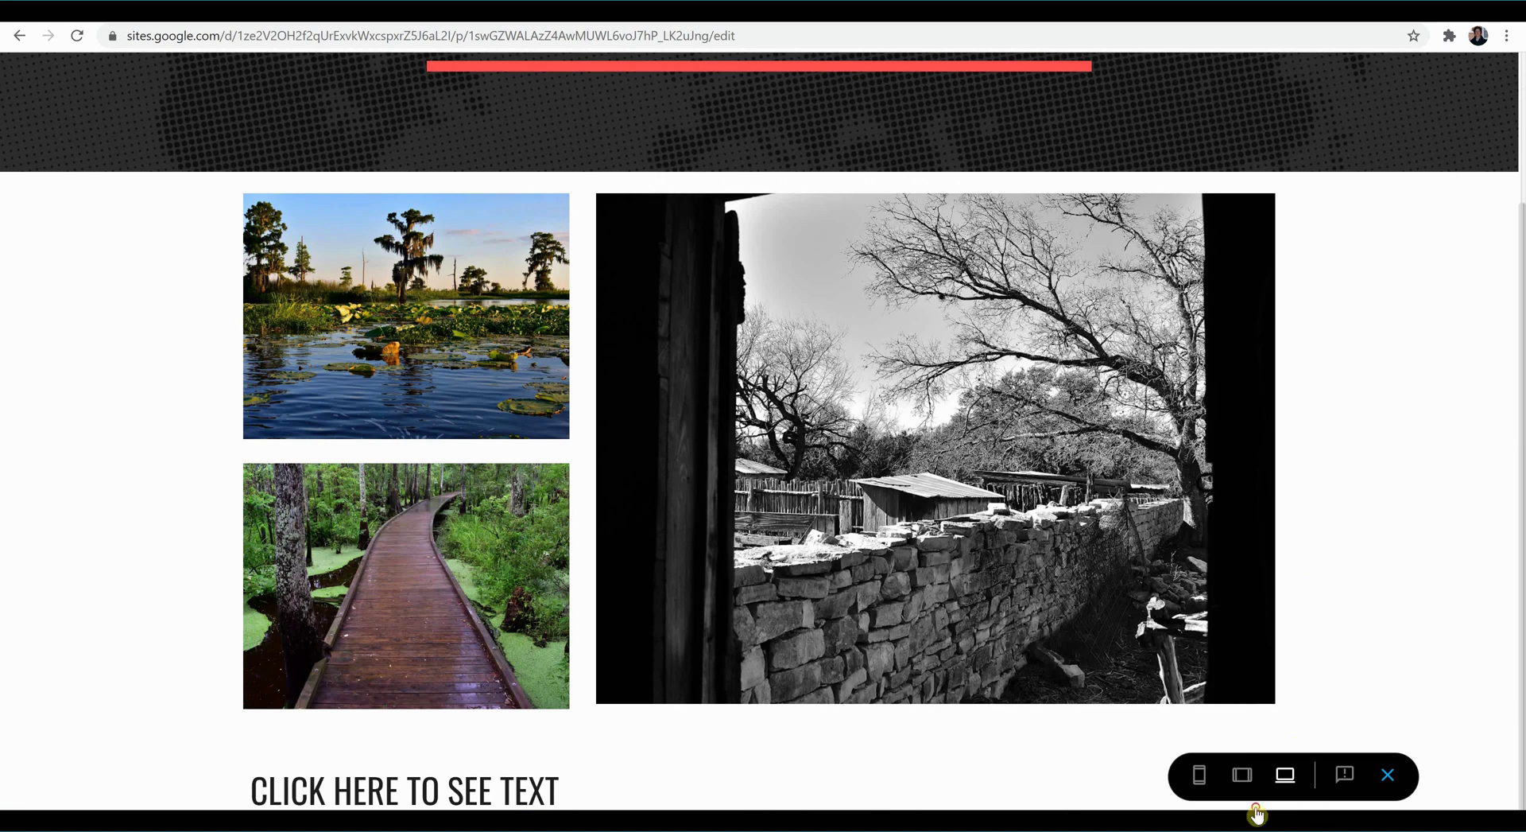
click(1026, 781)
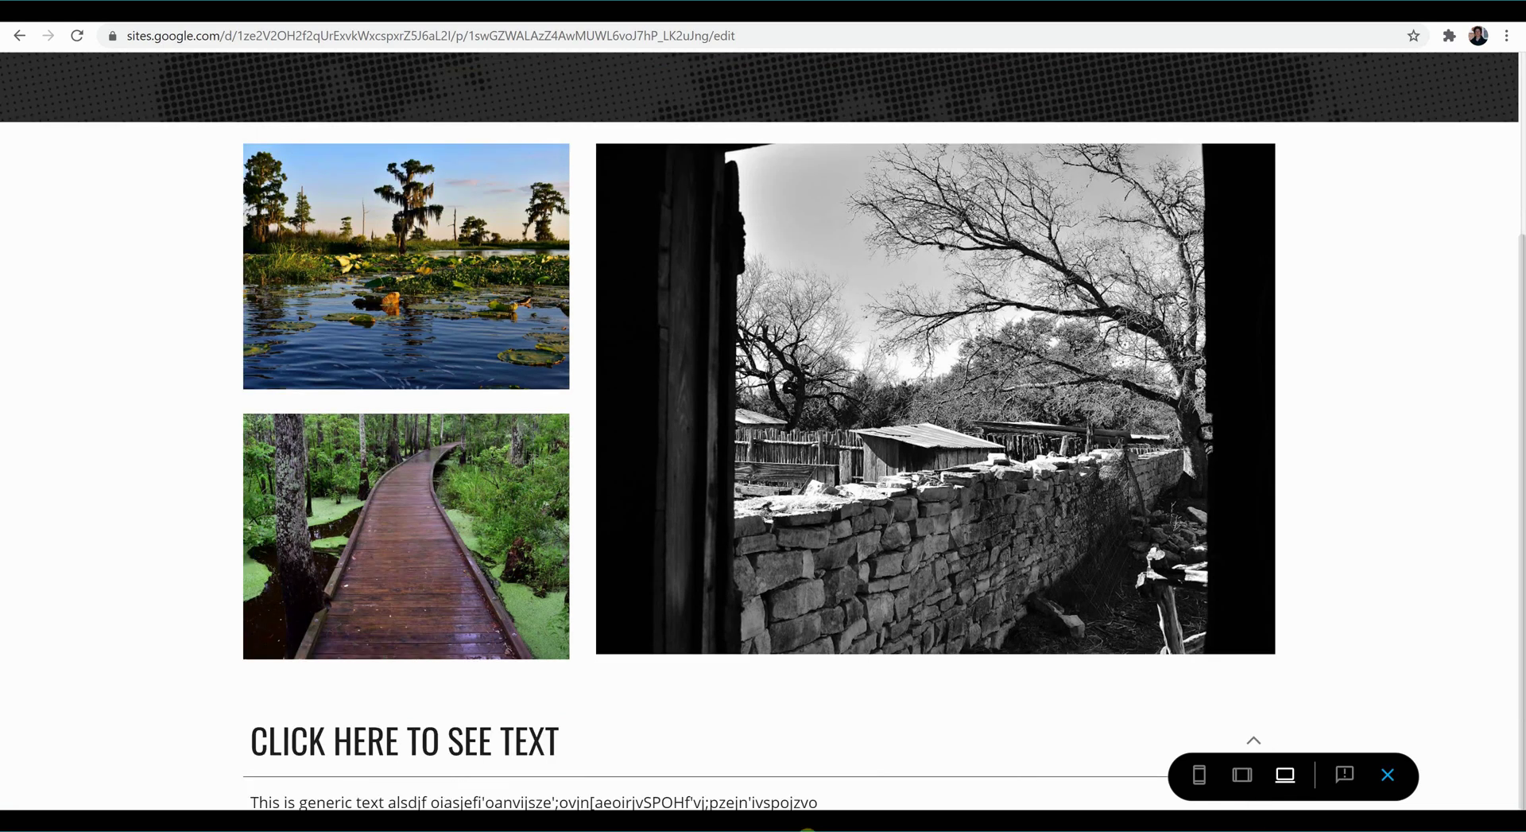
click(1385, 780)
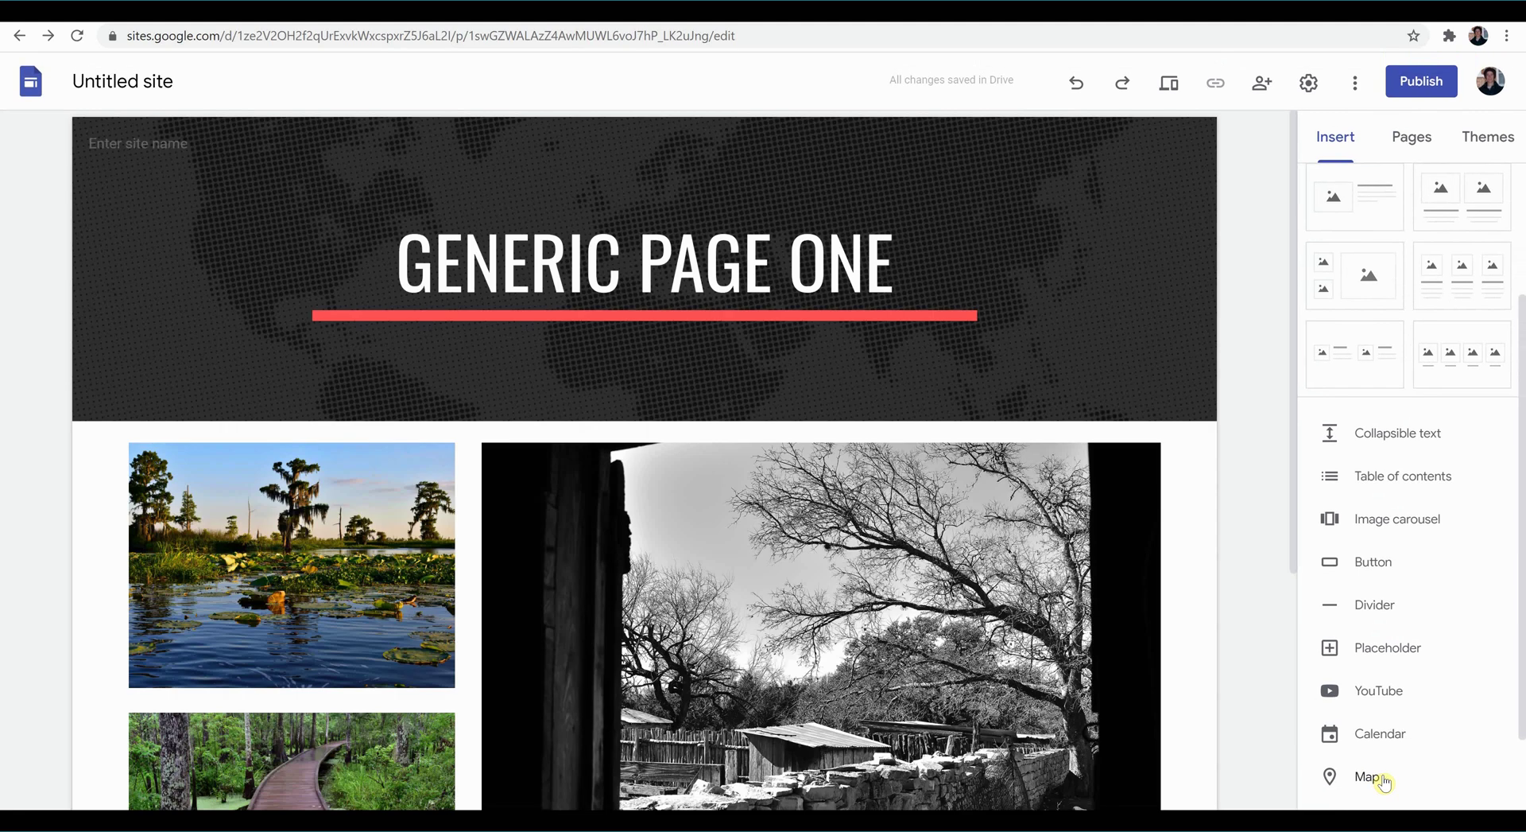
- Look over the page in the editor and publish the site to the web at the address english1234568
scroll(1222, 657, down, 3)
scroll(1222, 656, down, 1)
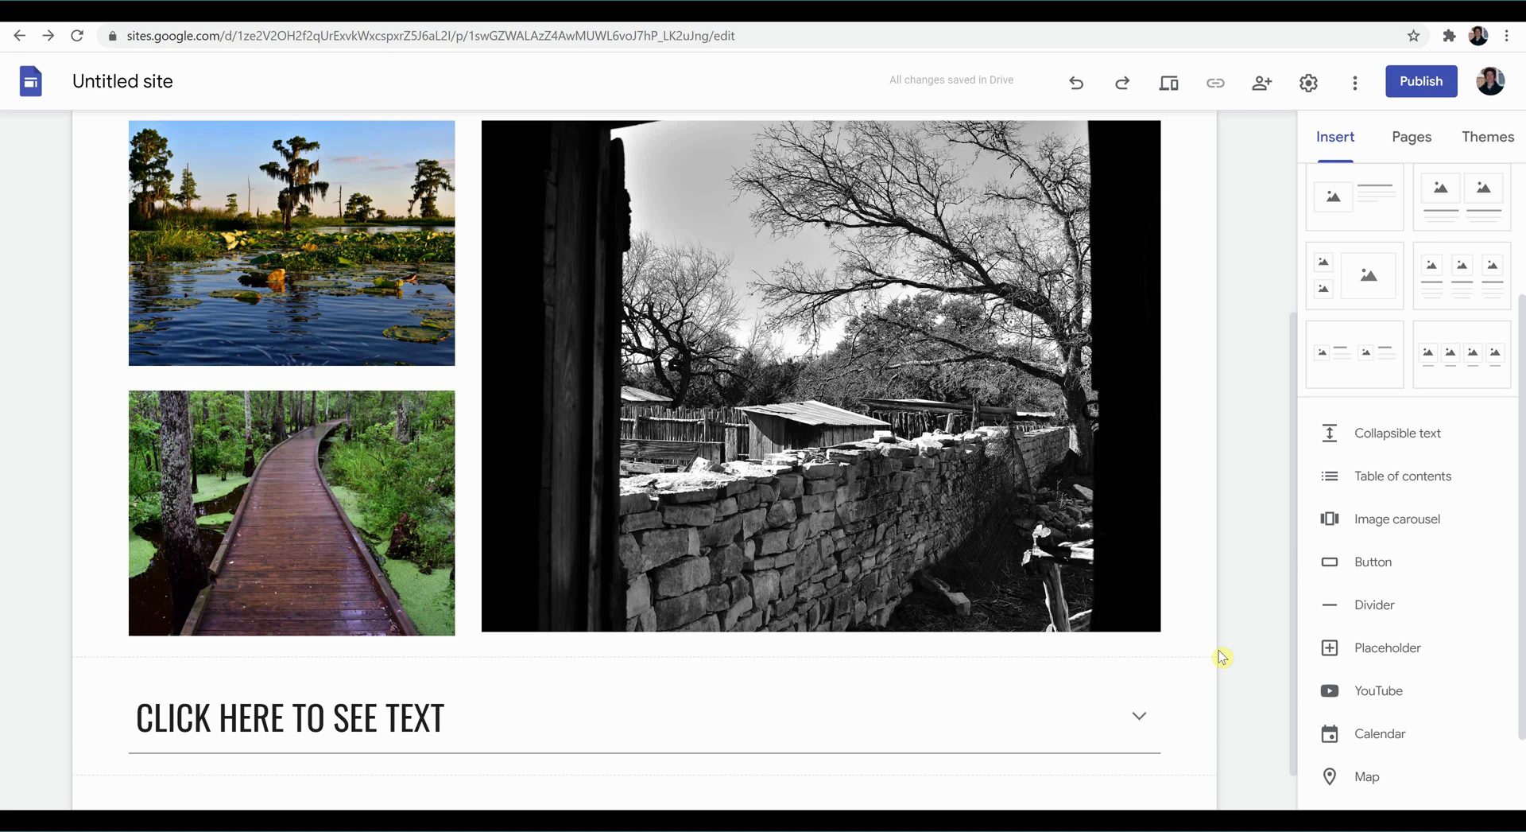
scroll(1222, 657, up, 4)
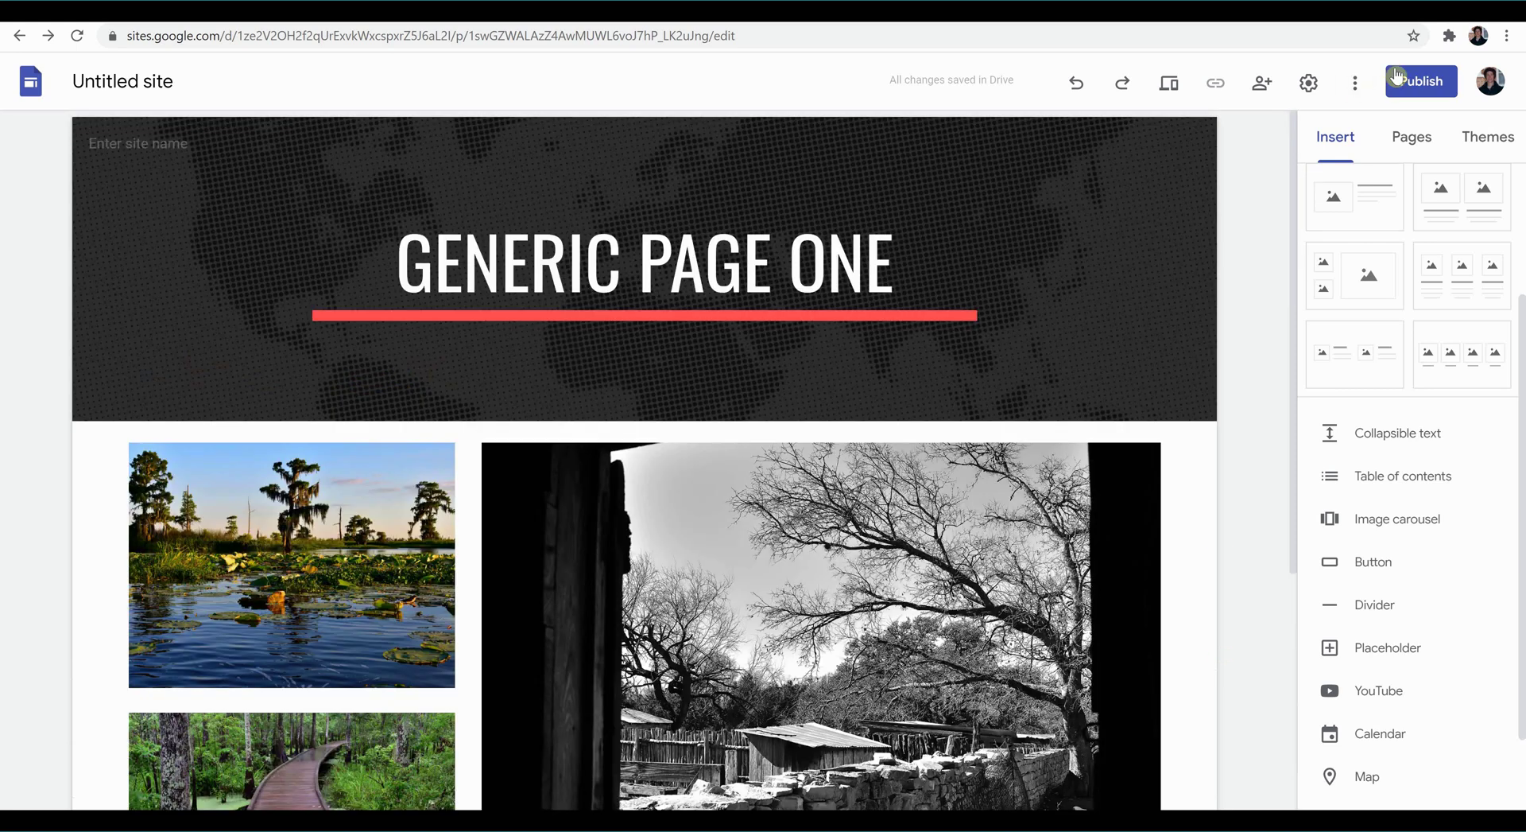
click(1409, 81)
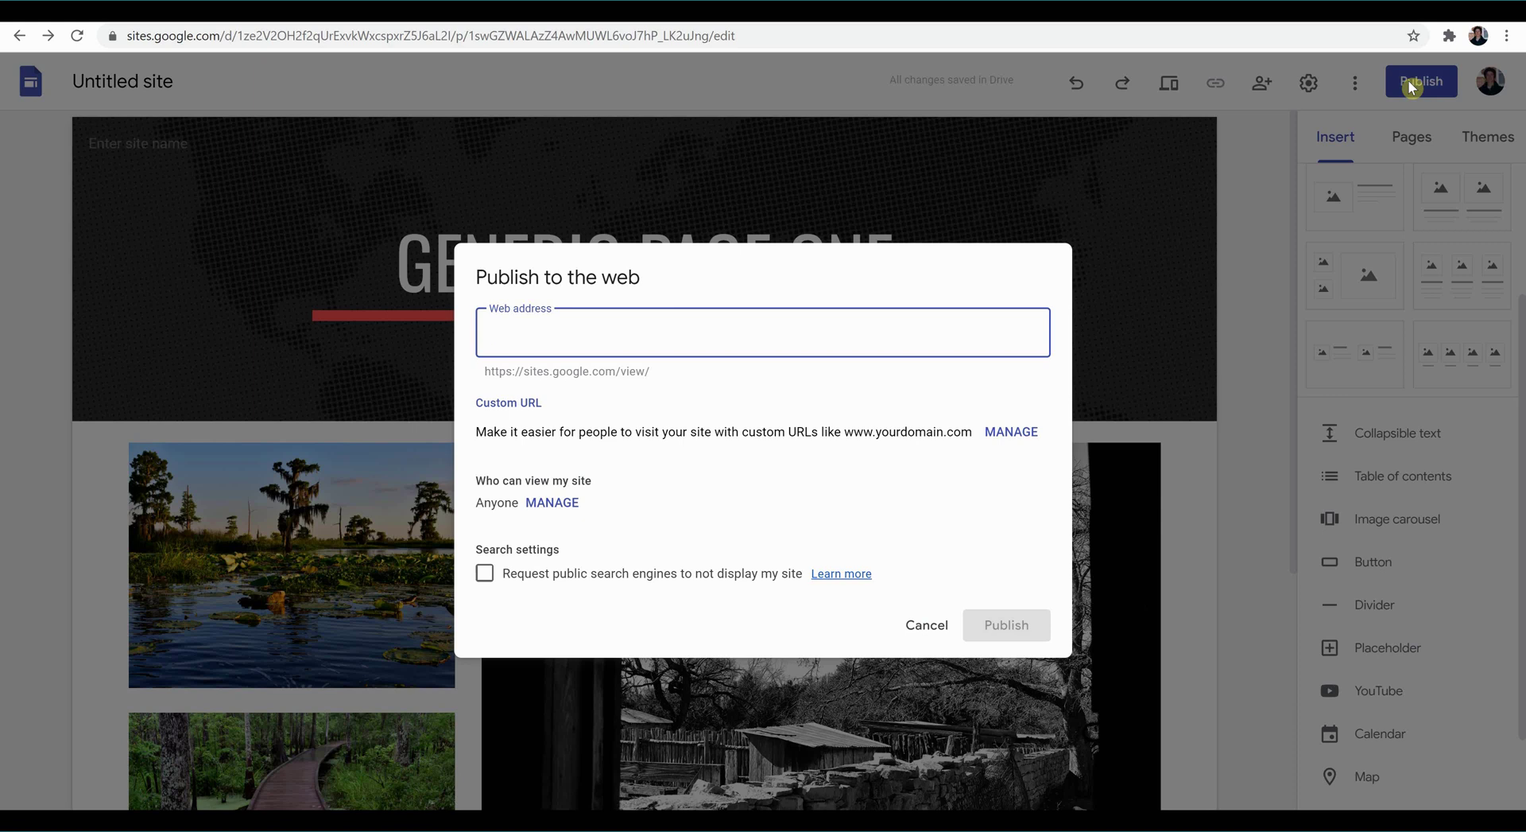
text(english)
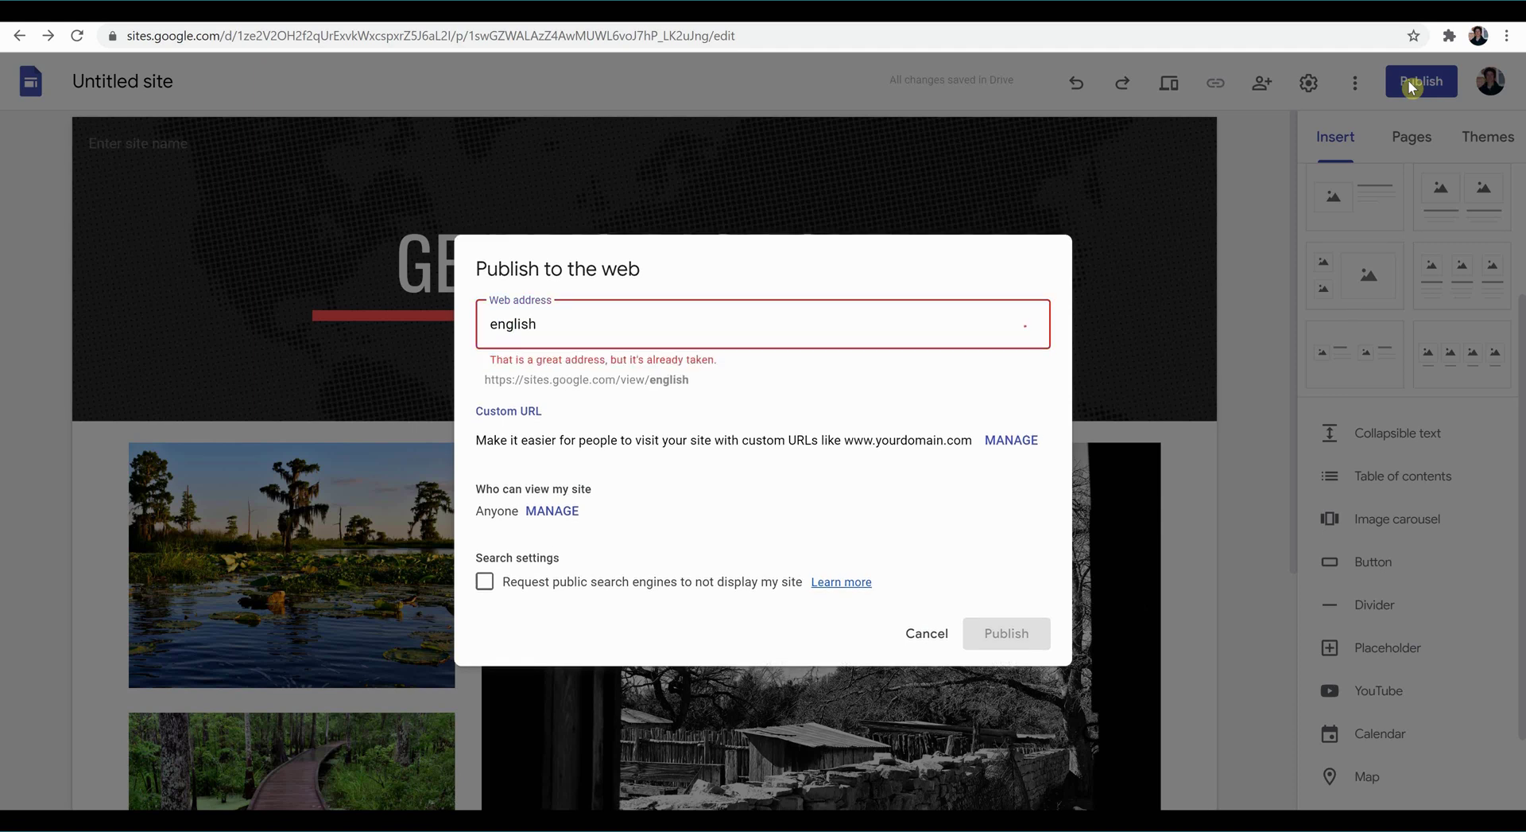
text(123)
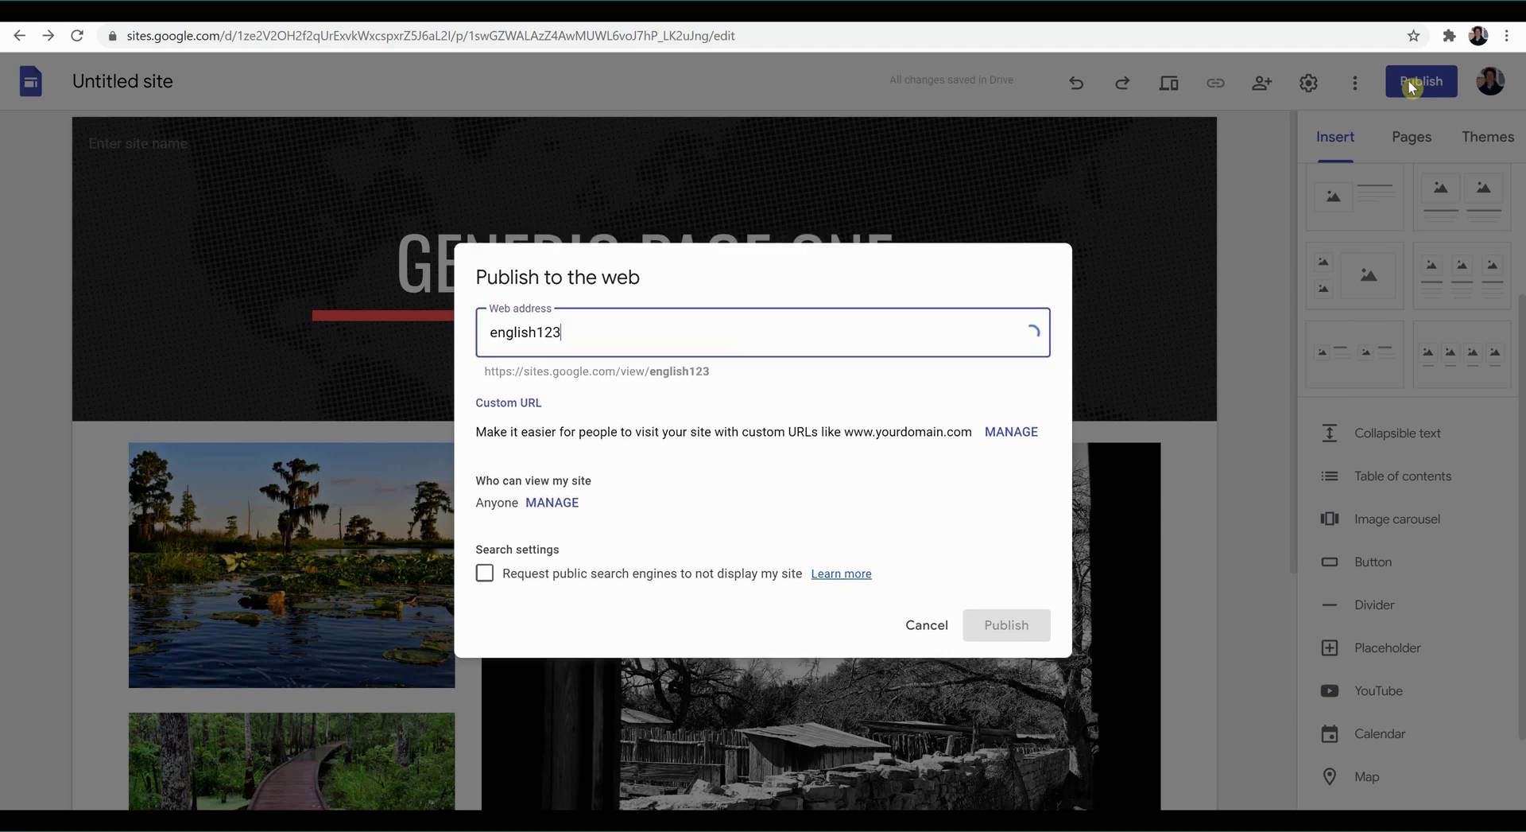
text(456)
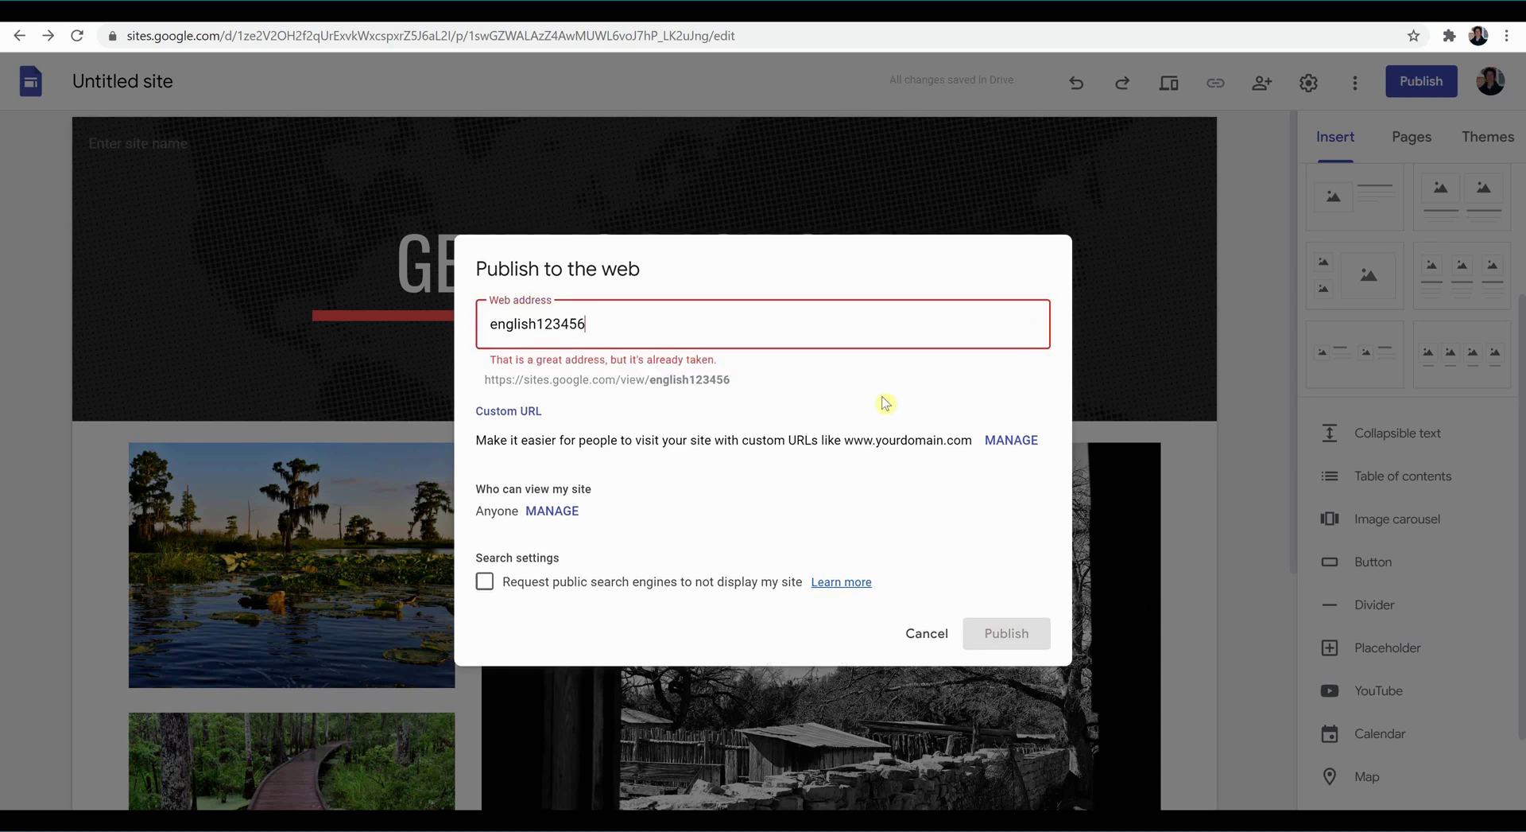
text(8)
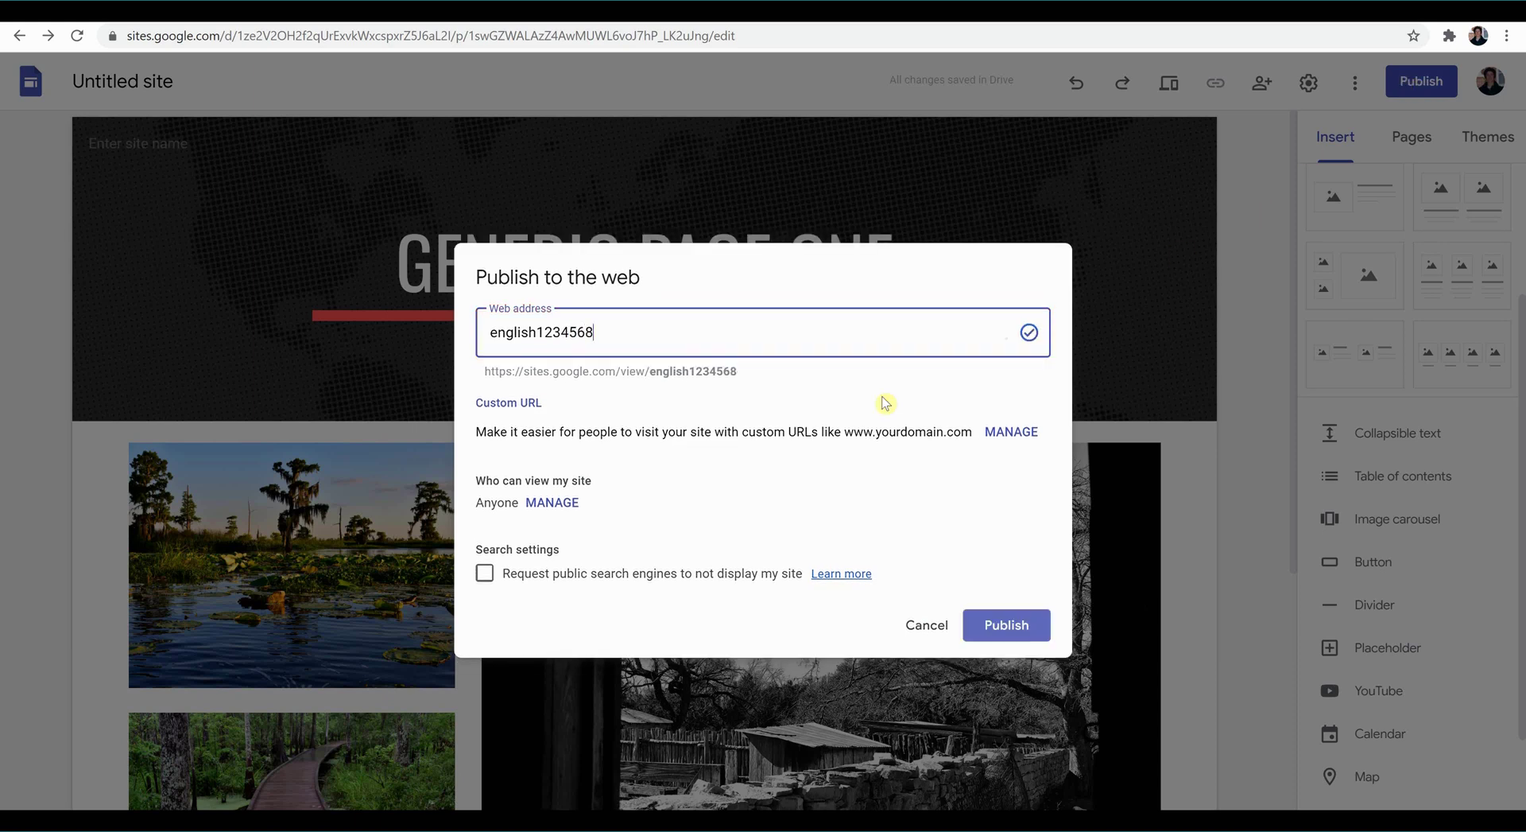
click(1000, 626)
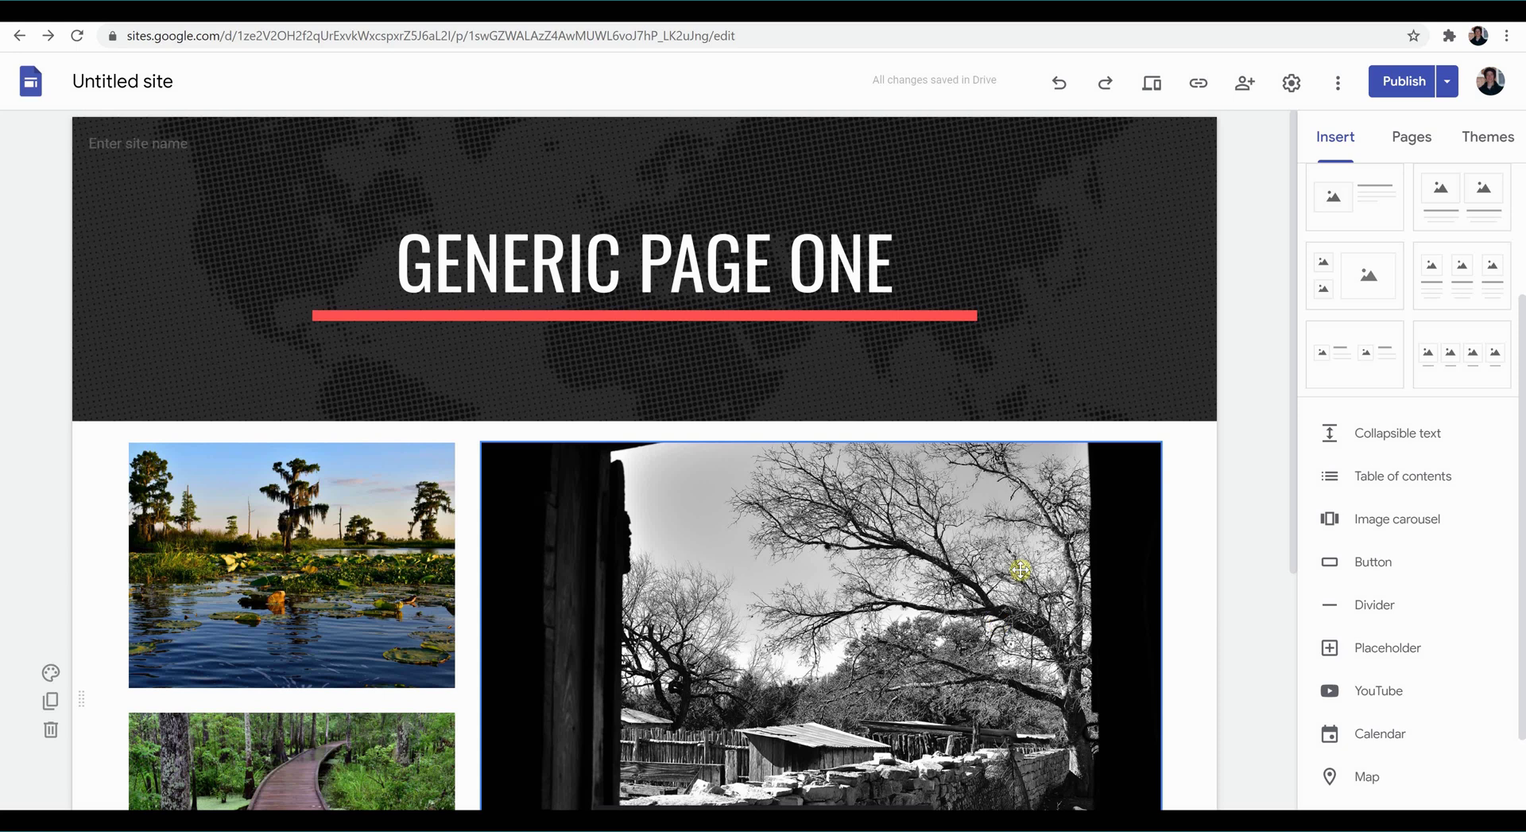
- View the published site, checking its web address and page content, and close it to return to the editor
click(1448, 83)
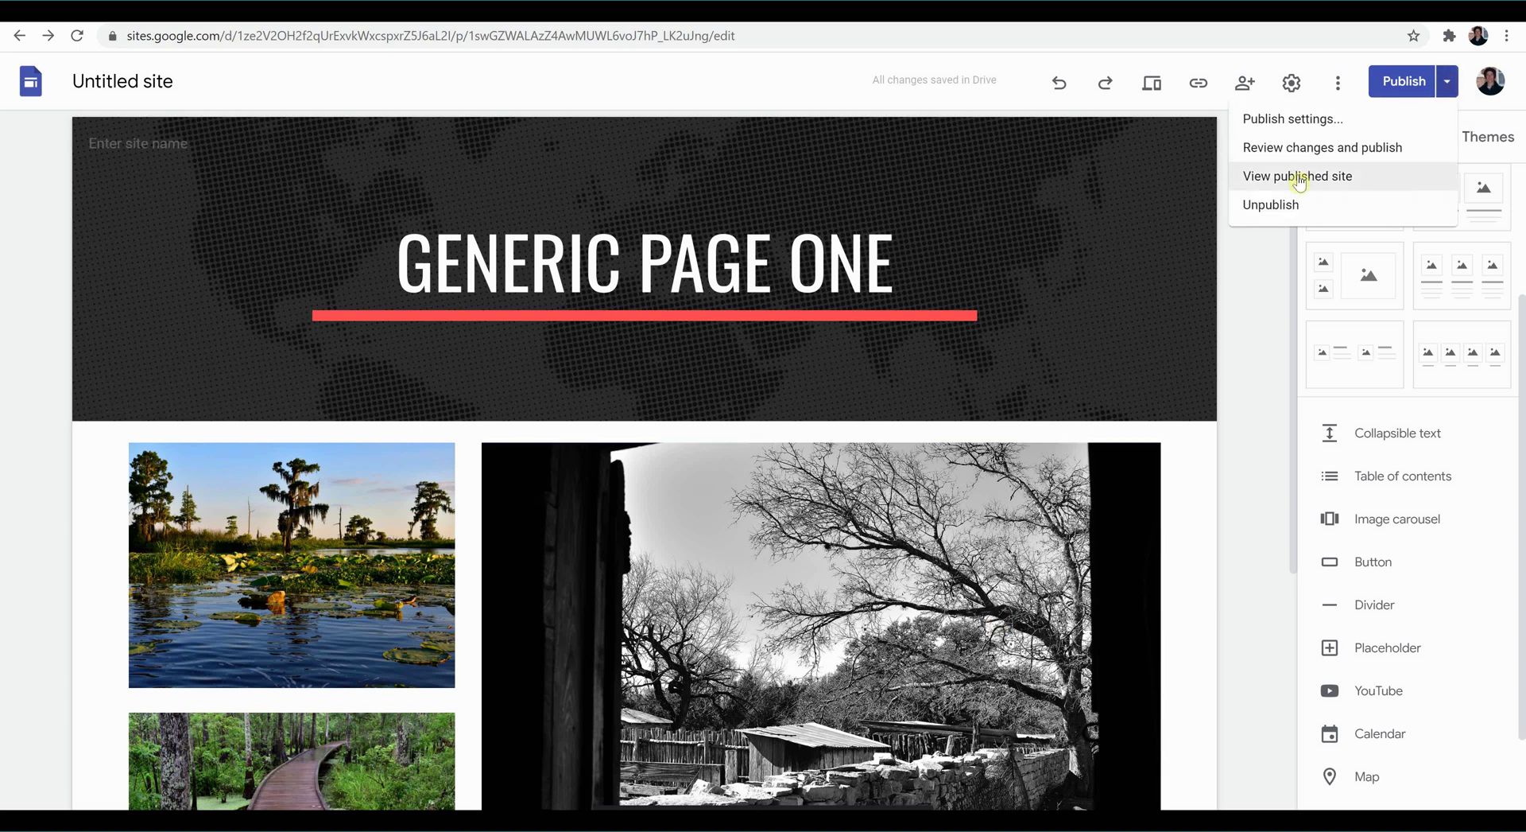
click(1299, 178)
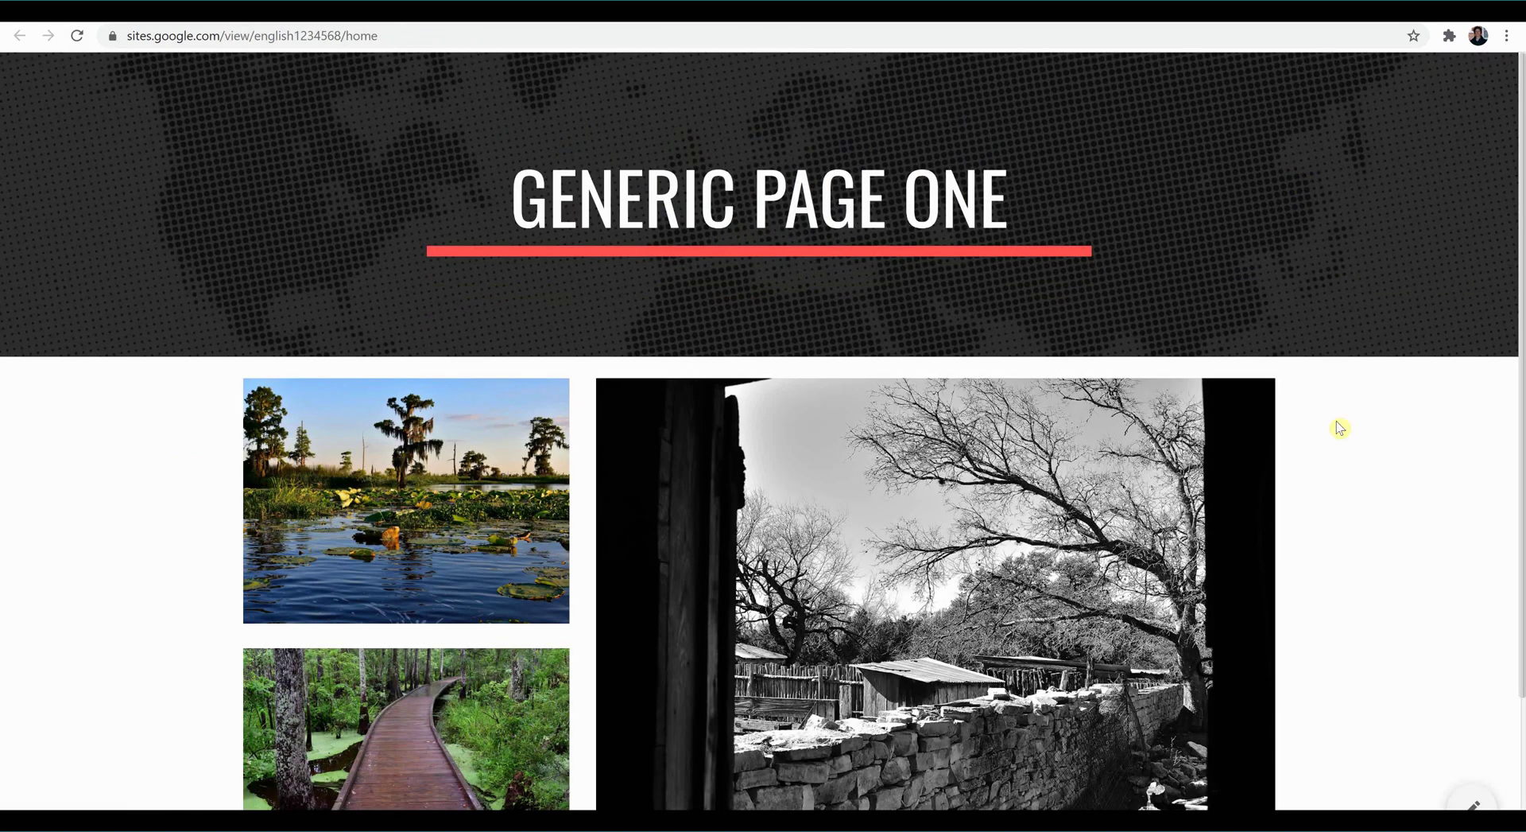
click(409, 40)
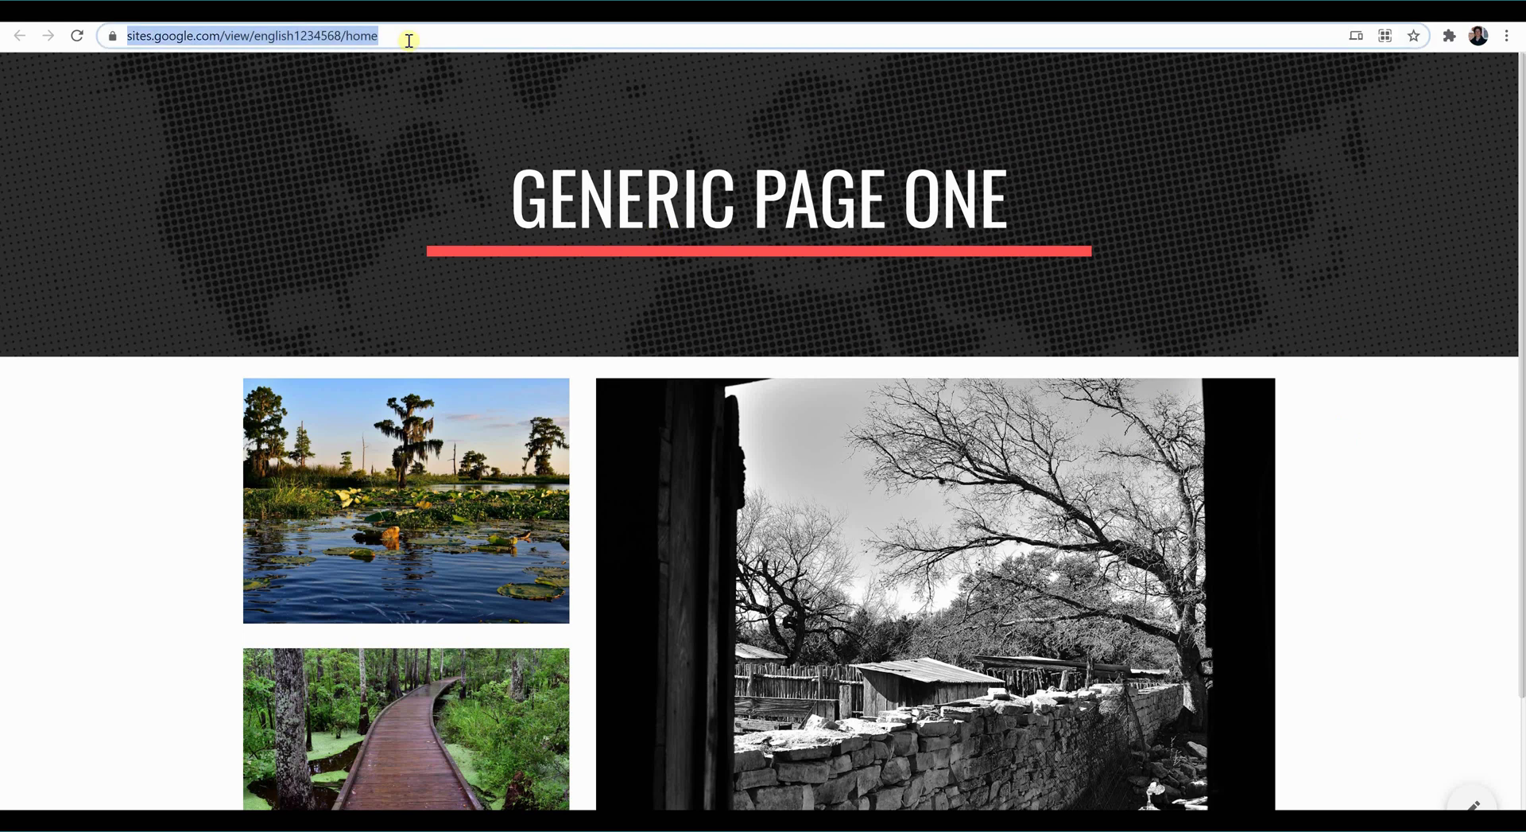
click(194, 502)
scroll(194, 502, down, 2)
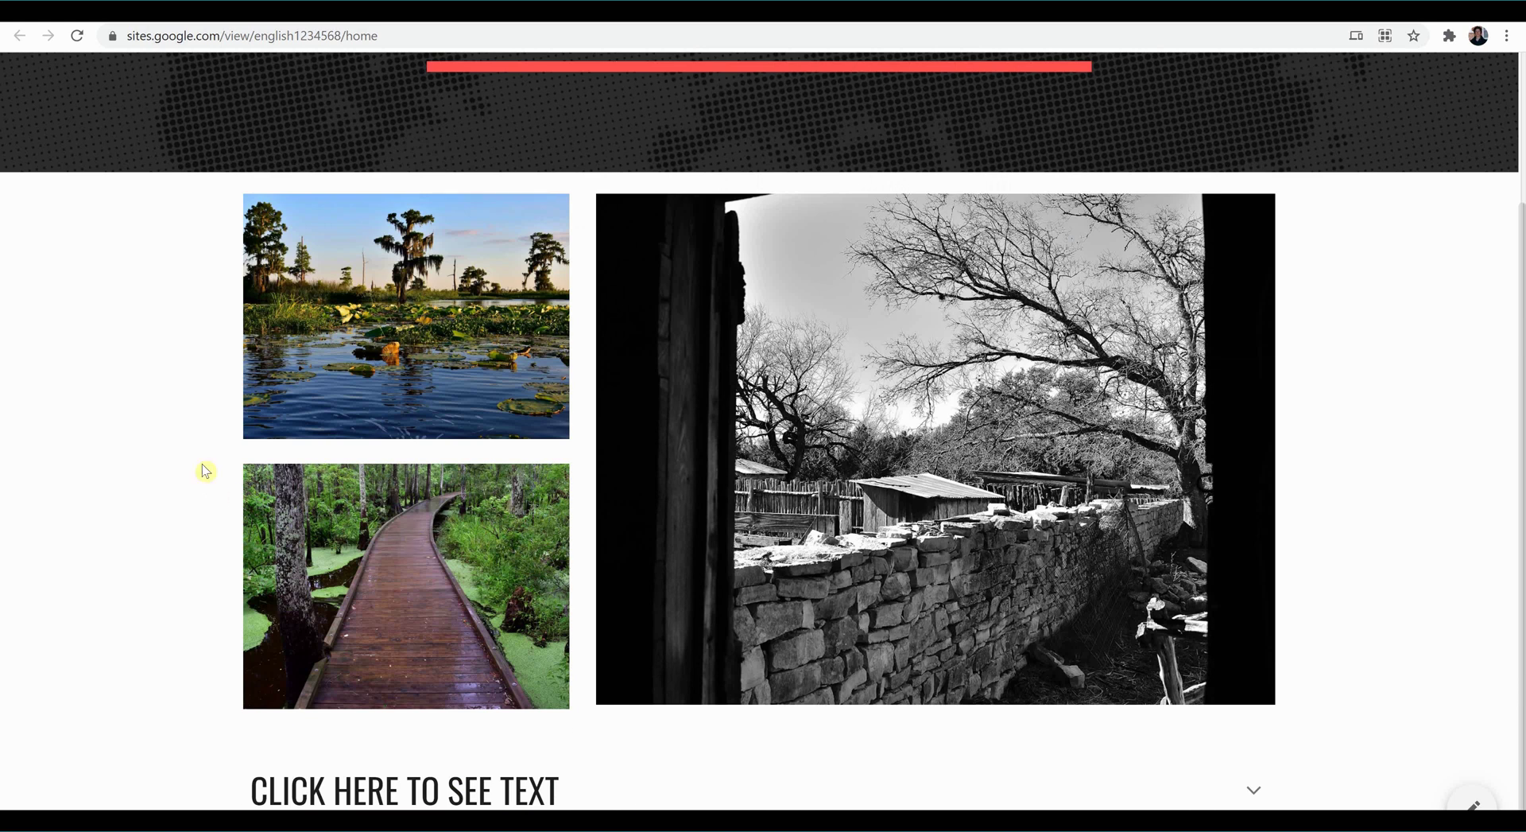
scroll(201, 467, up, 2)
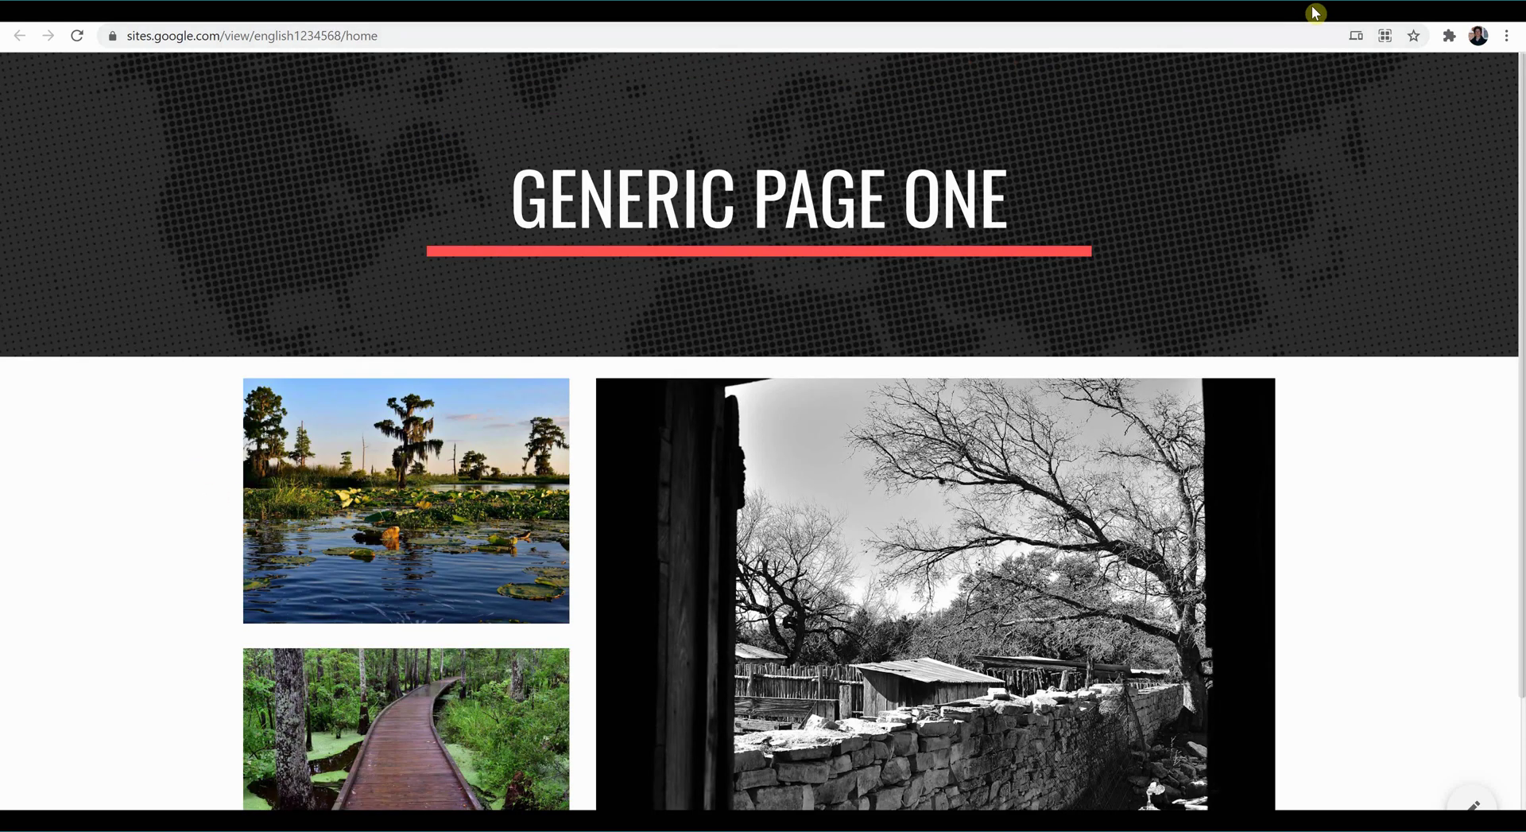
click(1316, 12)
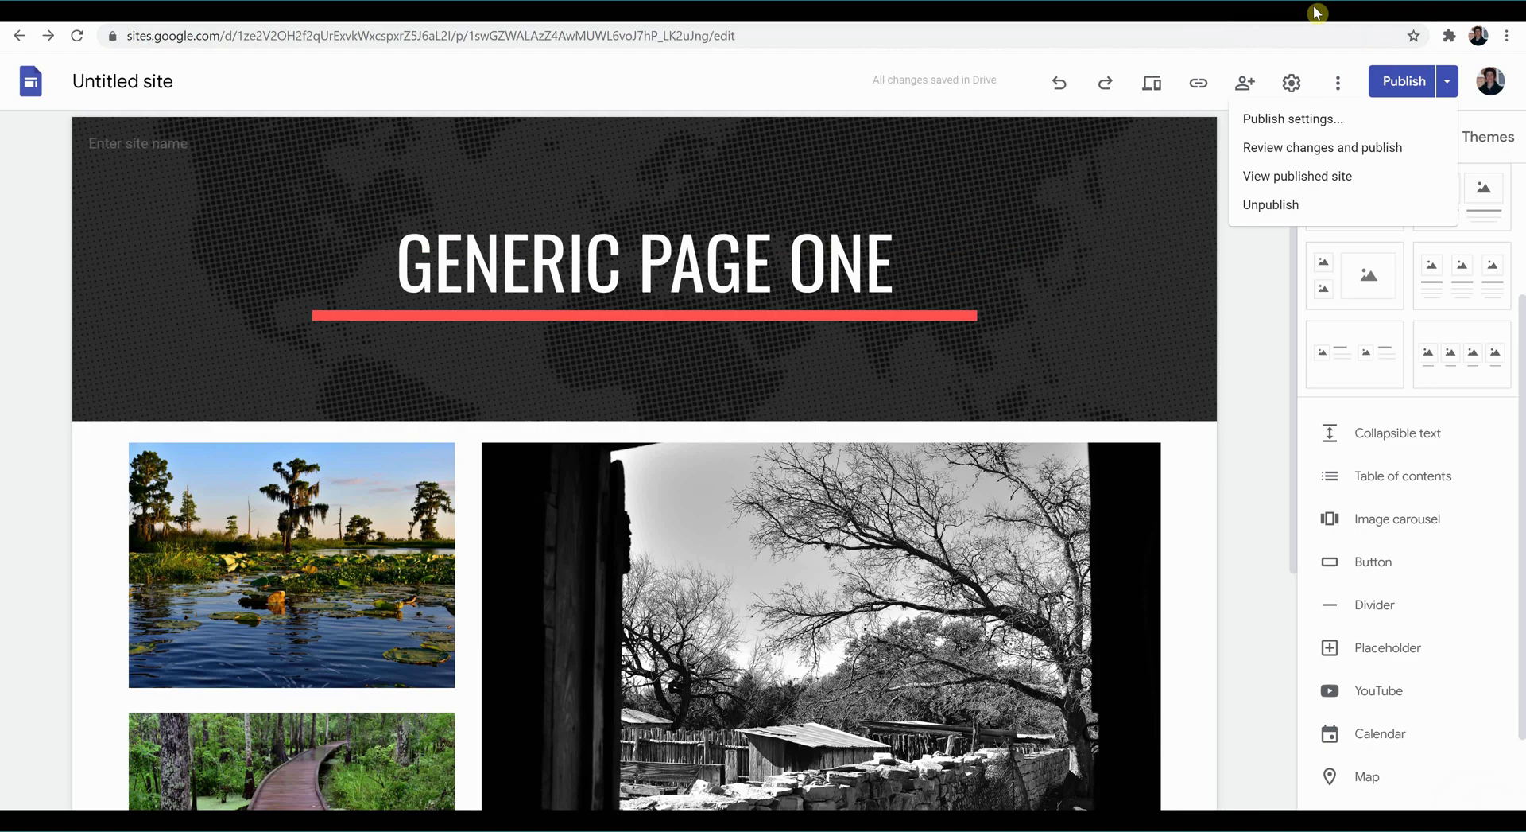
click(1272, 340)
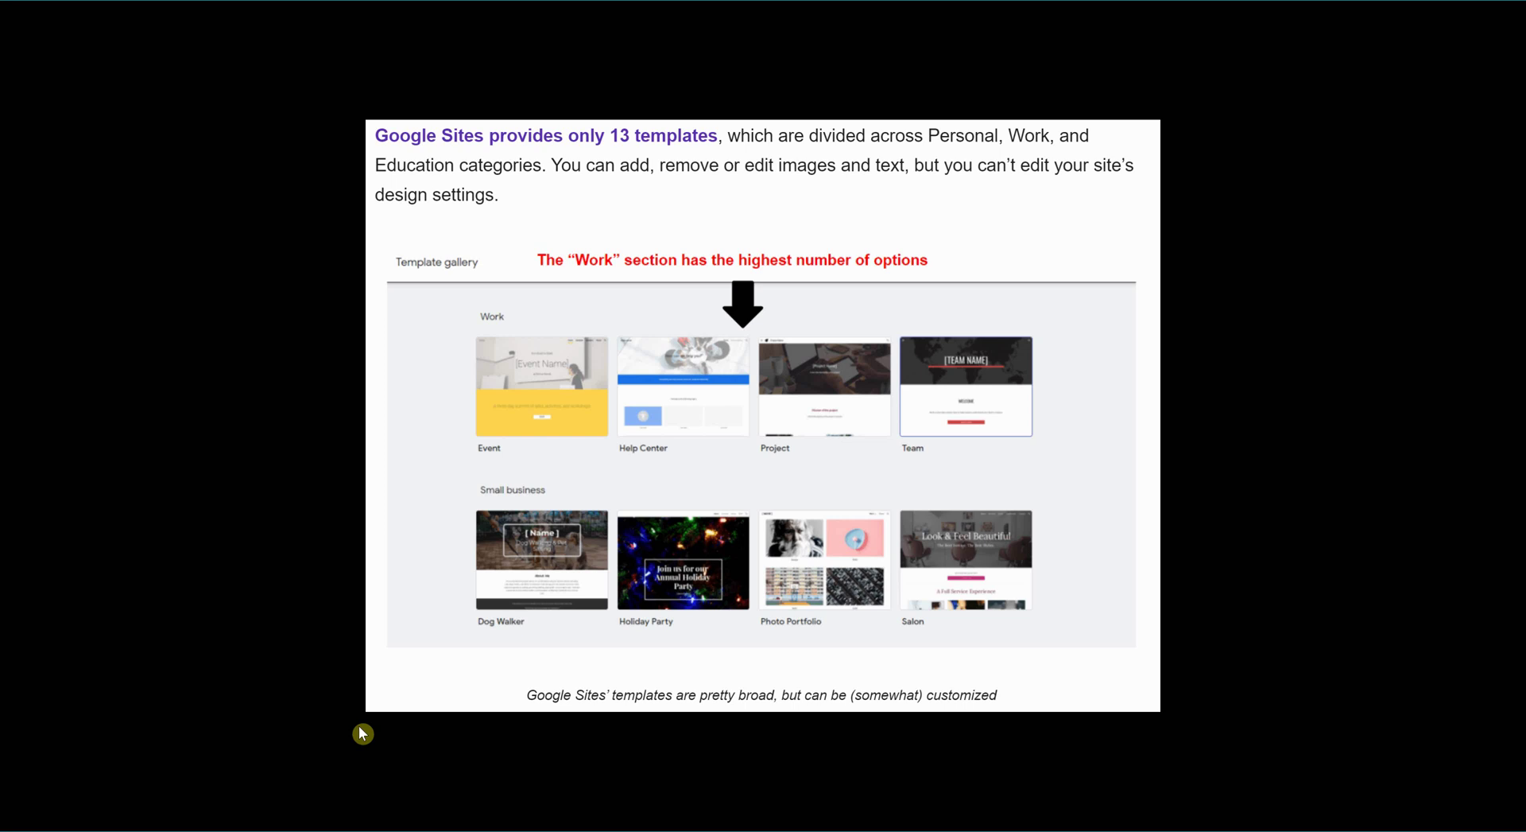
key(Right)
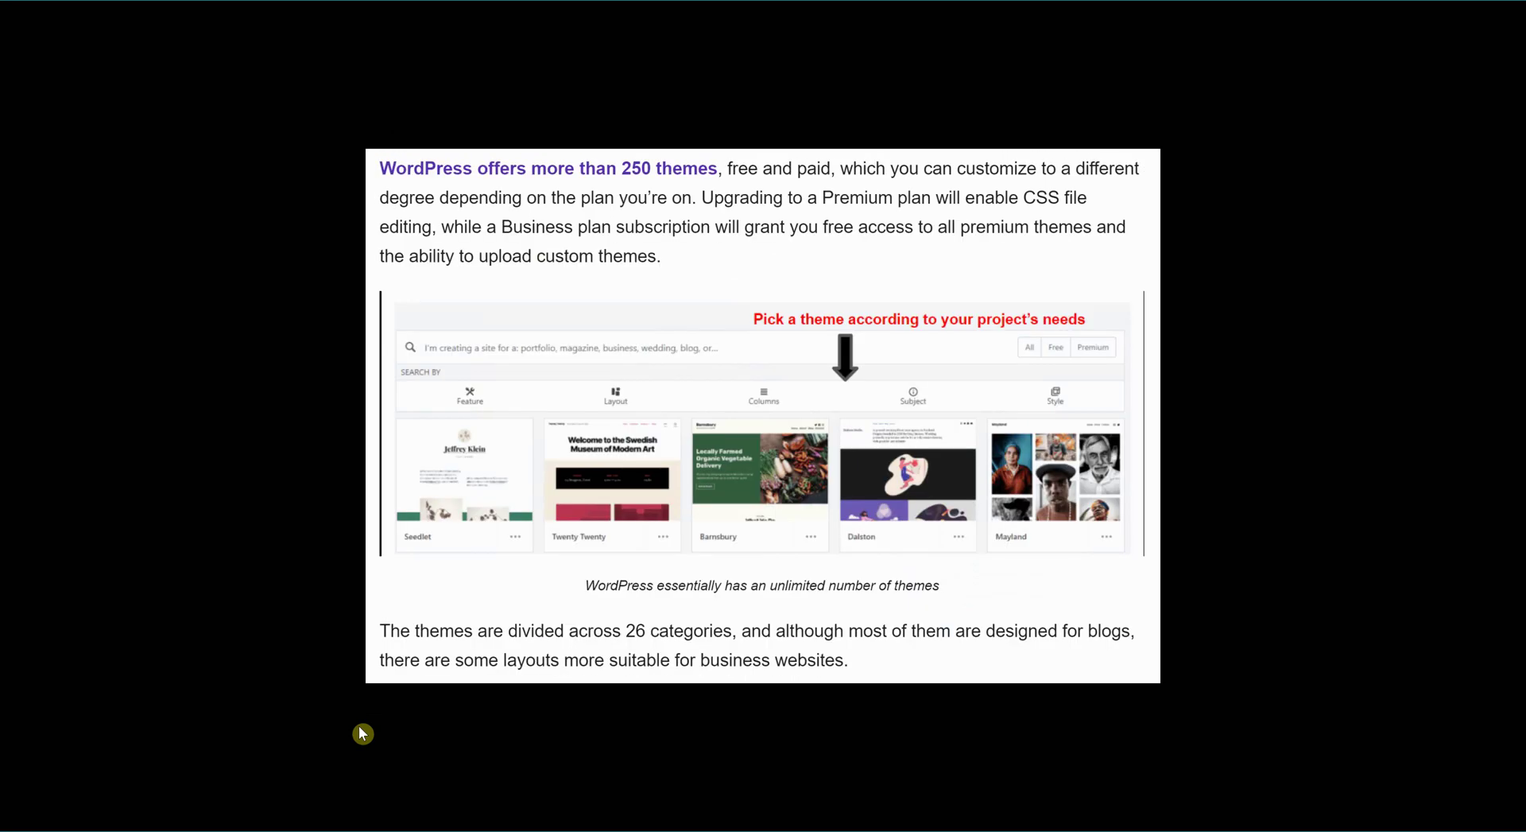